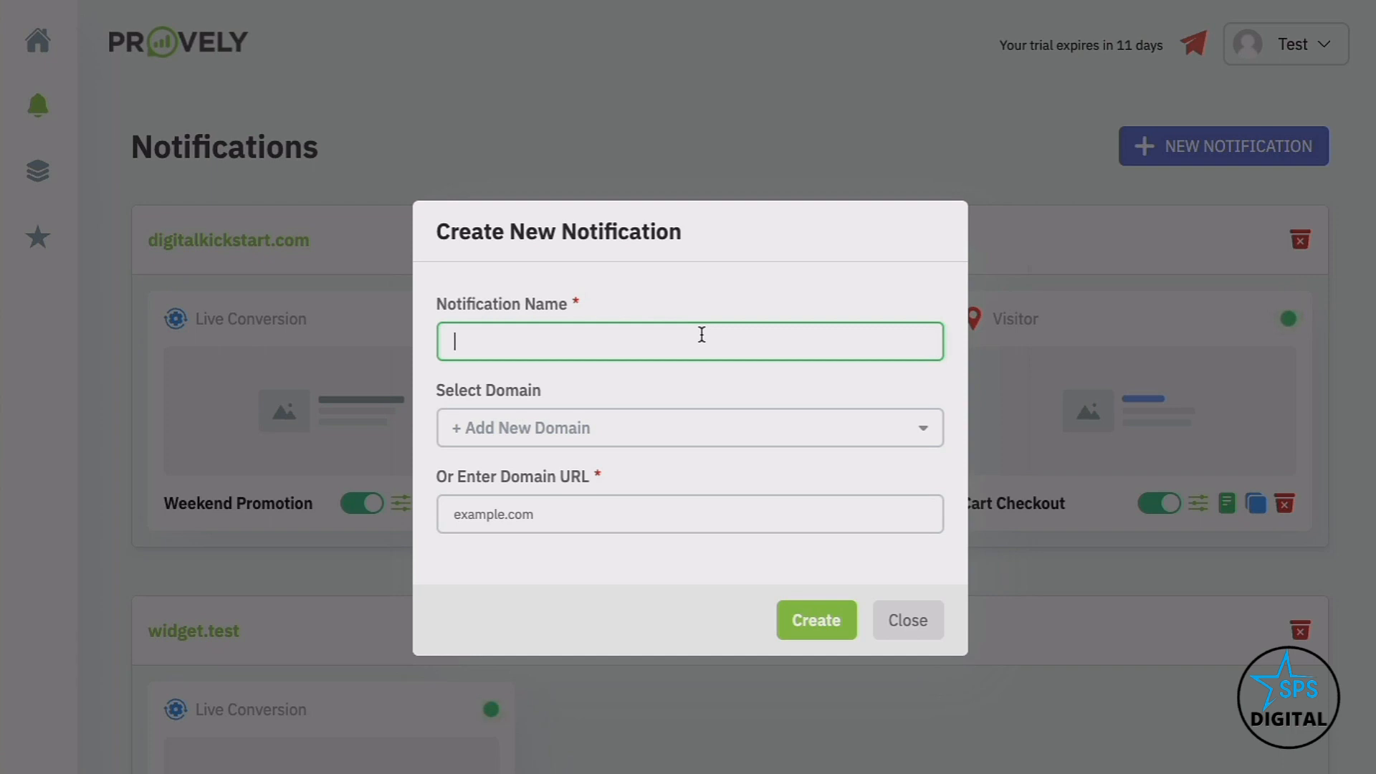
Create a notification named 'Webinar Registration' for the domain cryptomade.com
type("Webinar Regiistration")
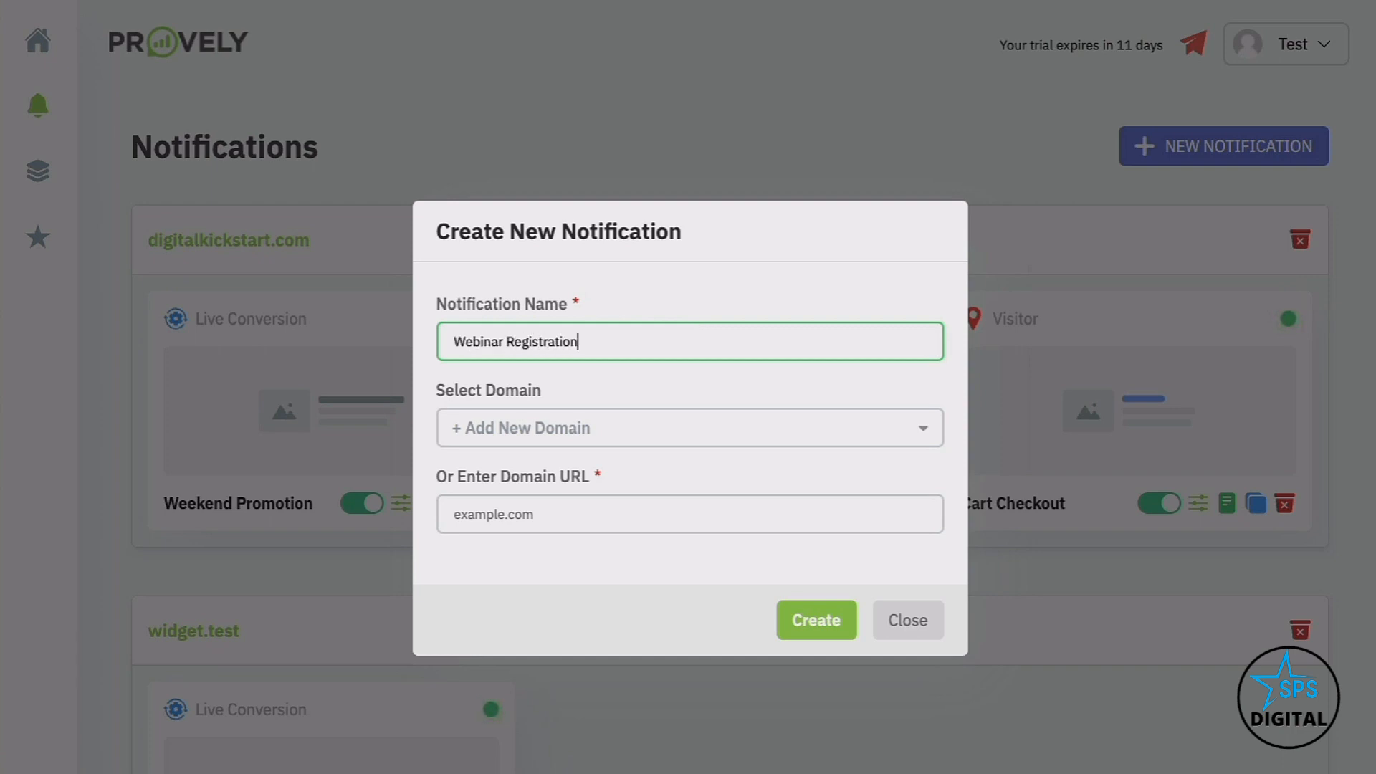
left_click(622, 503)
type("c")
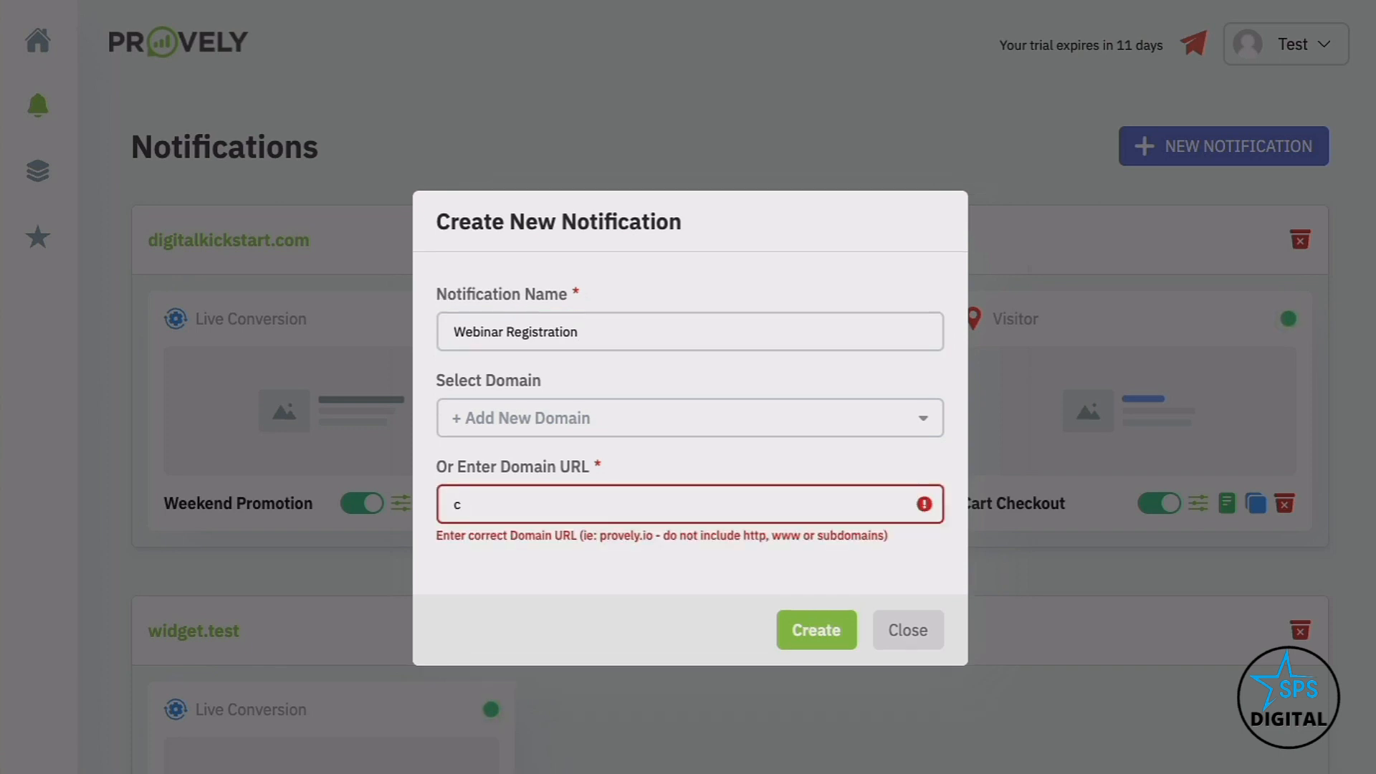
type("ryptm")
key("BackSpace")
type("omade.com")
left_click(808, 621)
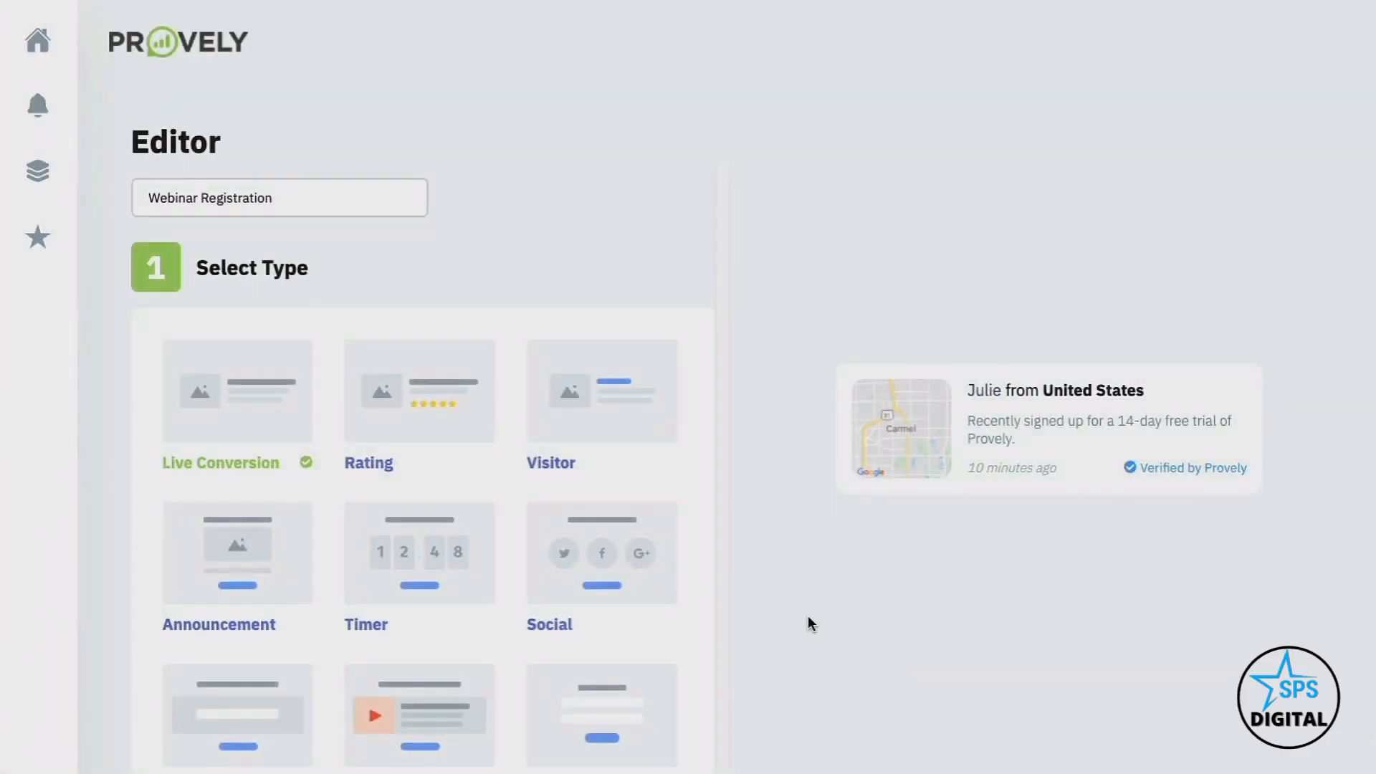
Preview the Rating and Visitor notification types
scroll(419, 482, "down", 3)
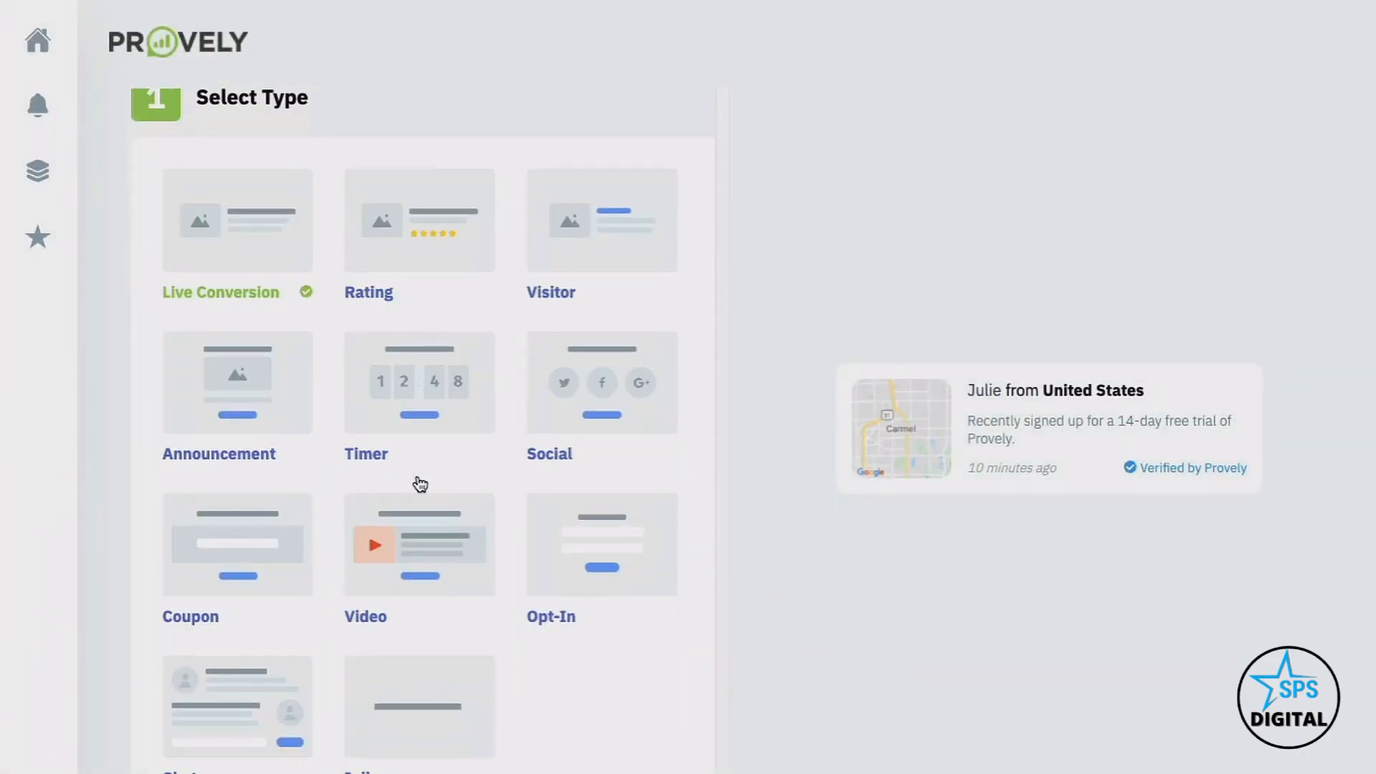
scroll(344, 294, "down", 3)
scroll(332, 270, "up", 3)
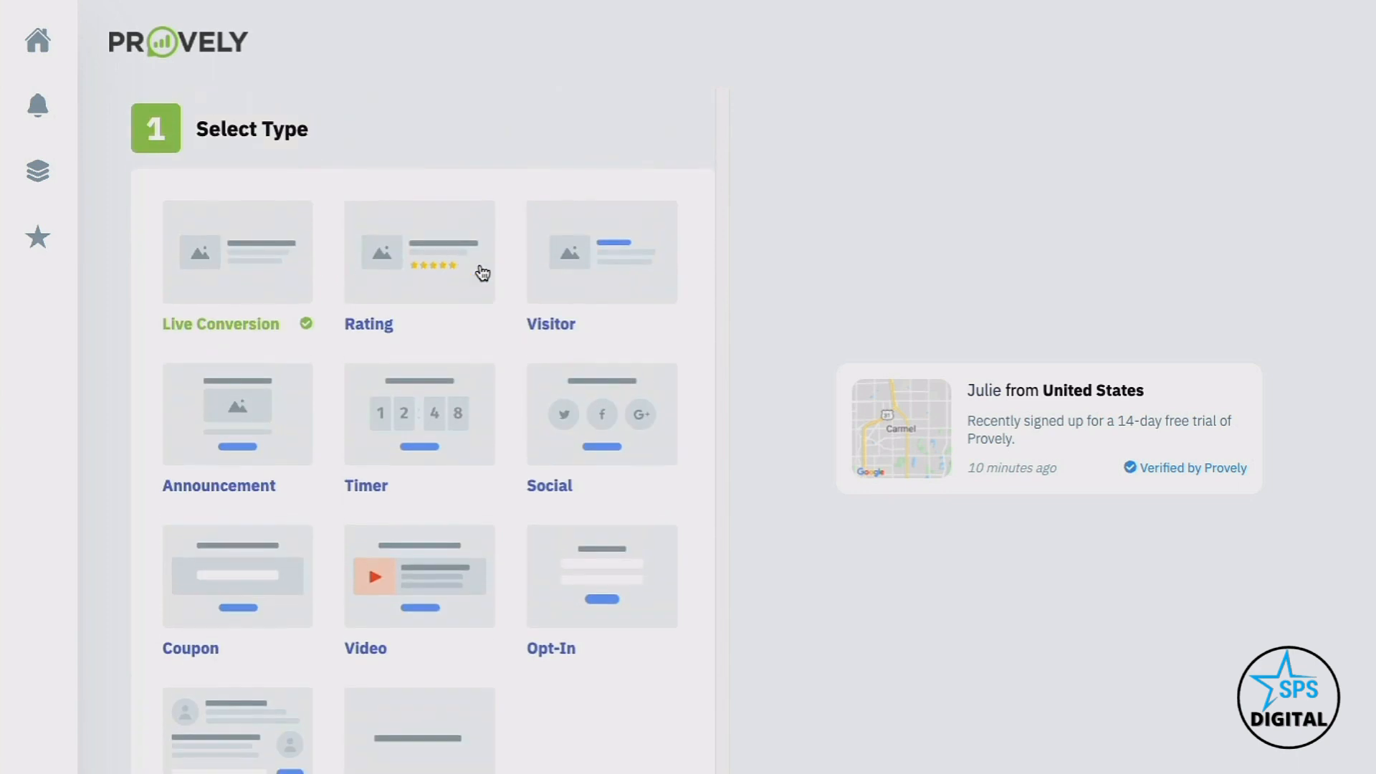
scroll(467, 381, "down", 2)
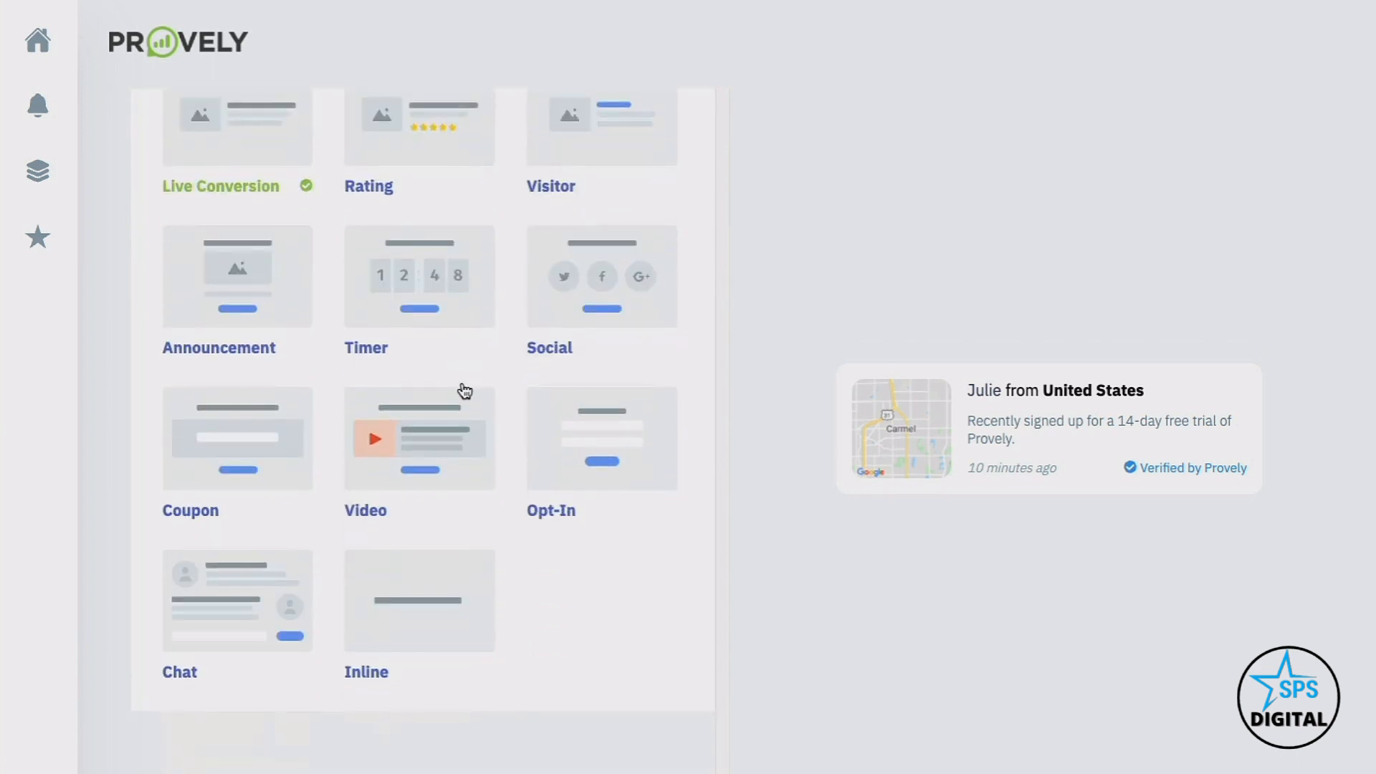
scroll(465, 389, "up", 1)
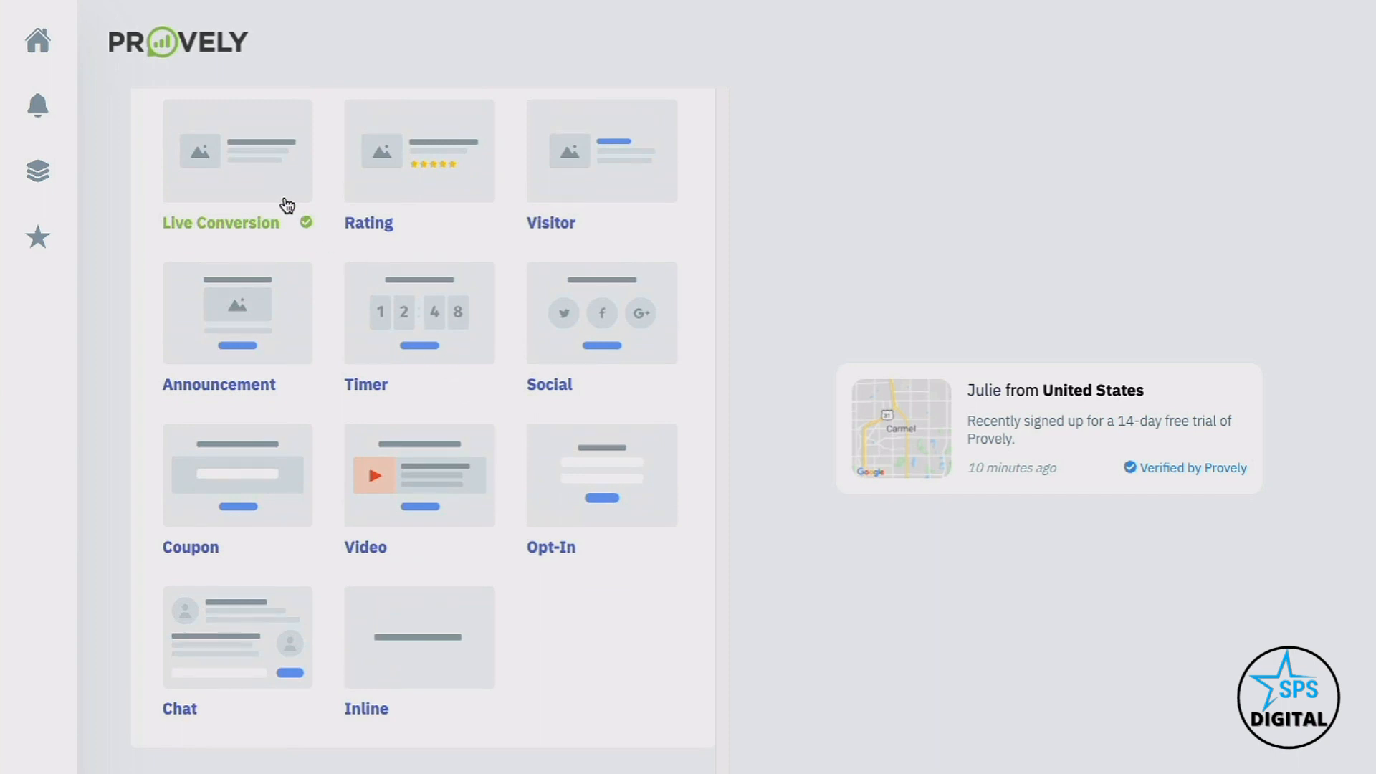
scroll(321, 197, "up", 2)
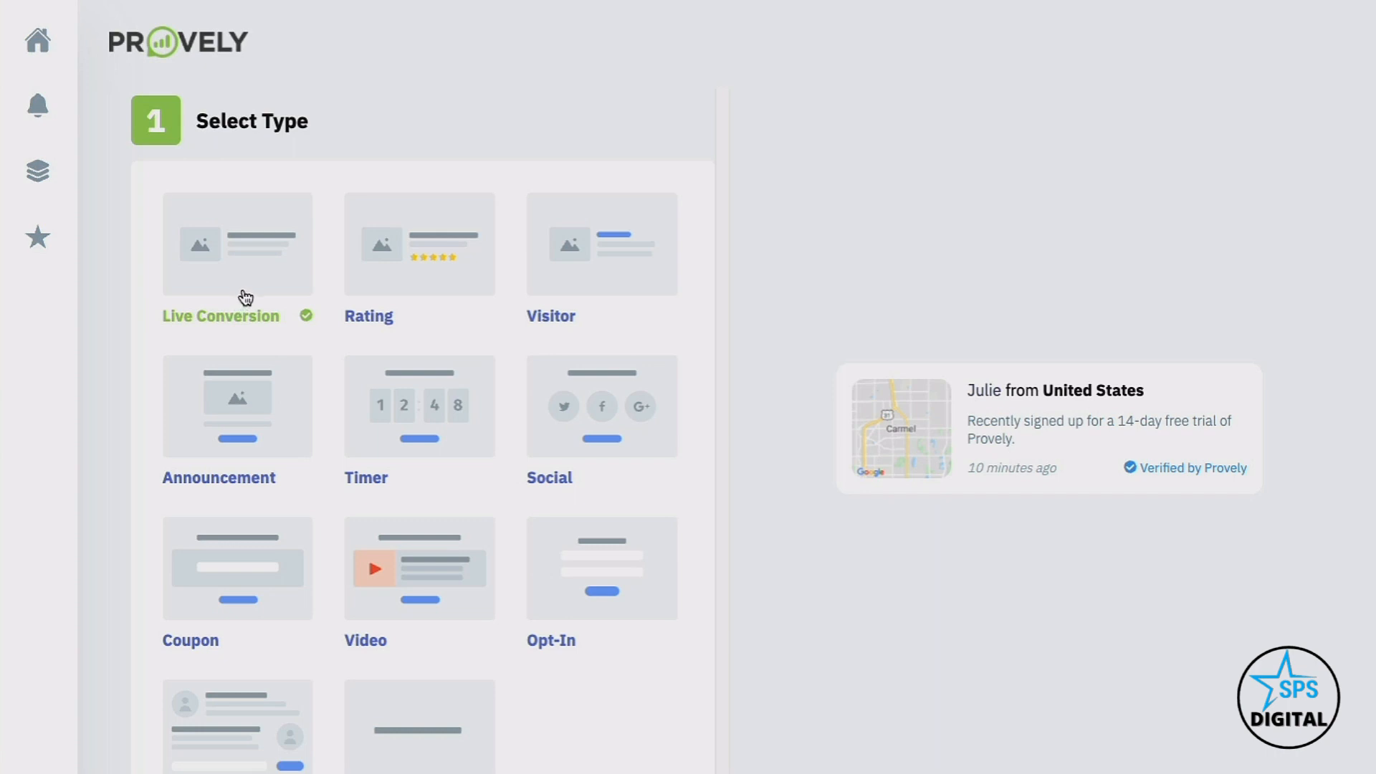
left_click(394, 289)
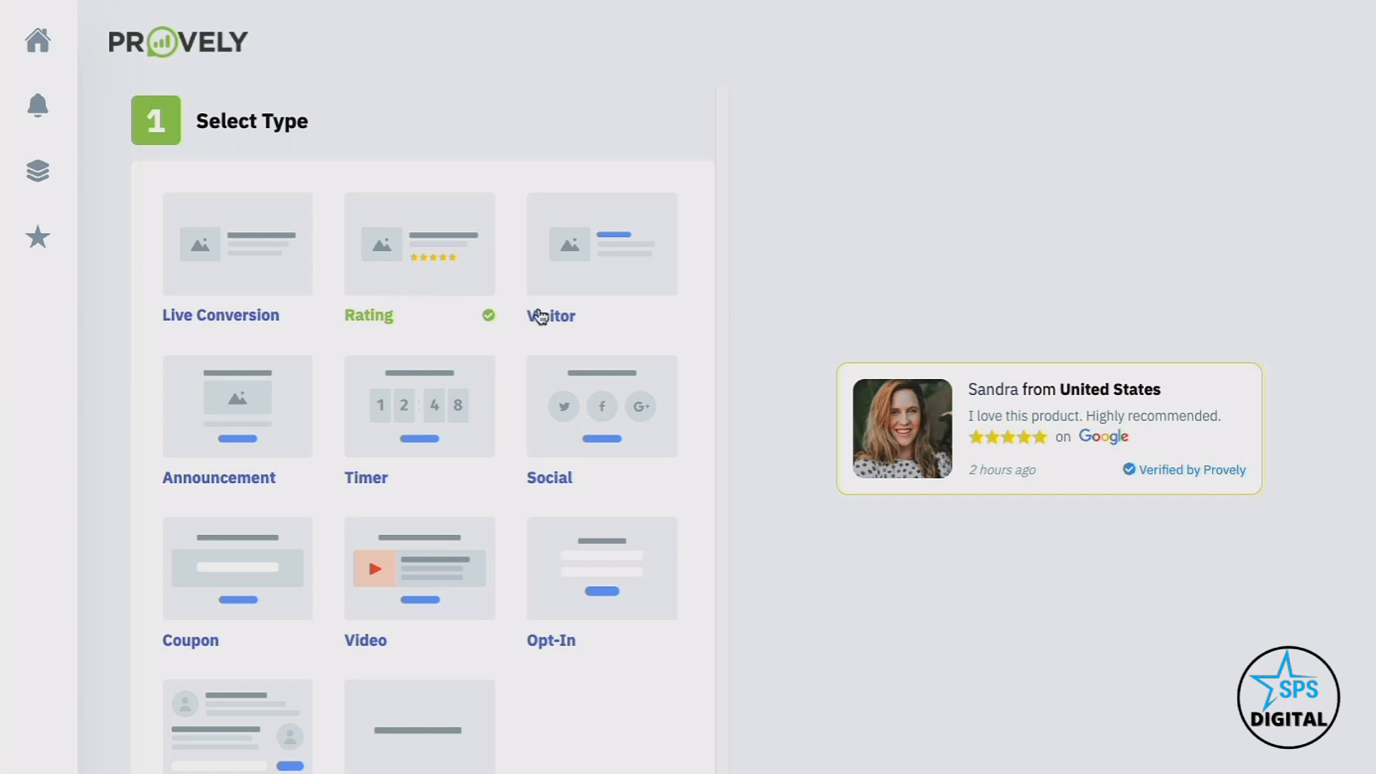
left_click(602, 274)
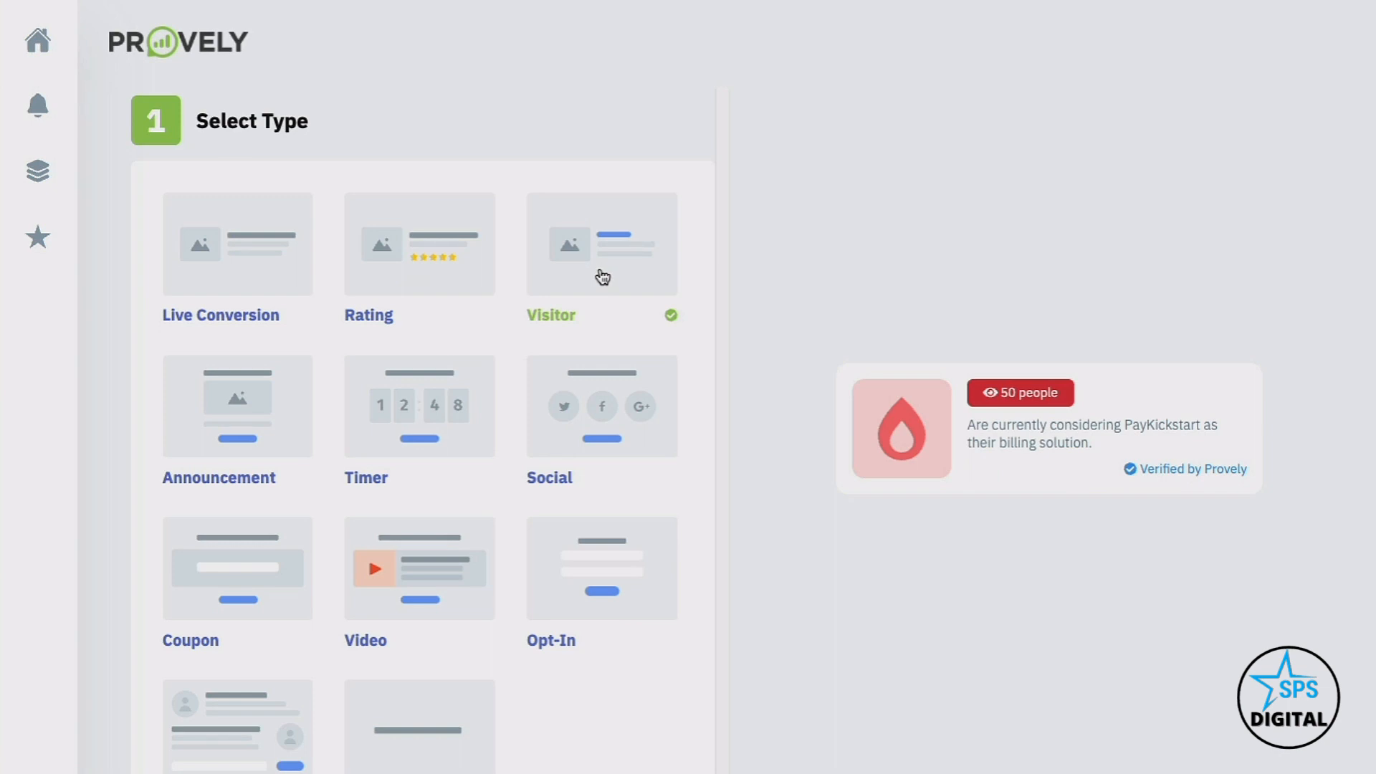
Preview the Announcement, Timer and Social notification types
left_click(246, 399)
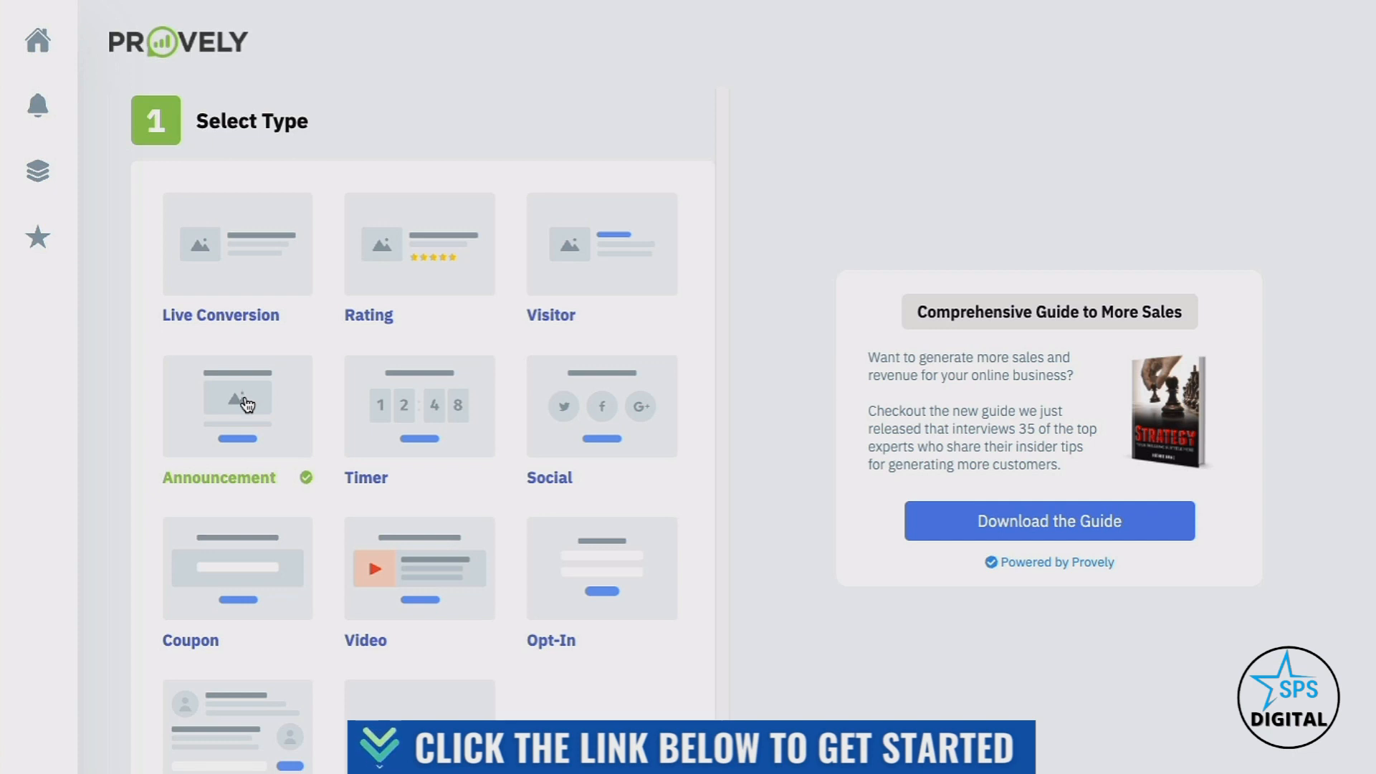
left_click(454, 425)
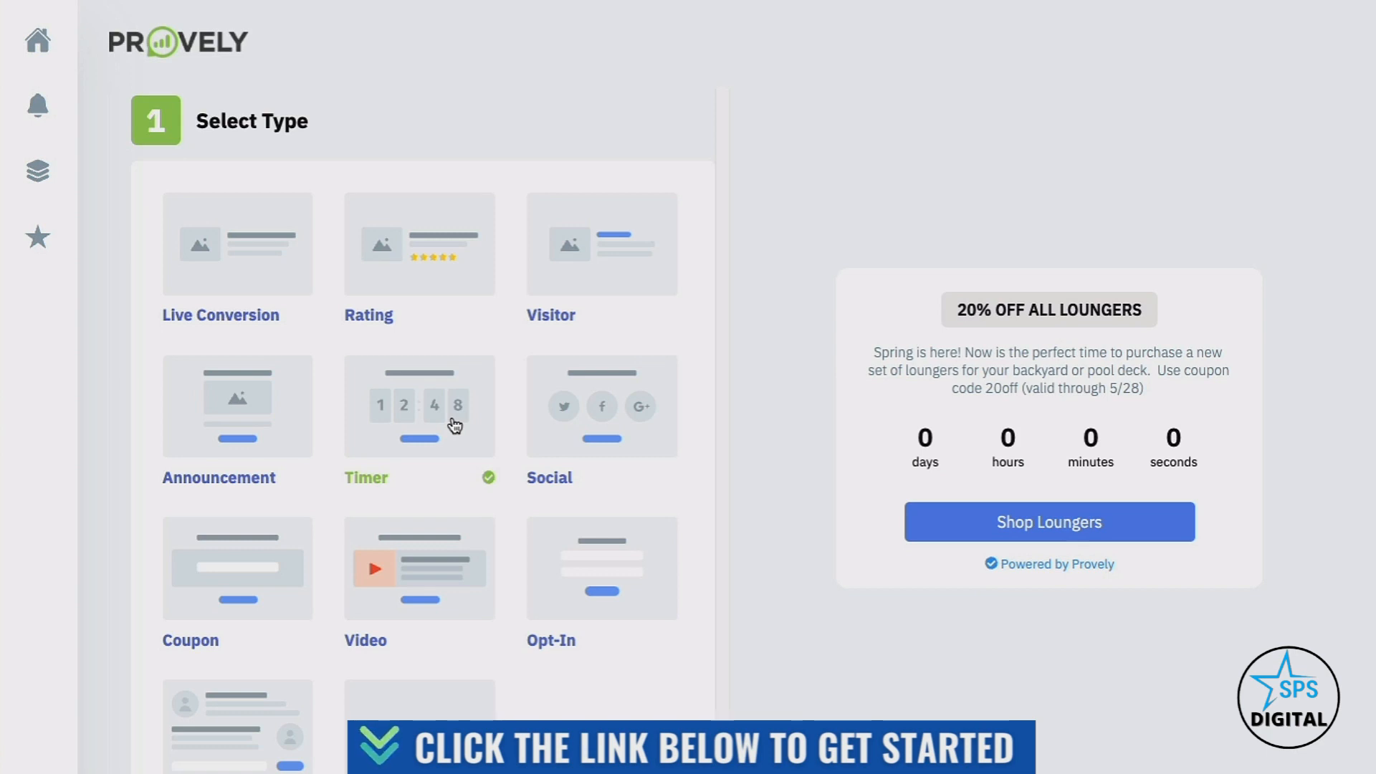
left_click(599, 439)
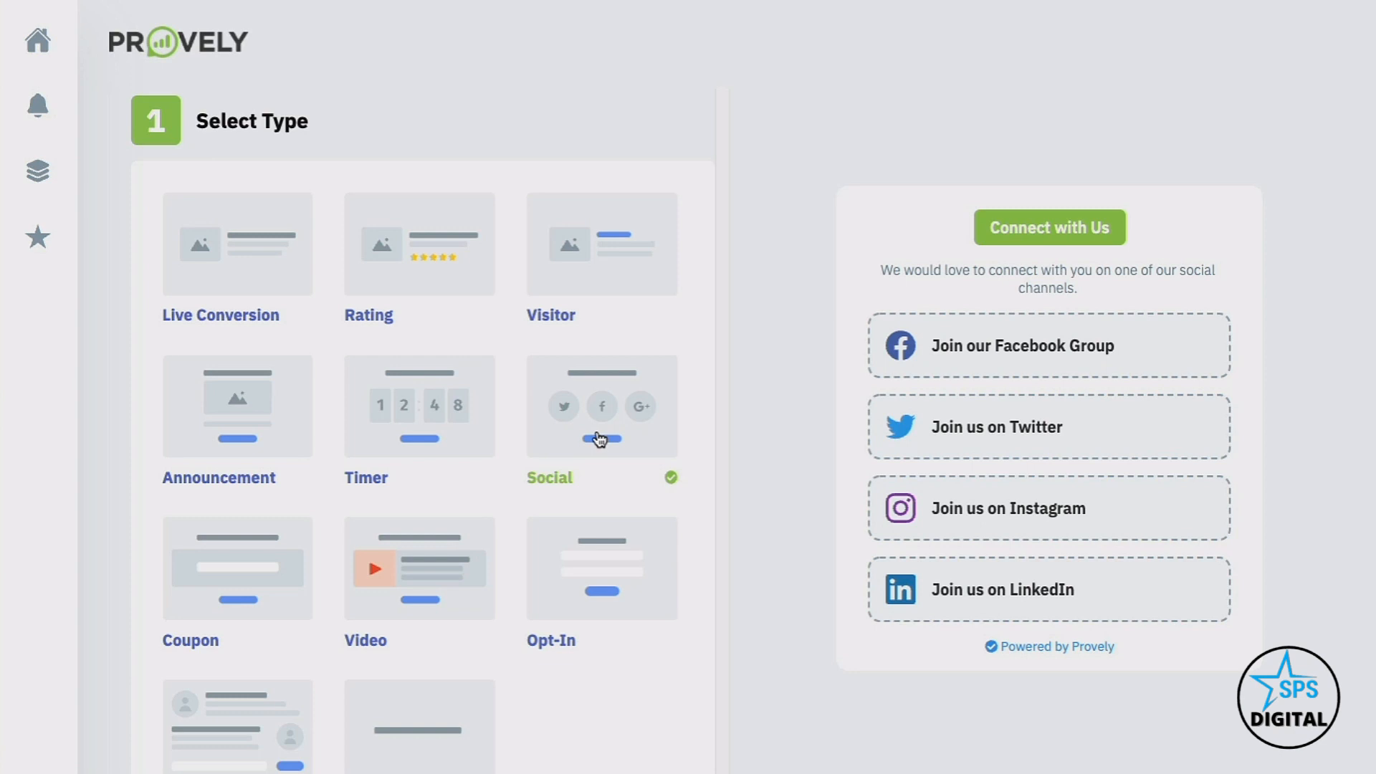
scroll(601, 438, "down", 1)
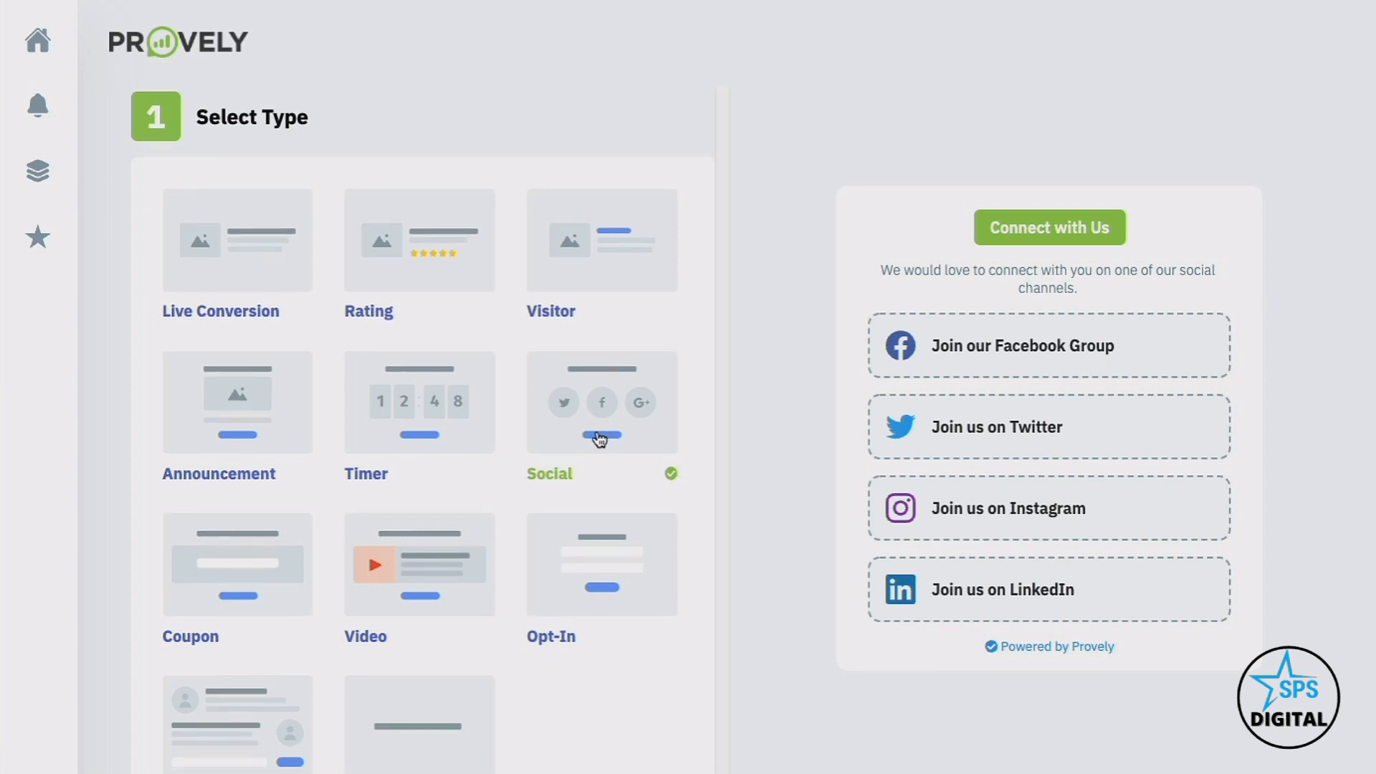
scroll(601, 439, "down", 2)
Preview the Coupon, Video, Opt-In, Chat and Inline types, then pick Live Conversion
left_click(219, 425)
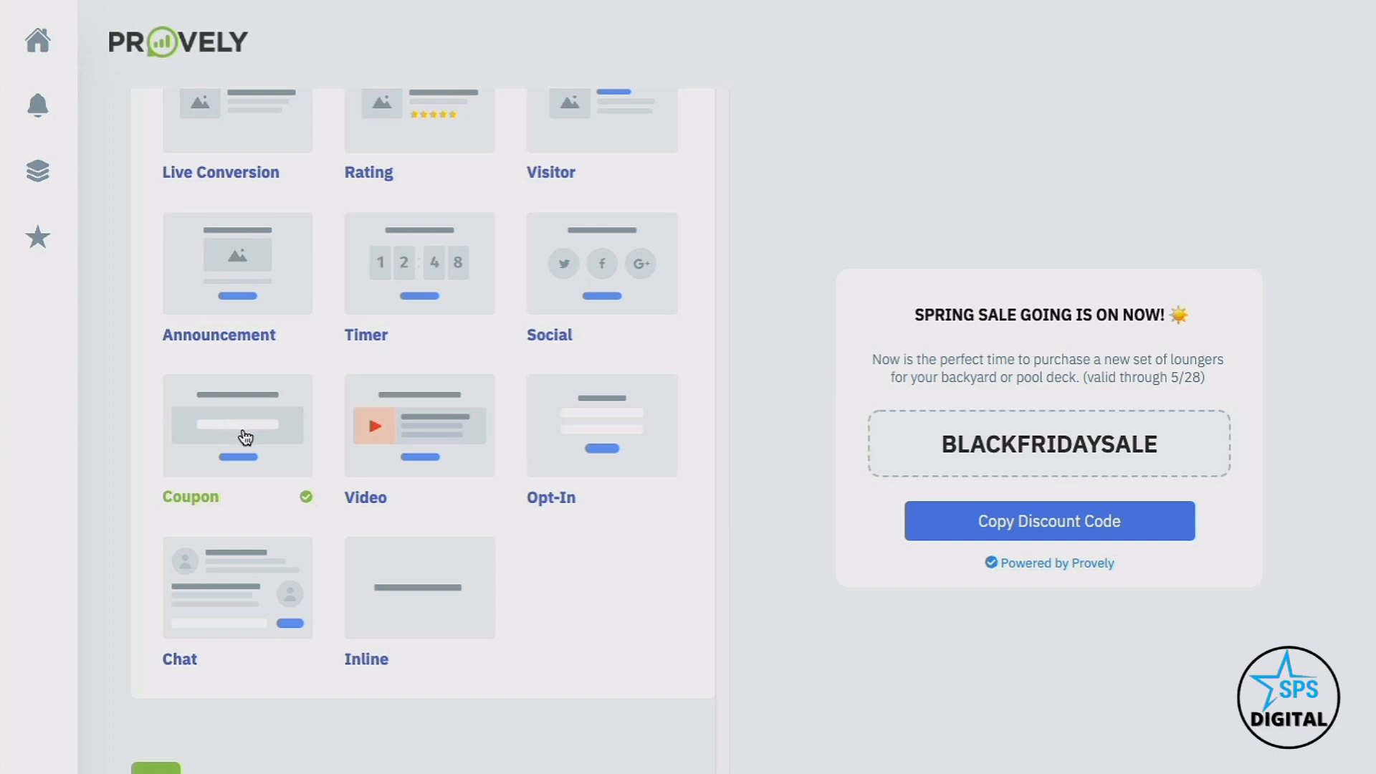
left_click(404, 431)
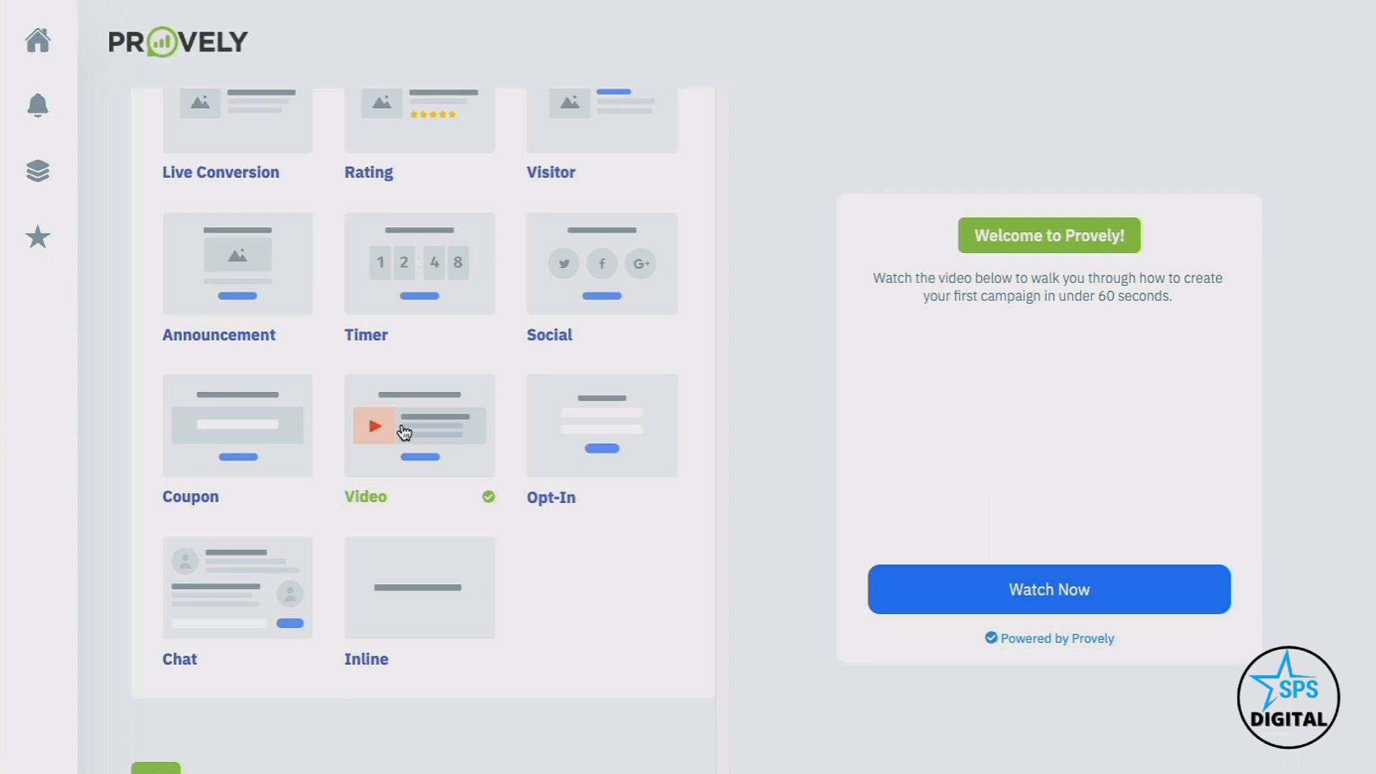
left_click(573, 432)
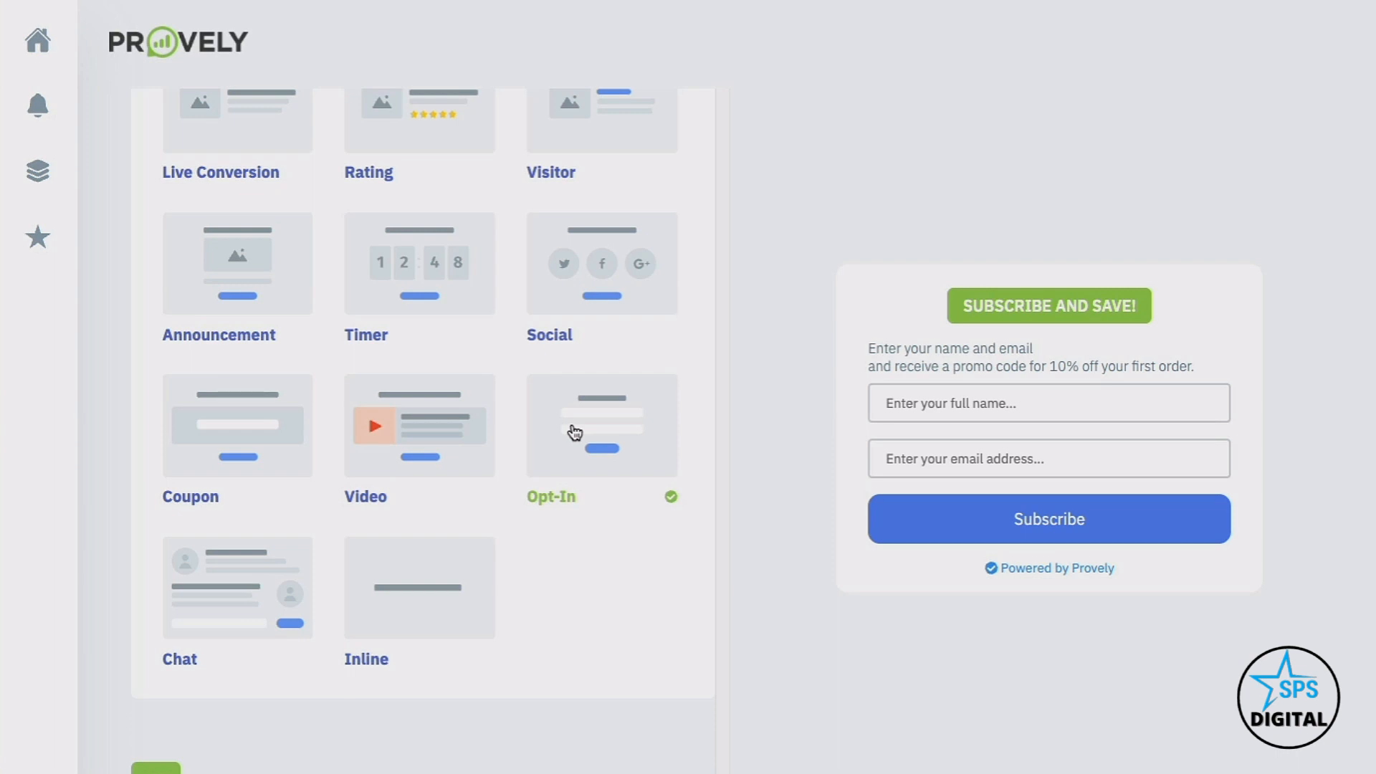
left_click(258, 573)
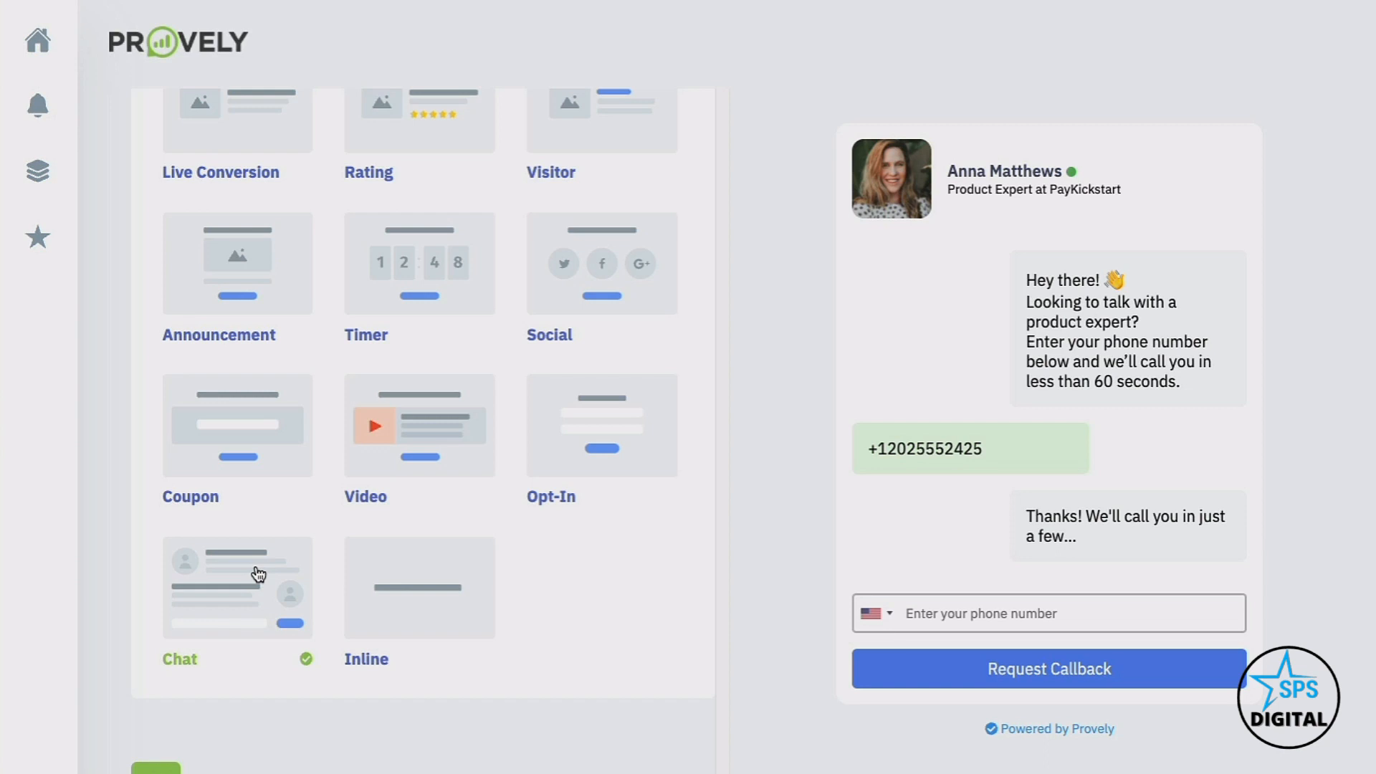
left_click(408, 581)
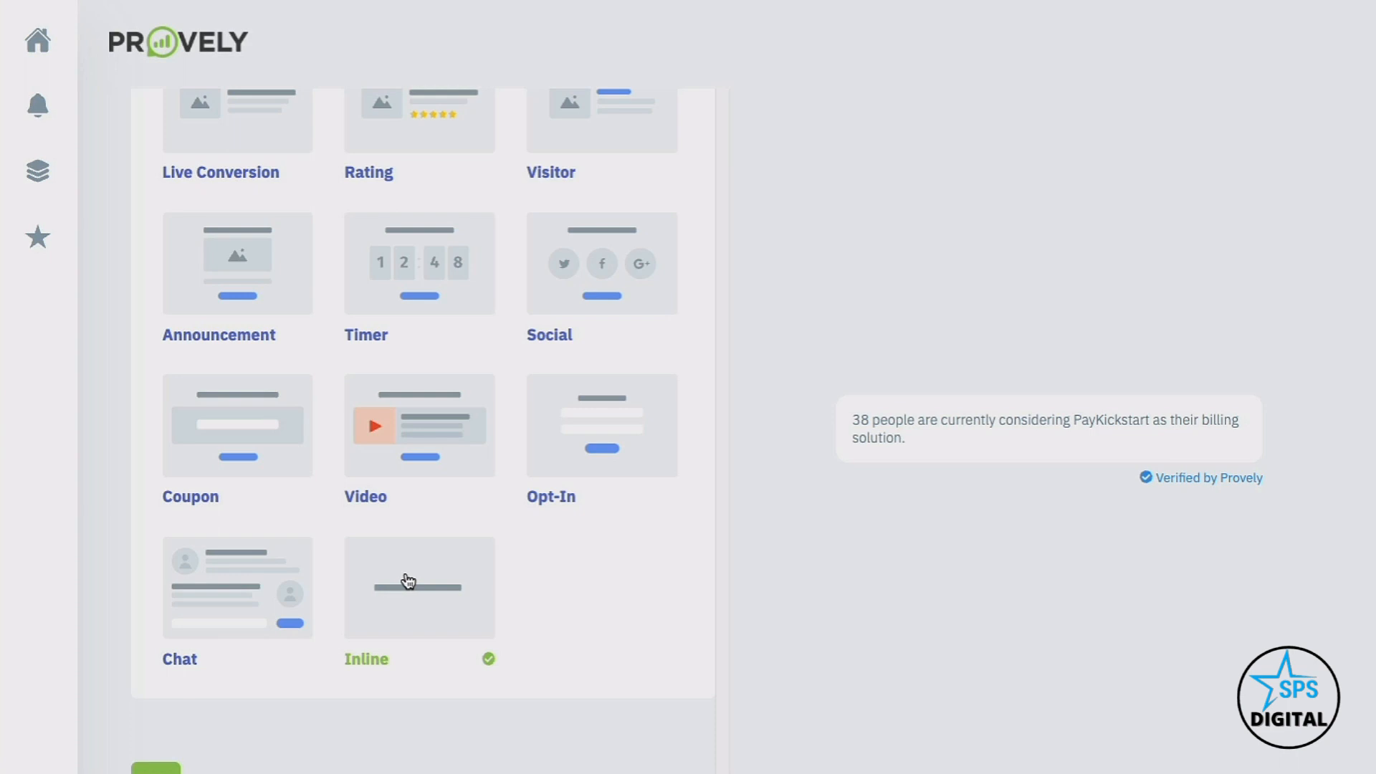
scroll(408, 580, "up", 3)
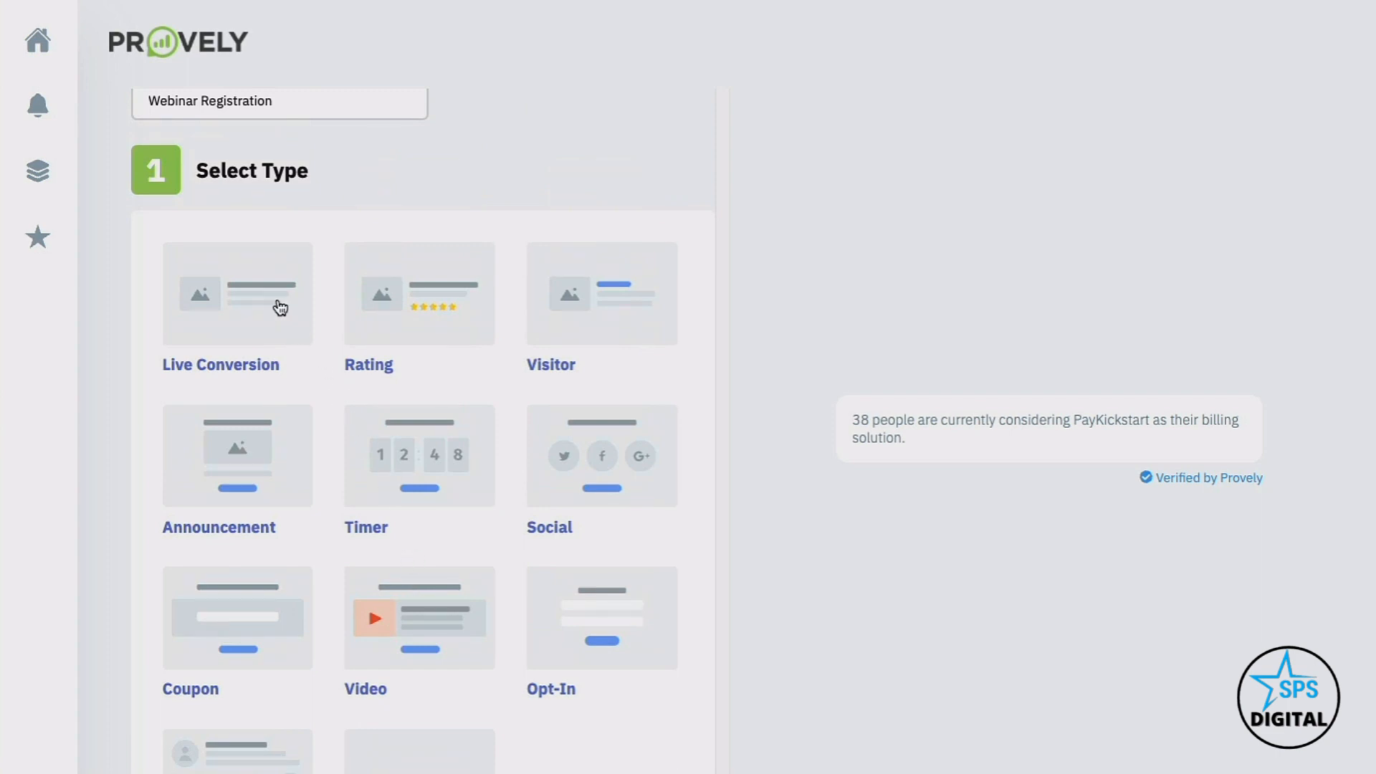
left_click(280, 308)
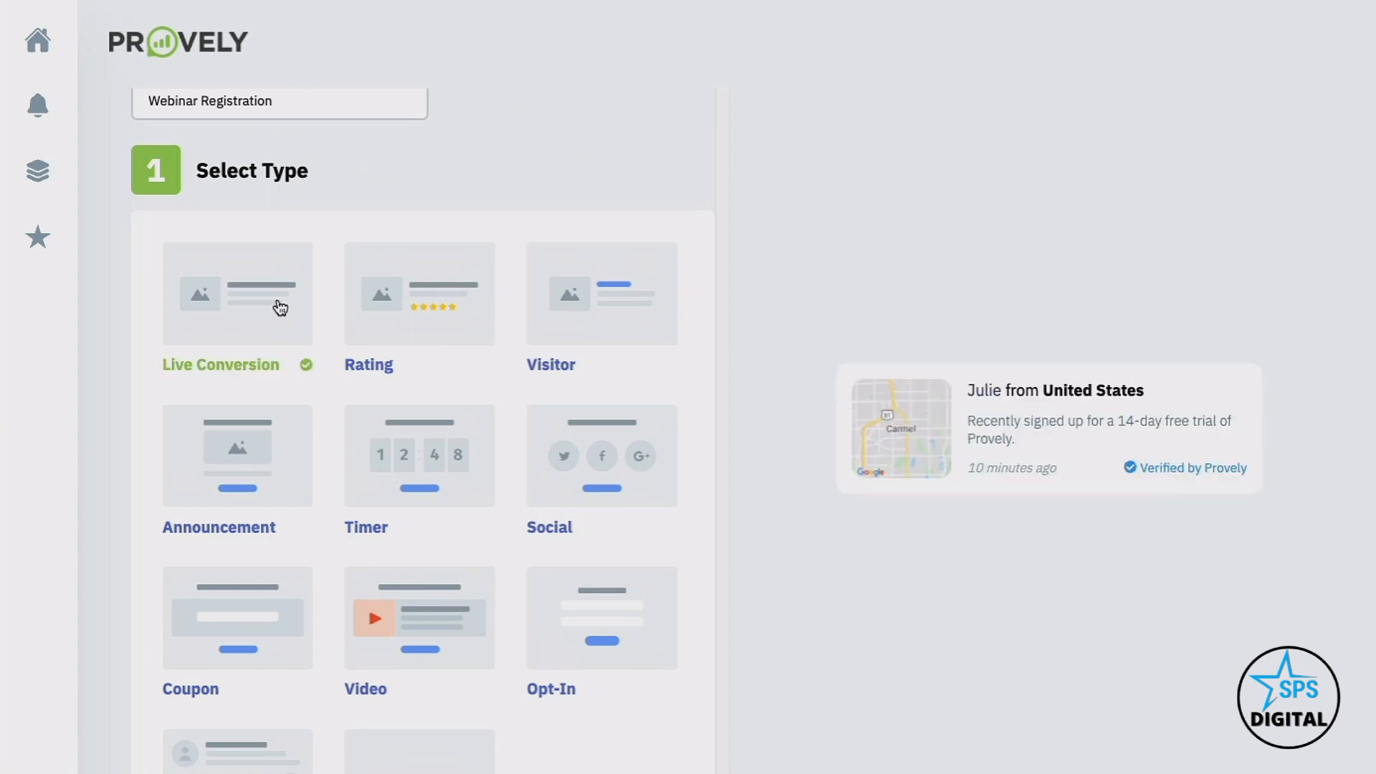
scroll(280, 315, "down", 10)
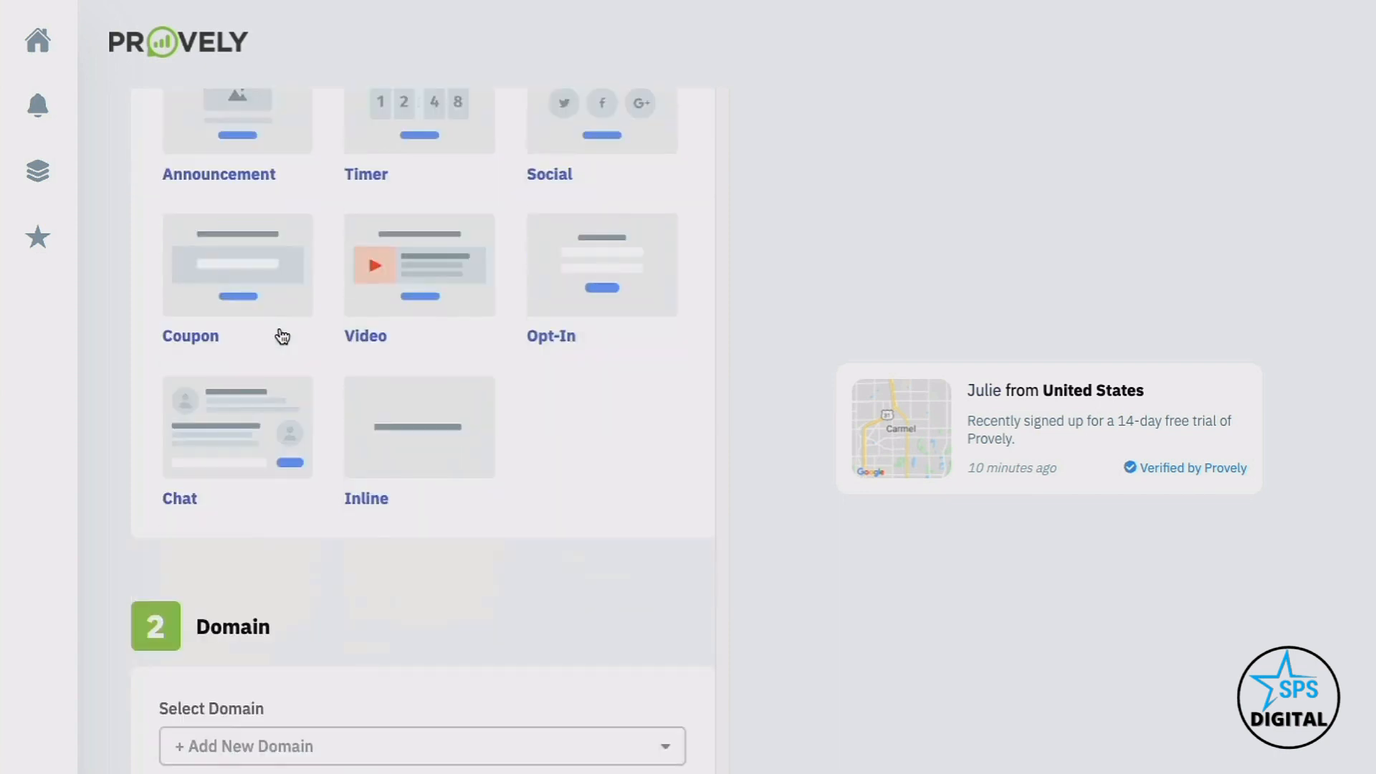
scroll(280, 330, "down", 3)
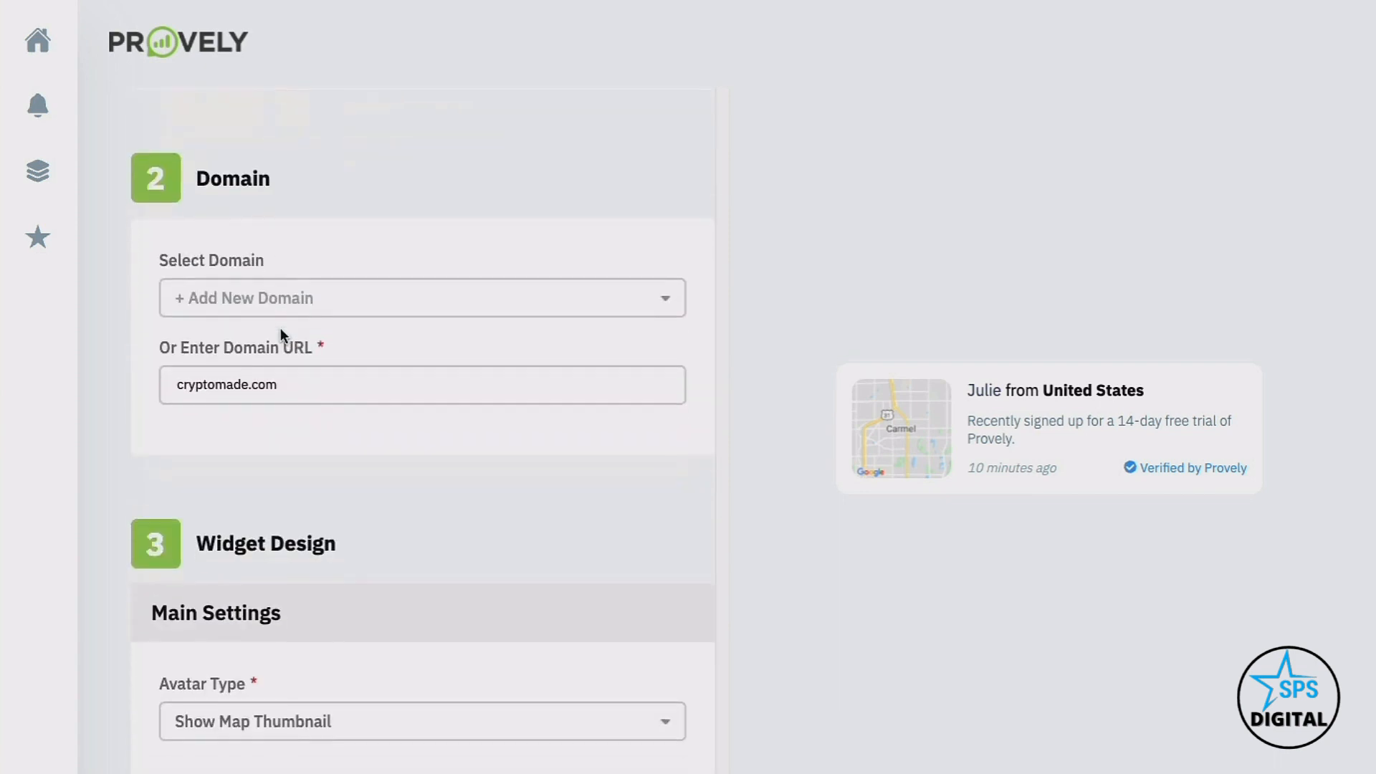
left_click(281, 331)
scroll(280, 330, "down", 5)
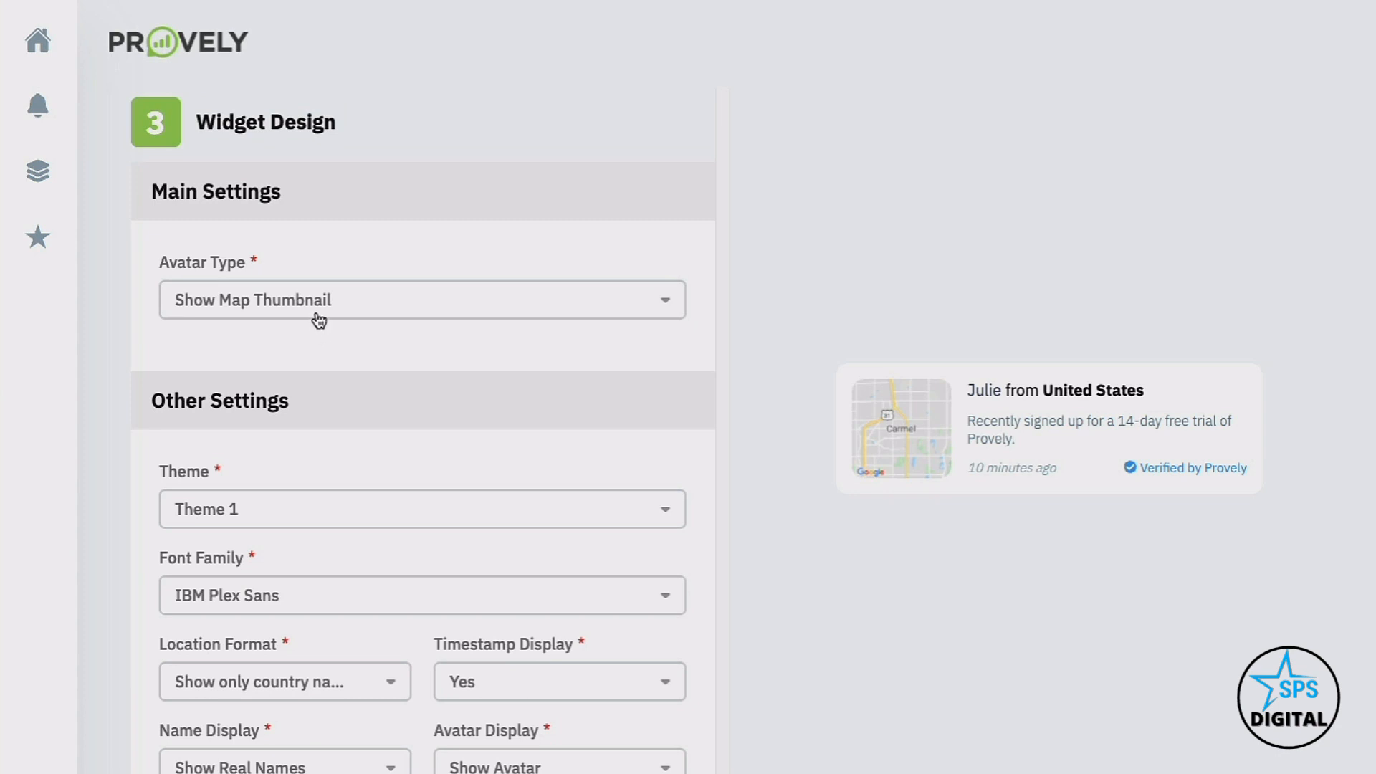
left_click(313, 316)
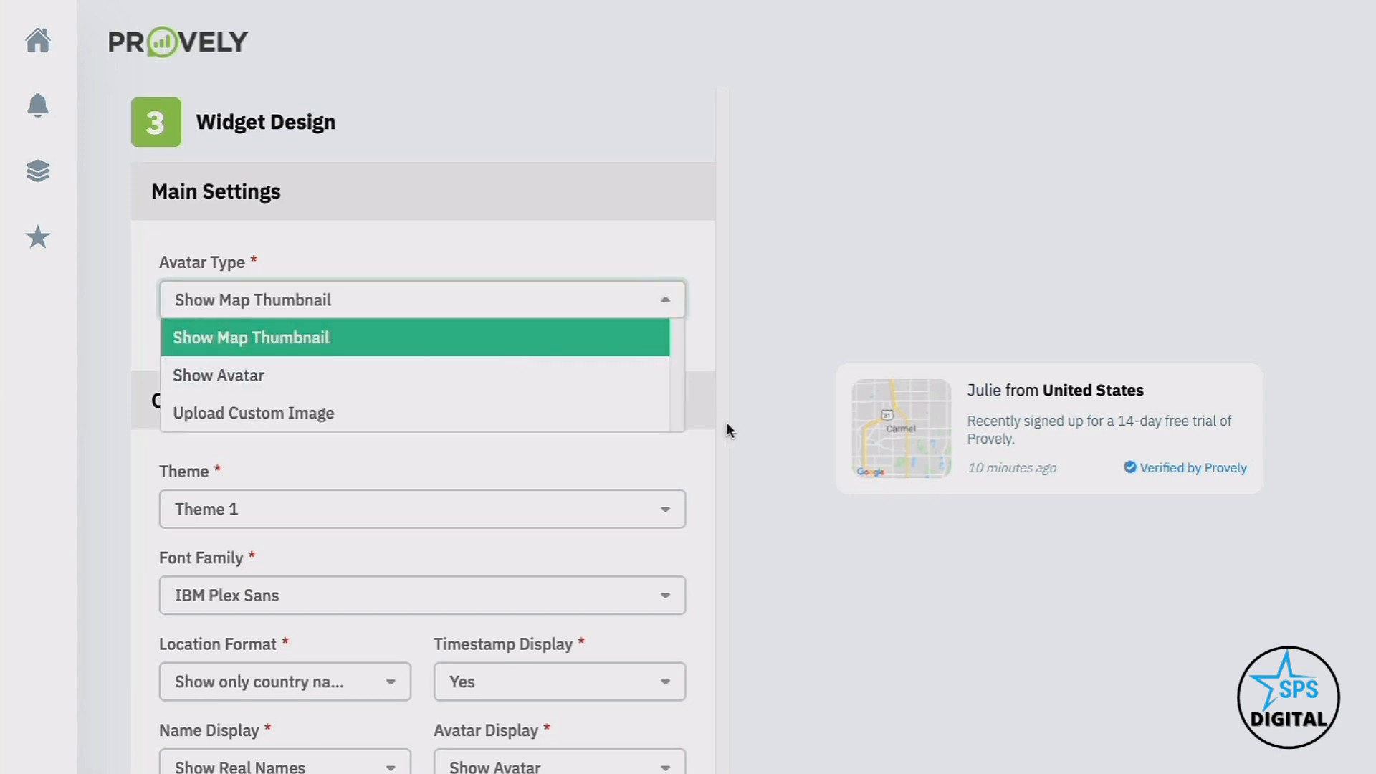
left_click(365, 378)
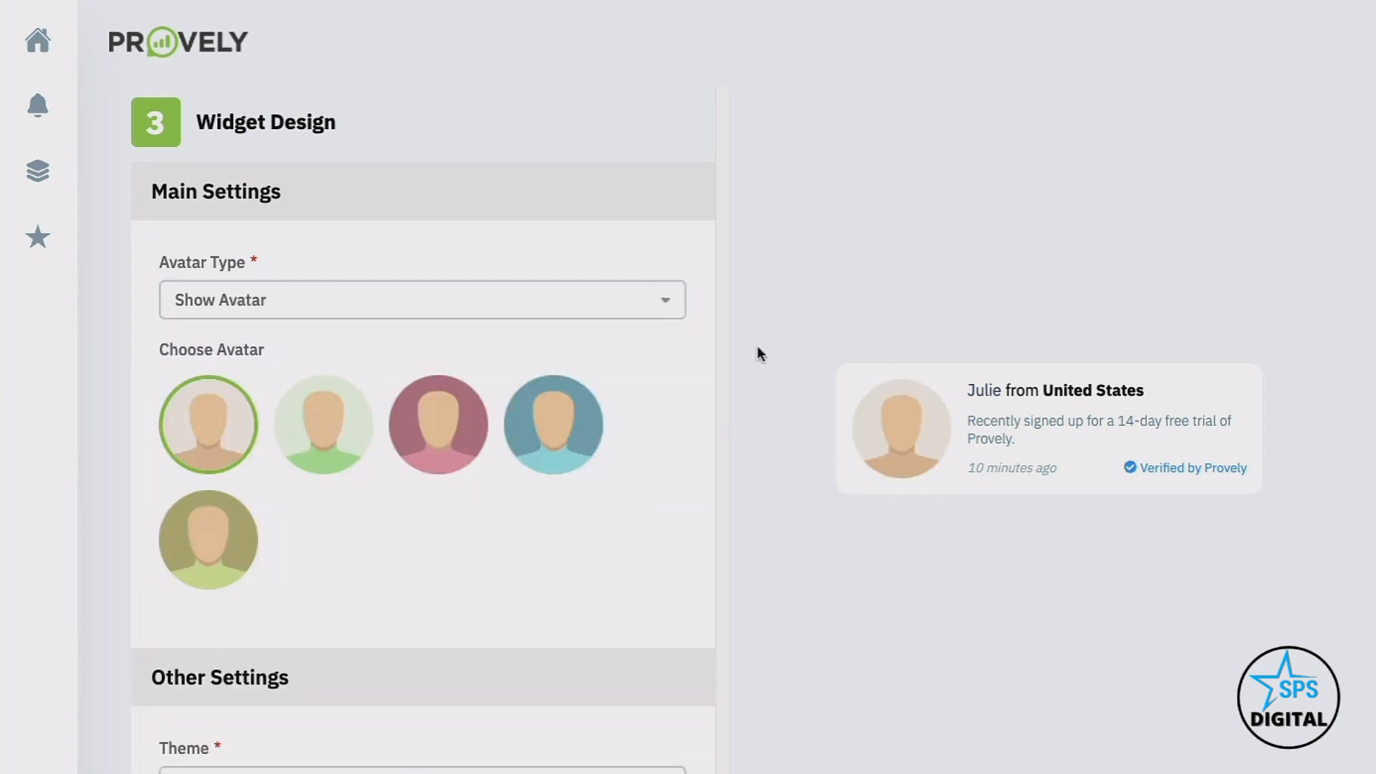
left_click(424, 315)
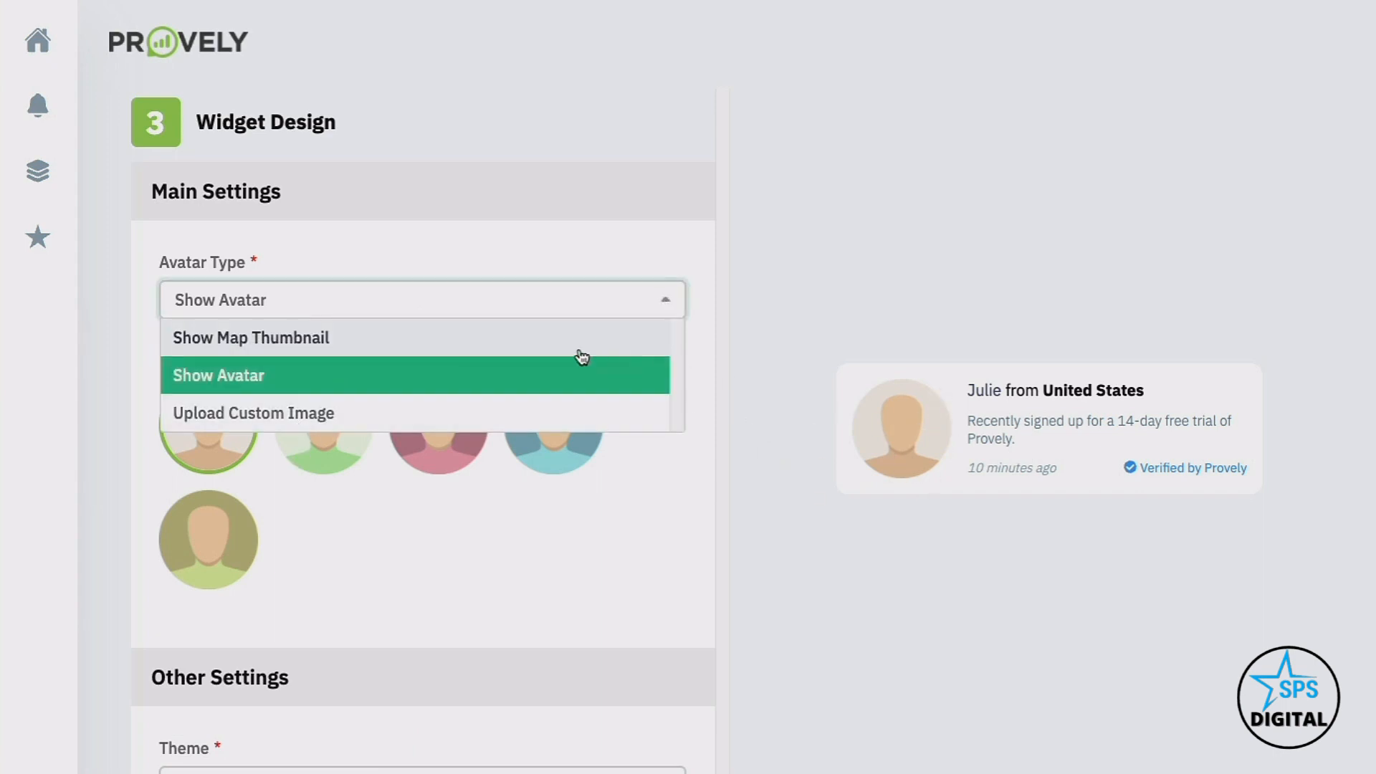
left_click(430, 347)
scroll(430, 345, "down", 3)
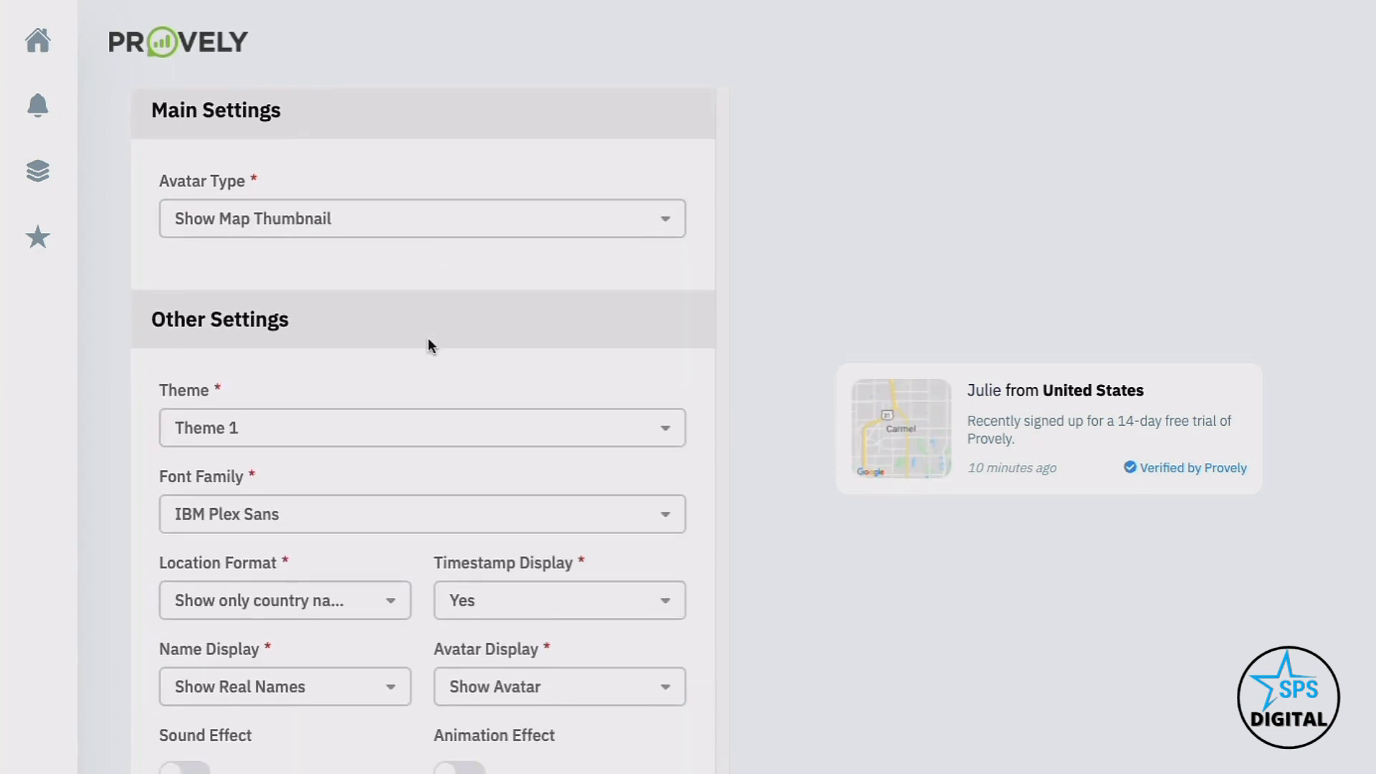
Try Themes 2 to 4, then set the notification theme to Theme 5
left_click(430, 328)
left_click(333, 389)
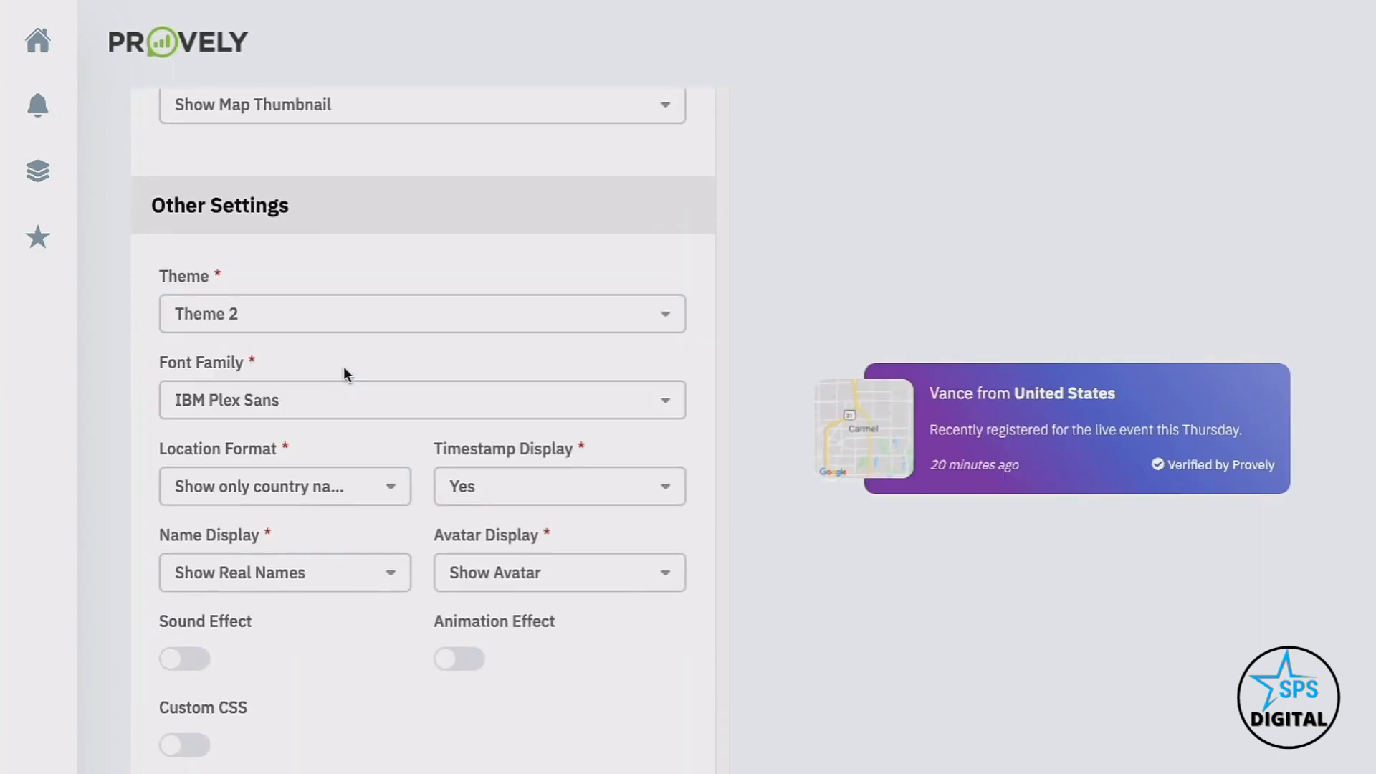
left_click(356, 335)
left_click(320, 433)
scroll(354, 328, "down", 1)
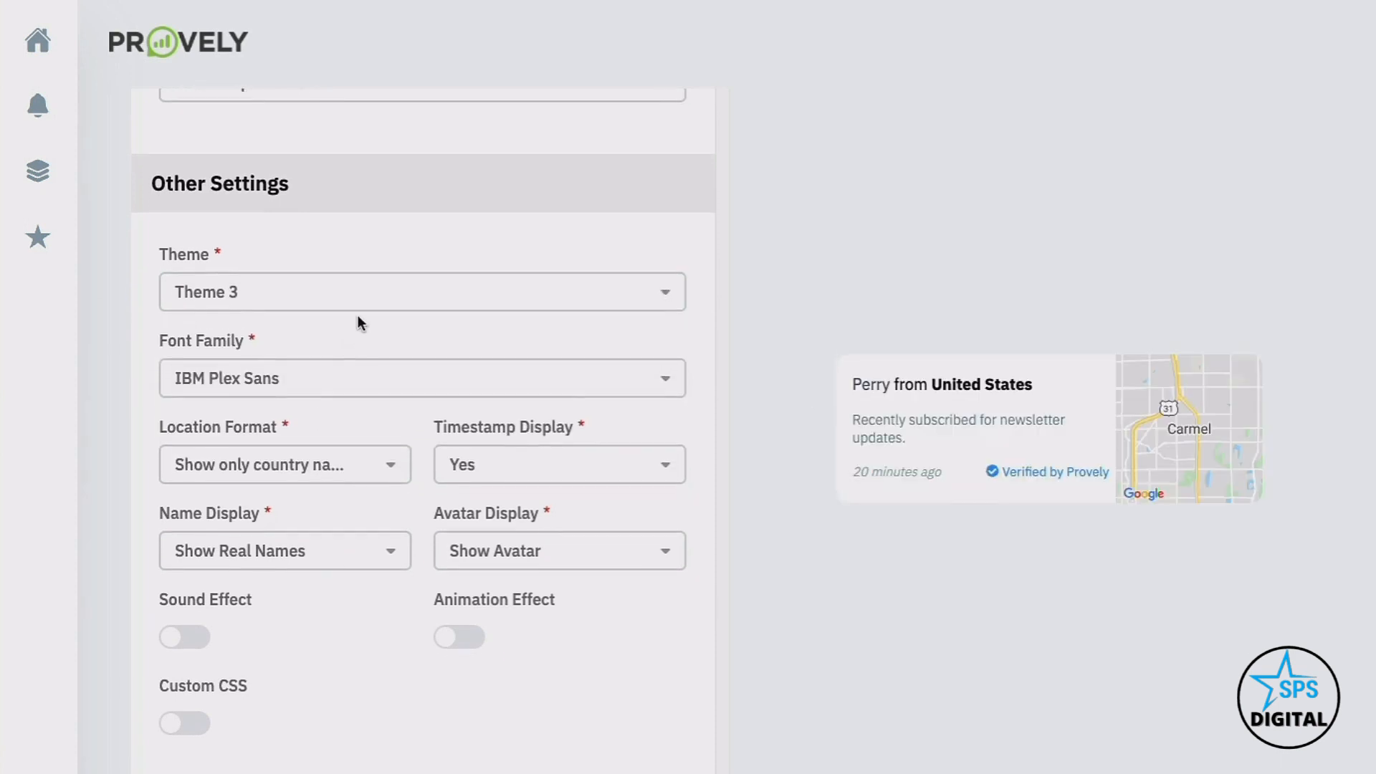
left_click(354, 299)
left_click(261, 437)
scroll(260, 427, "down", 1)
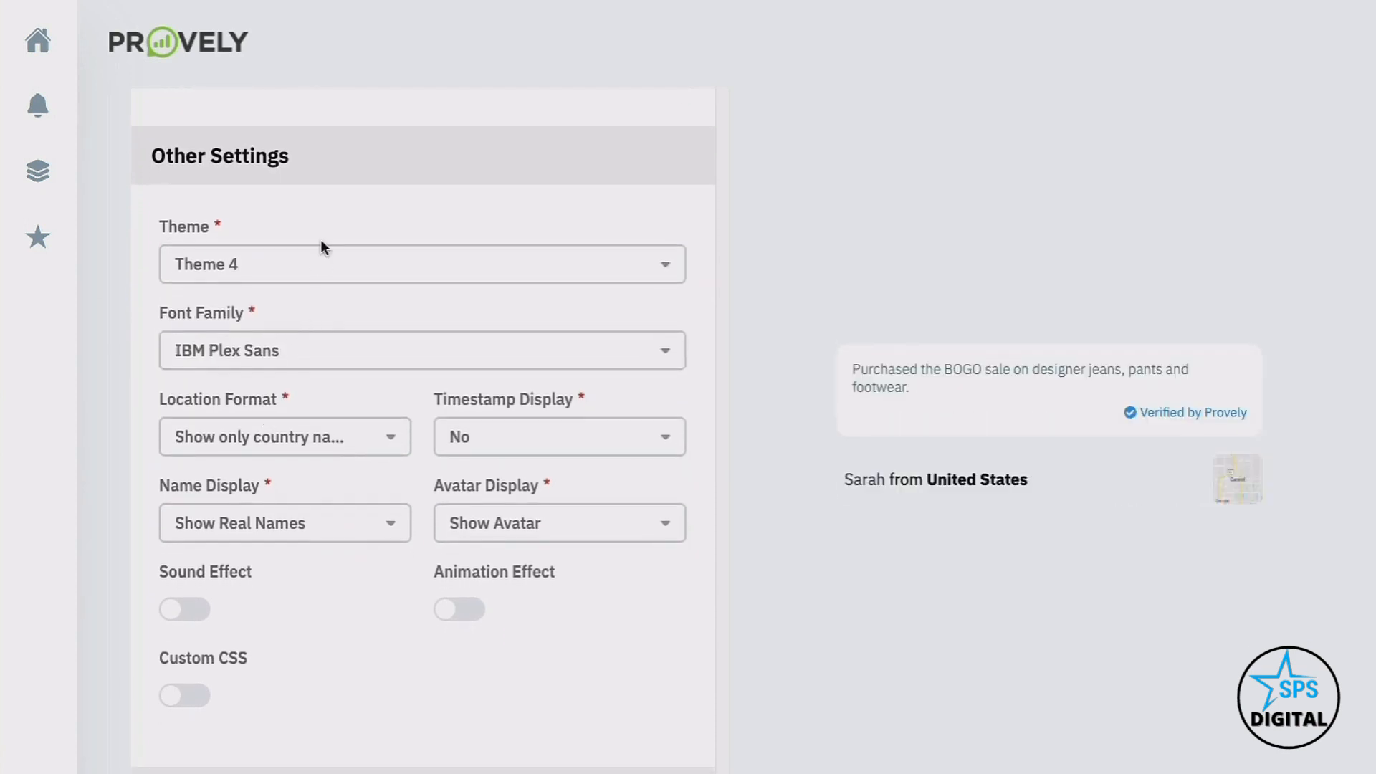
left_click(319, 269)
scroll(276, 402, "down", 1)
left_click(281, 399)
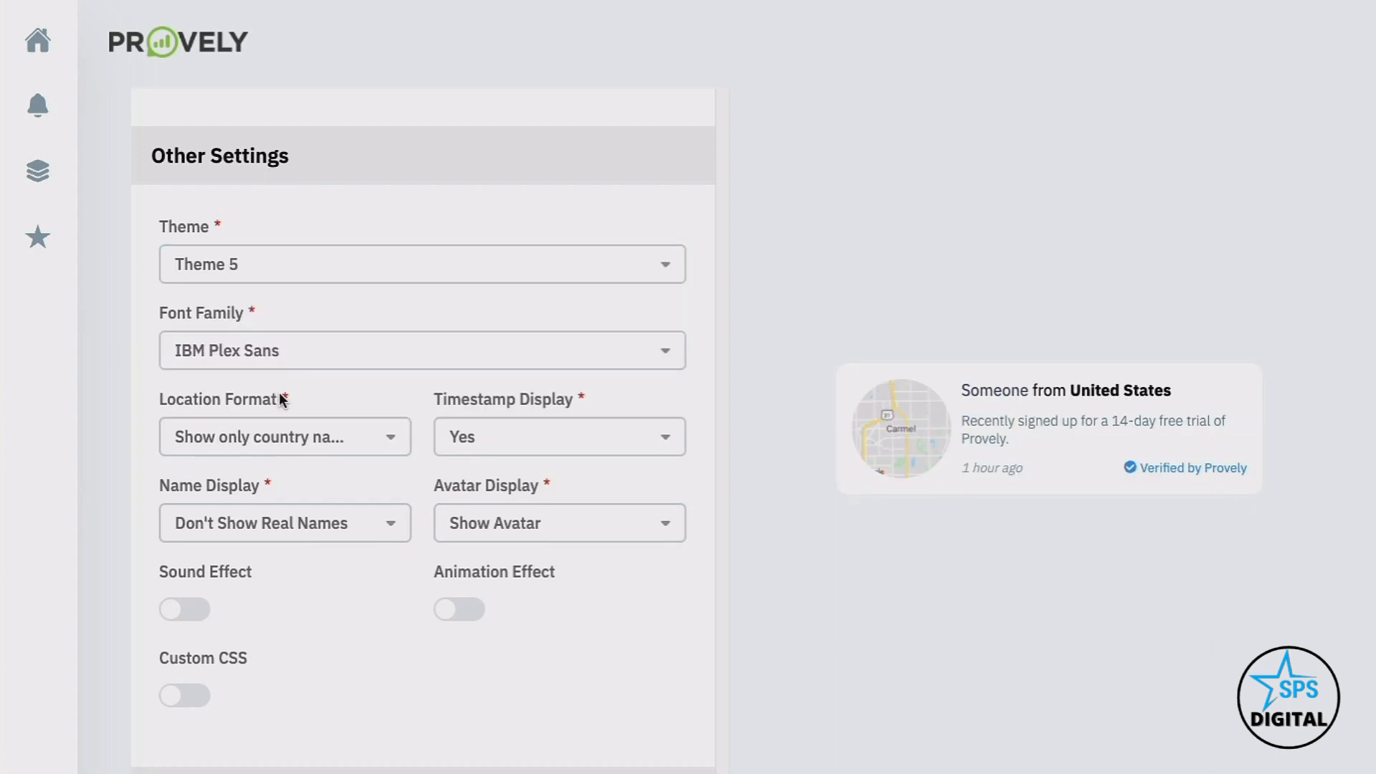
Review the location, timestamp, name and avatar options, keeping timestamp Yes and Show Avatar
scroll(519, 338, "down", 1)
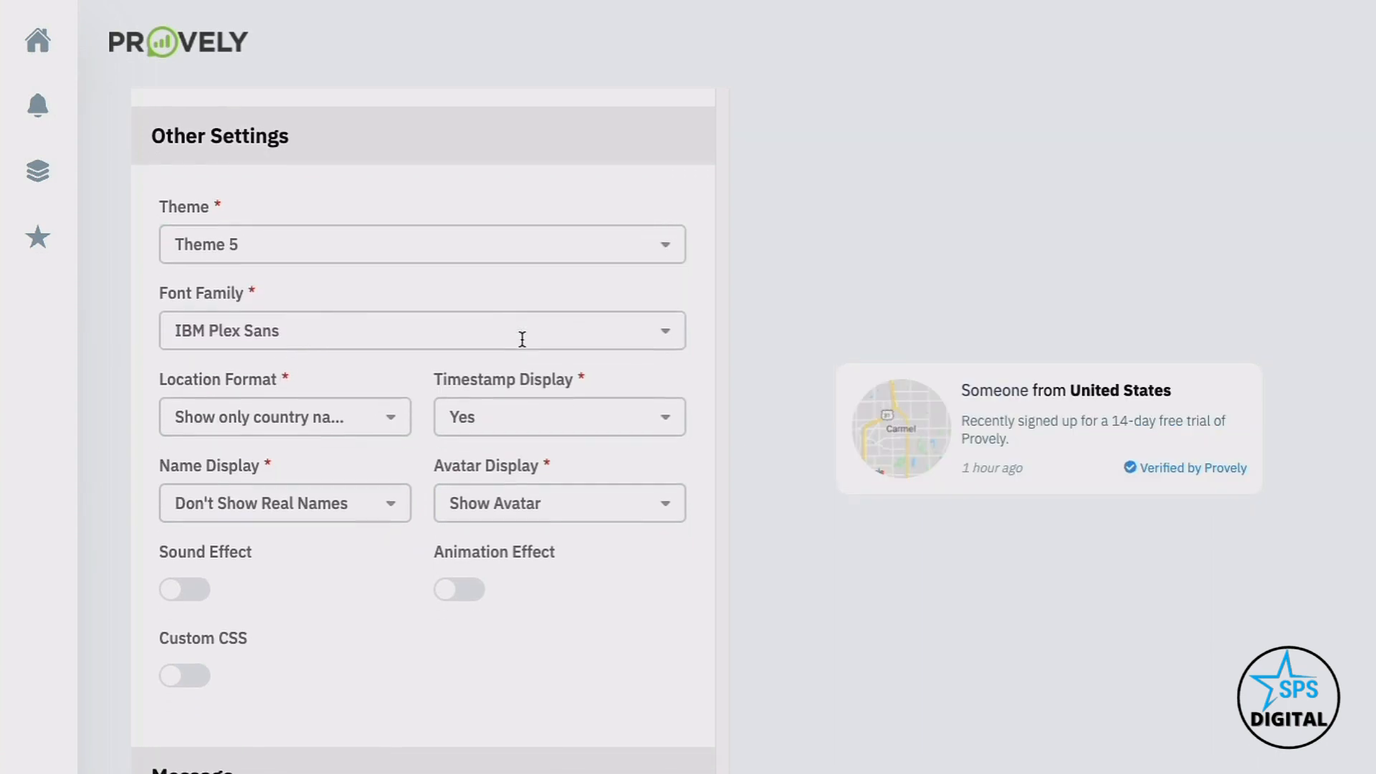
left_click(327, 404)
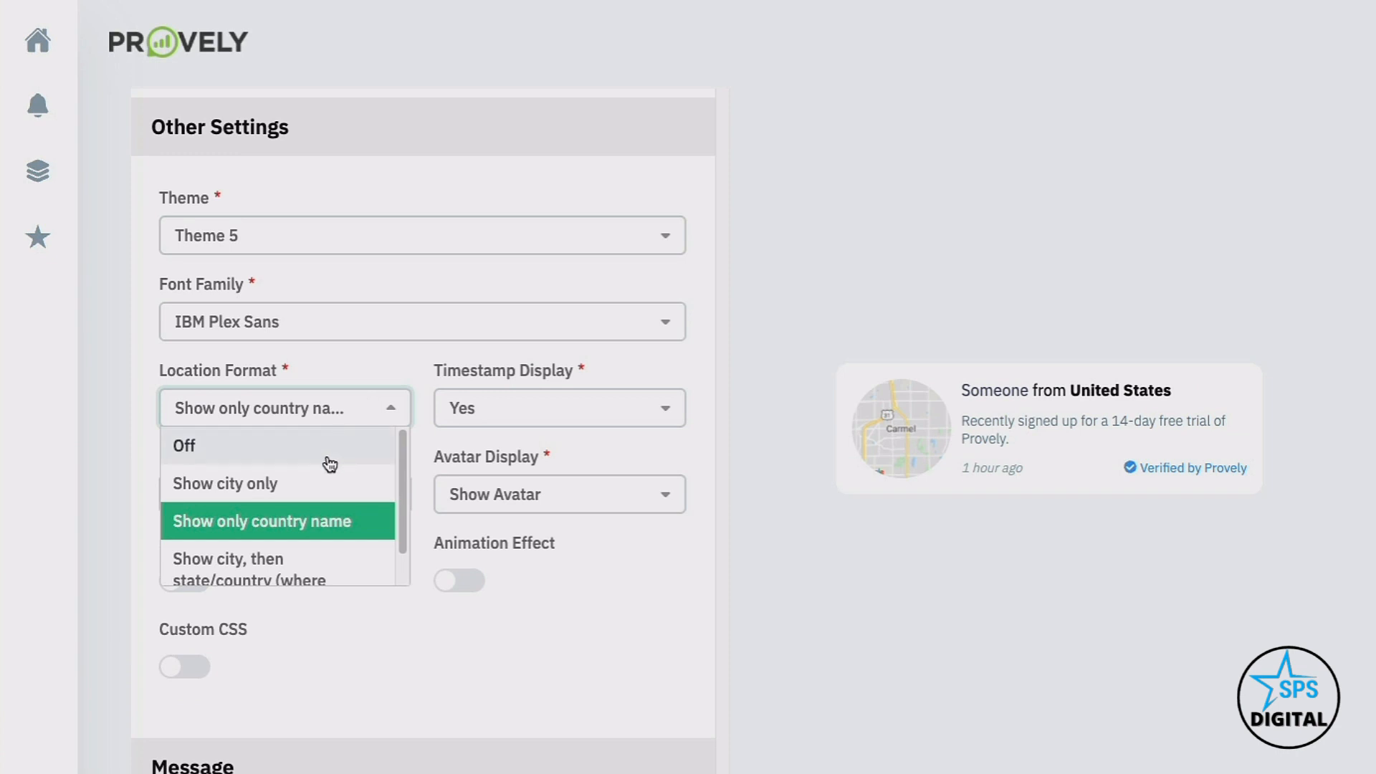
scroll(330, 463, "down", 1)
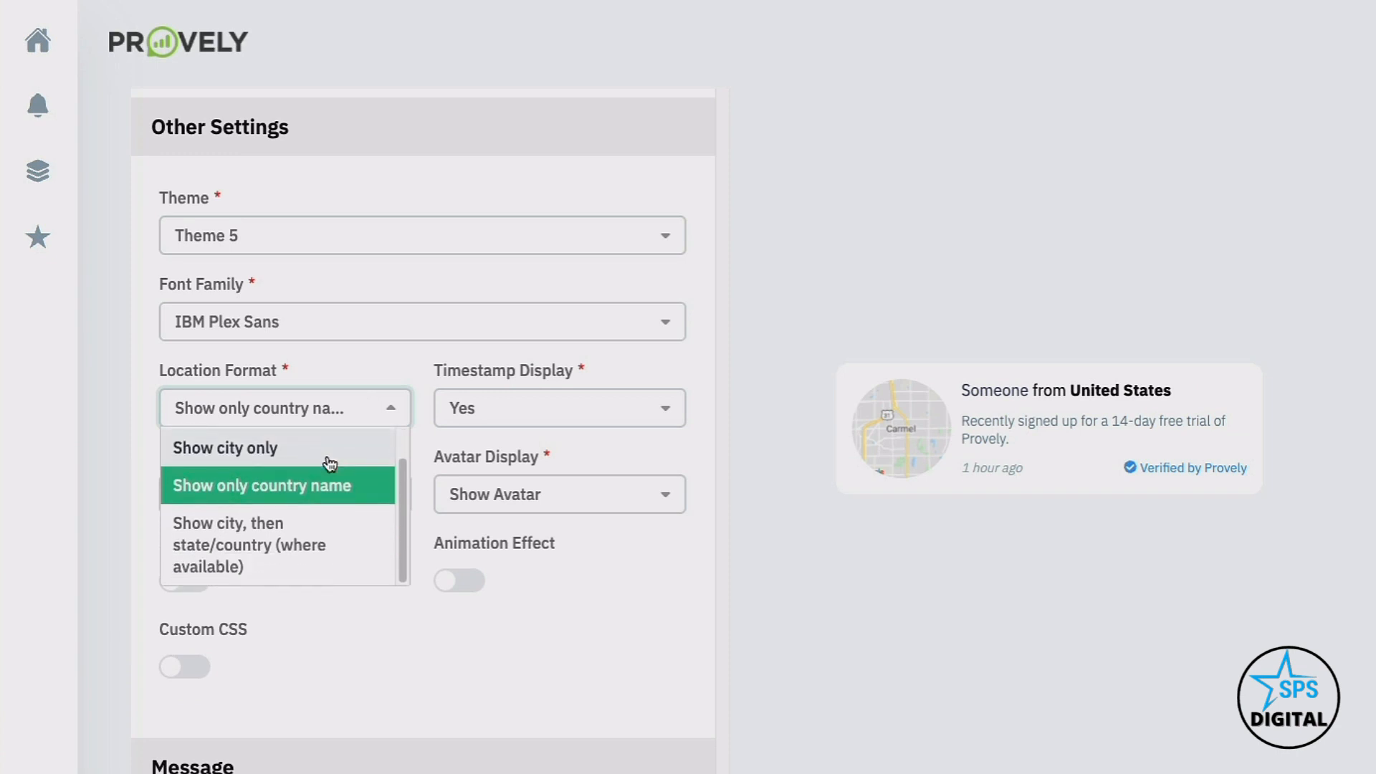
left_click(521, 360)
left_click(519, 418)
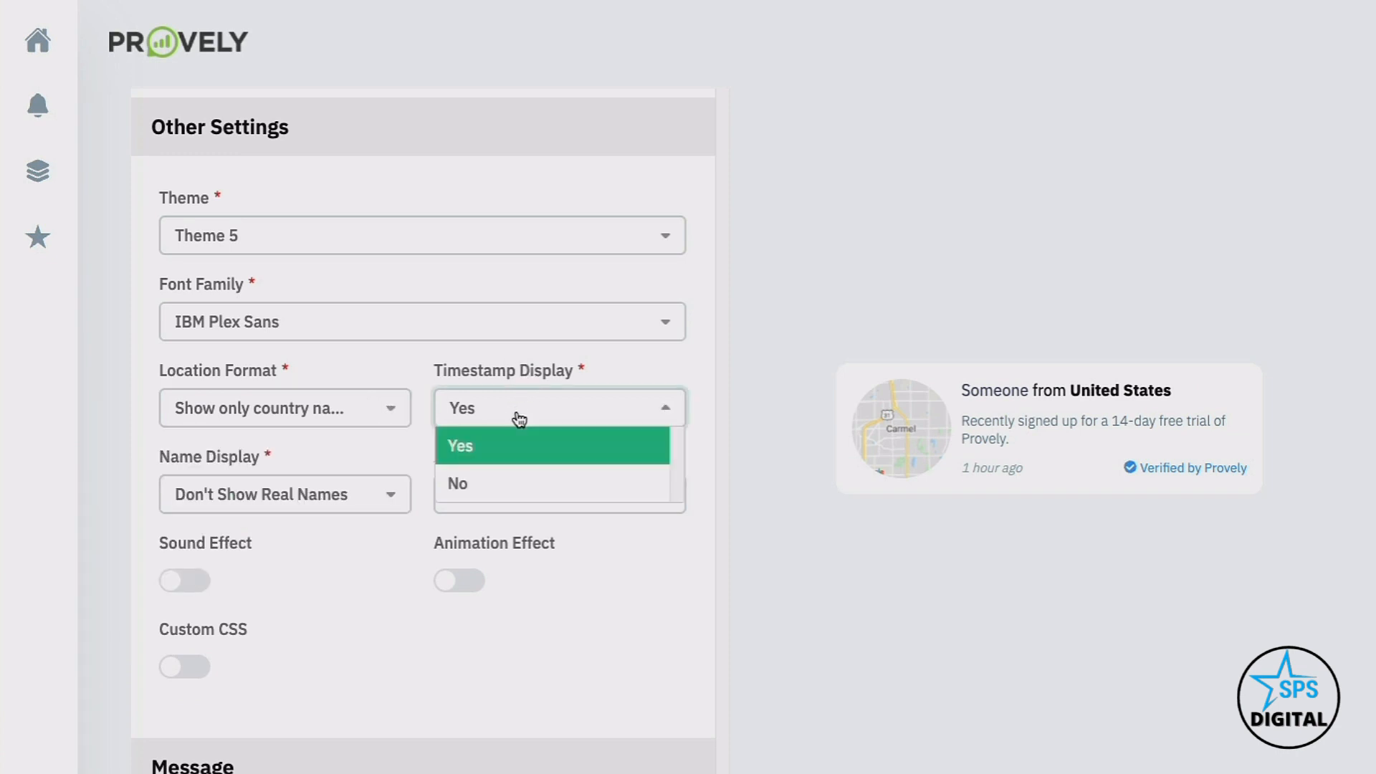
left_click(516, 404)
left_click(308, 493)
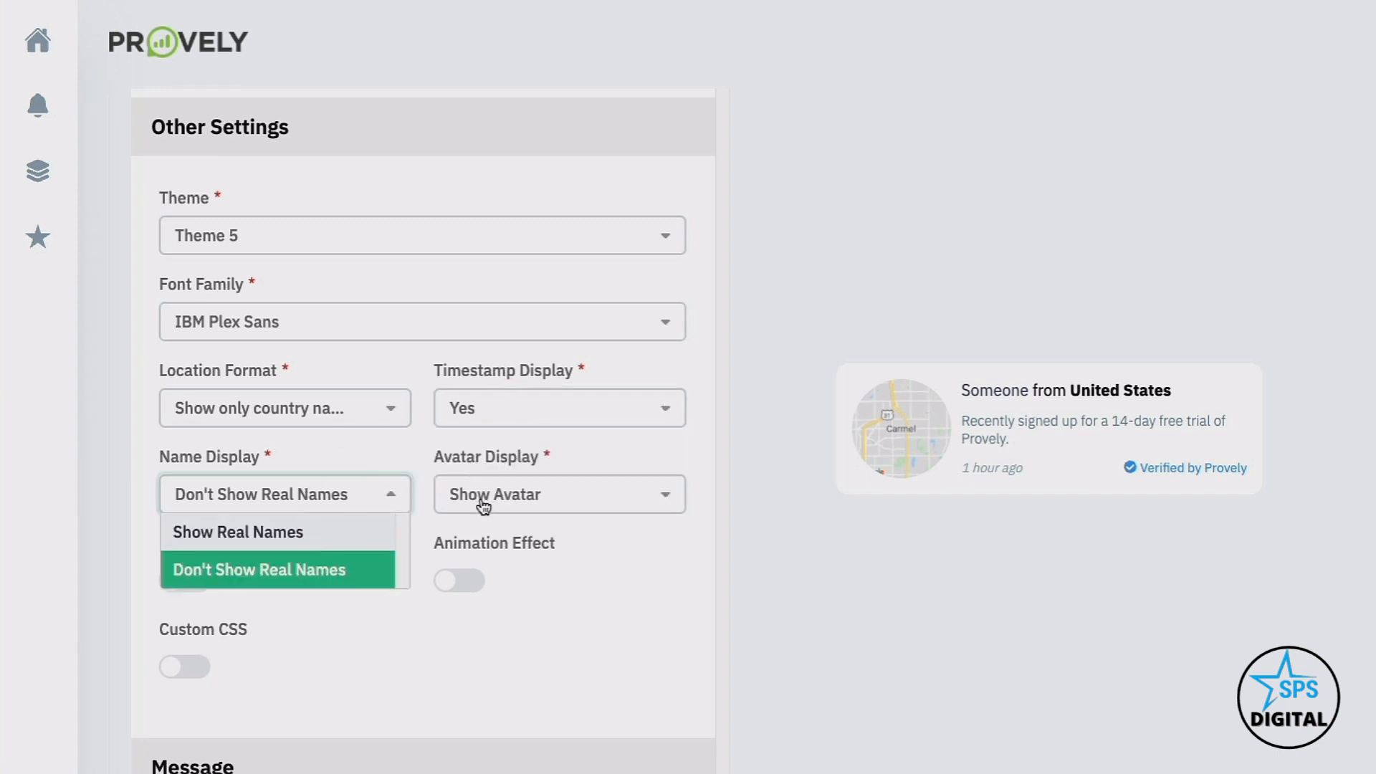
left_click(512, 503)
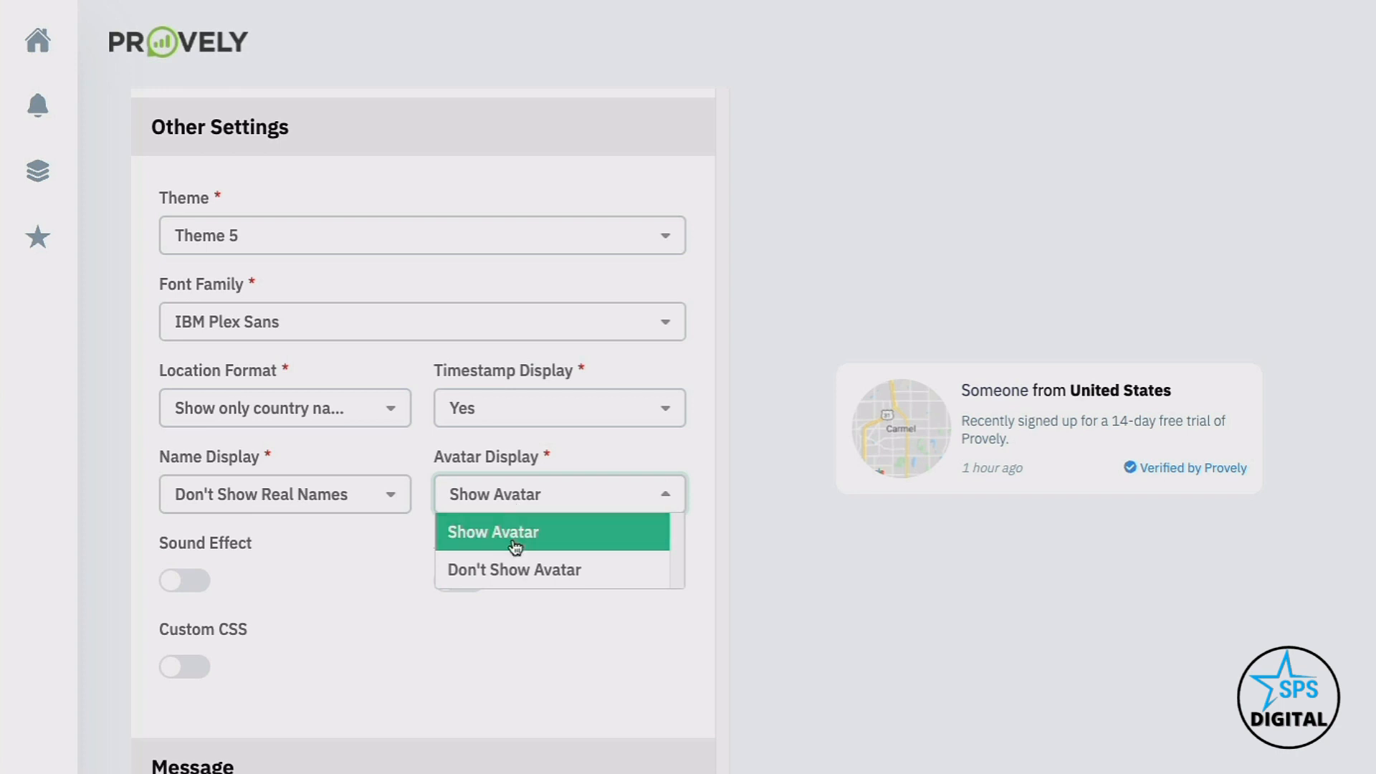
left_click(410, 432)
Test the Achievement sound and Bounce and Flash animations, leaving both effects off
left_click(198, 580)
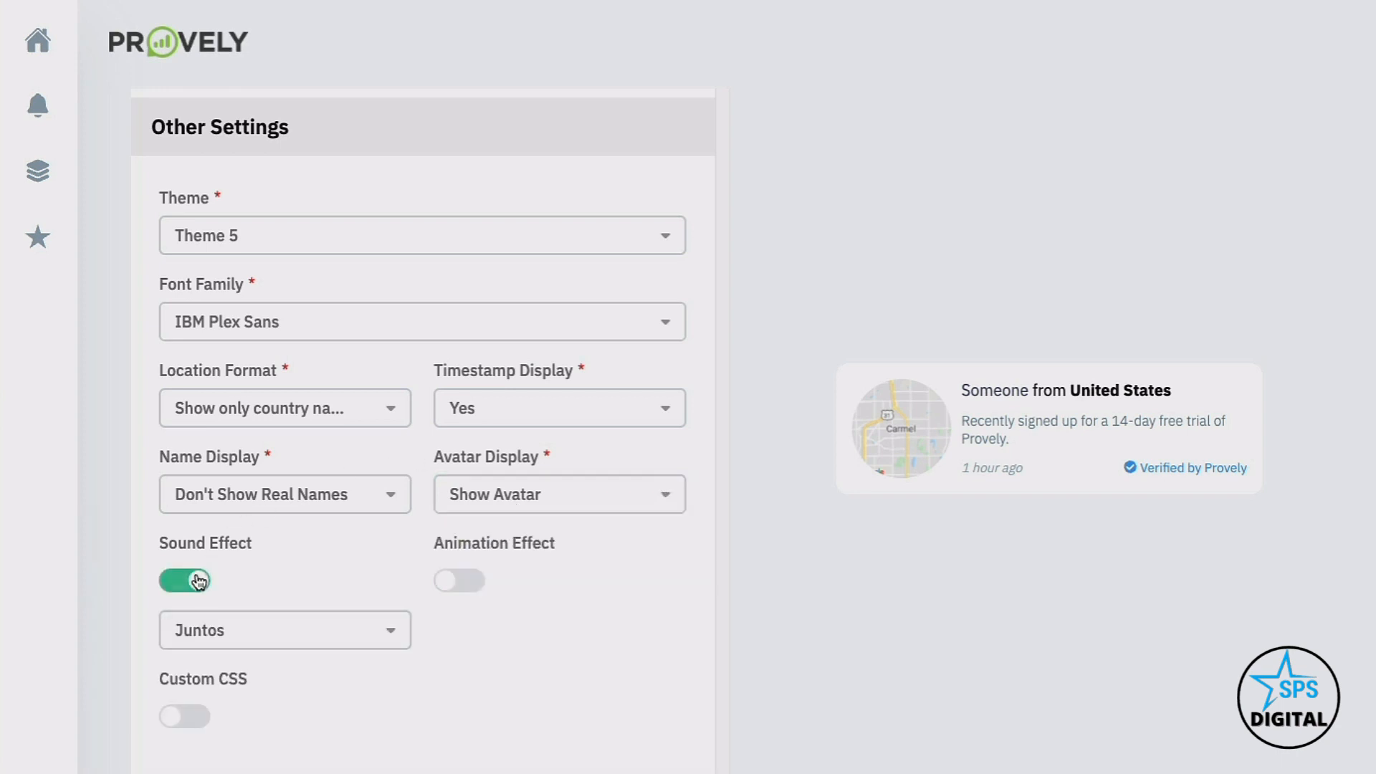
left_click(230, 645)
left_click(242, 703)
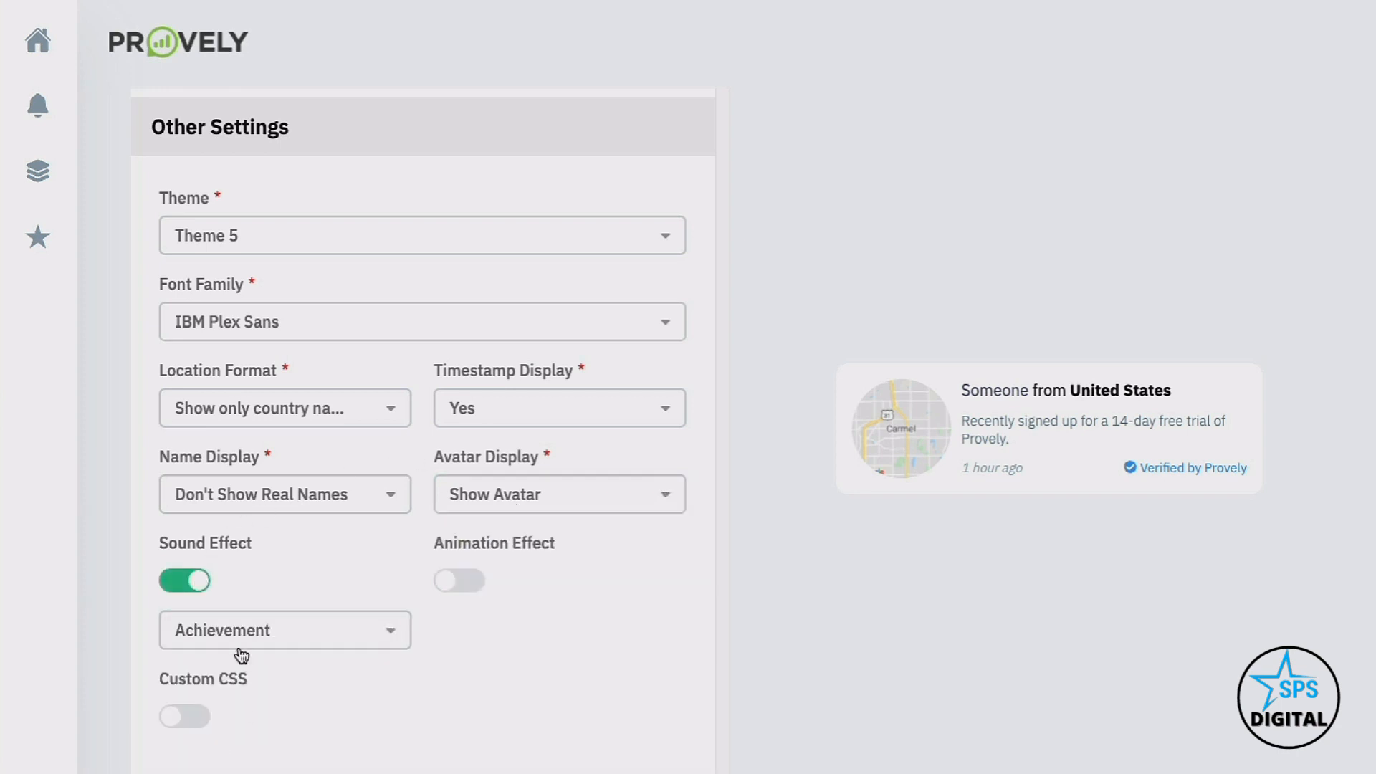
left_click(200, 588)
left_click(460, 580)
left_click(538, 640)
left_click(502, 698)
left_click(519, 648)
left_click(507, 735)
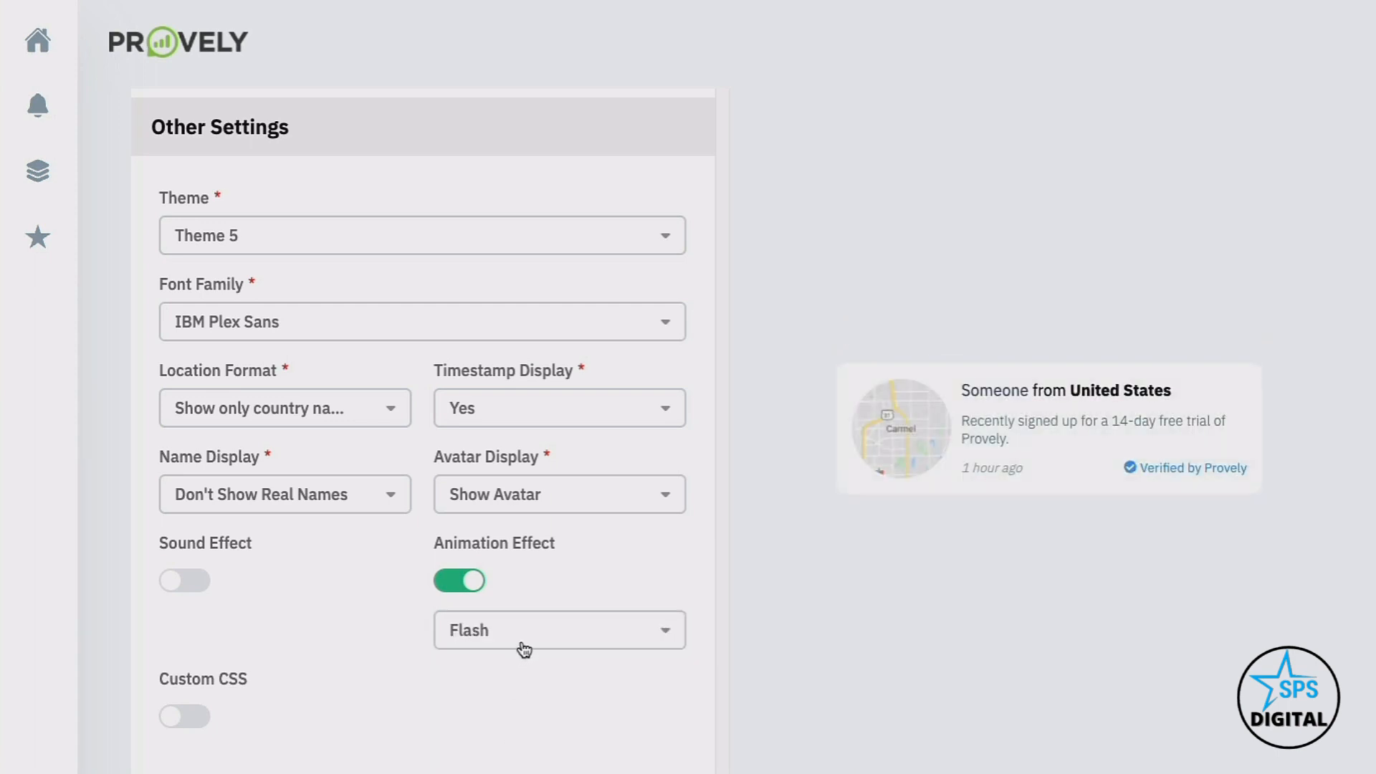
left_click(485, 642)
left_click(459, 581)
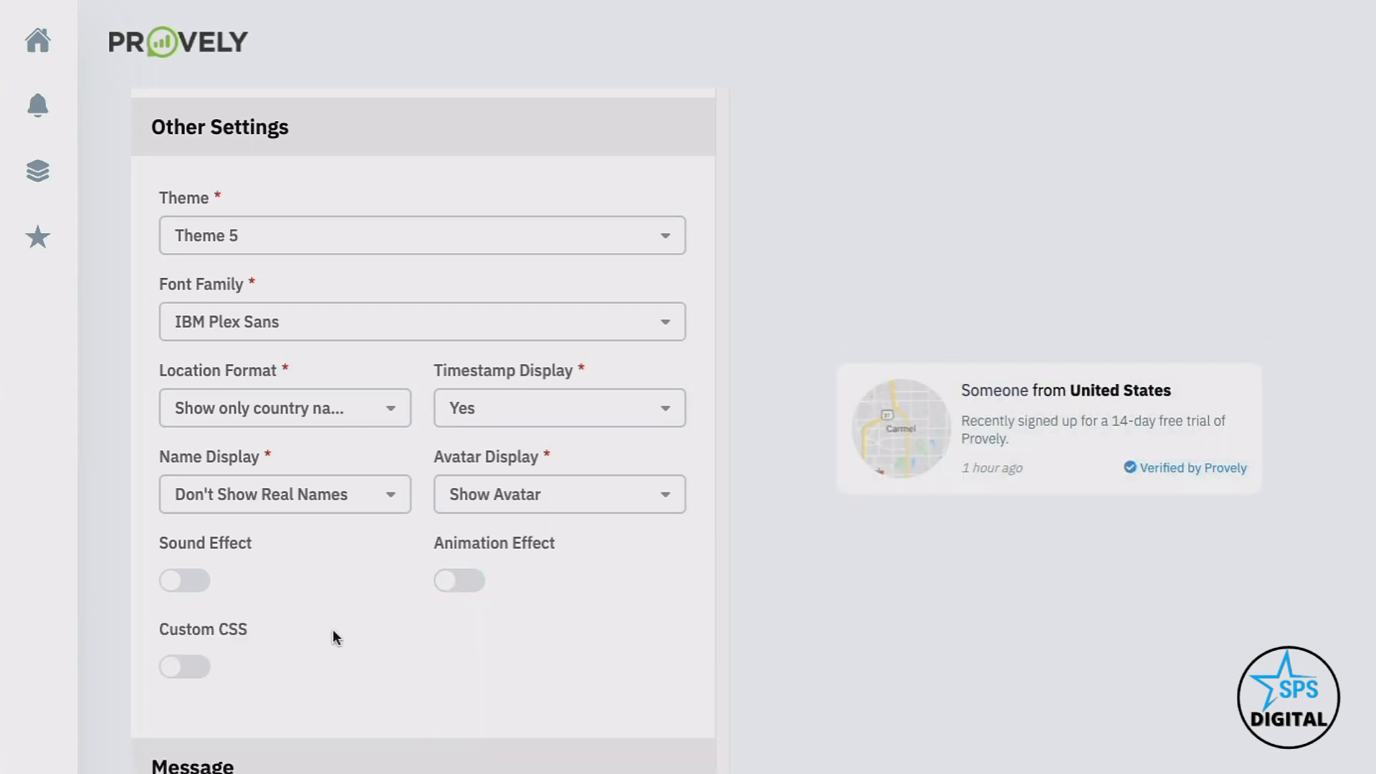
Enable Custom CSS for the notification
scroll(222, 642, "down", 1)
left_click(209, 645)
scroll(206, 642, "down", 3)
left_click(207, 636)
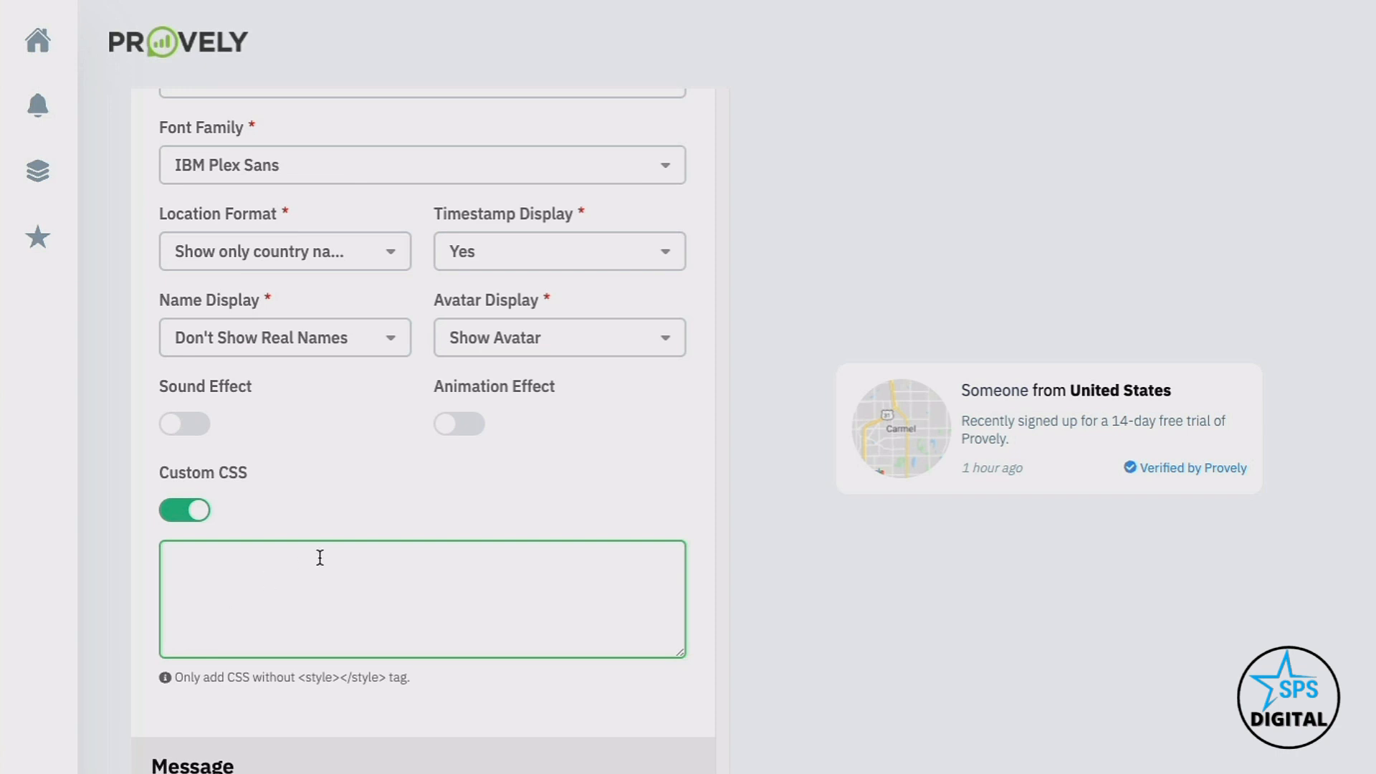
scroll(319, 558, "down", 3)
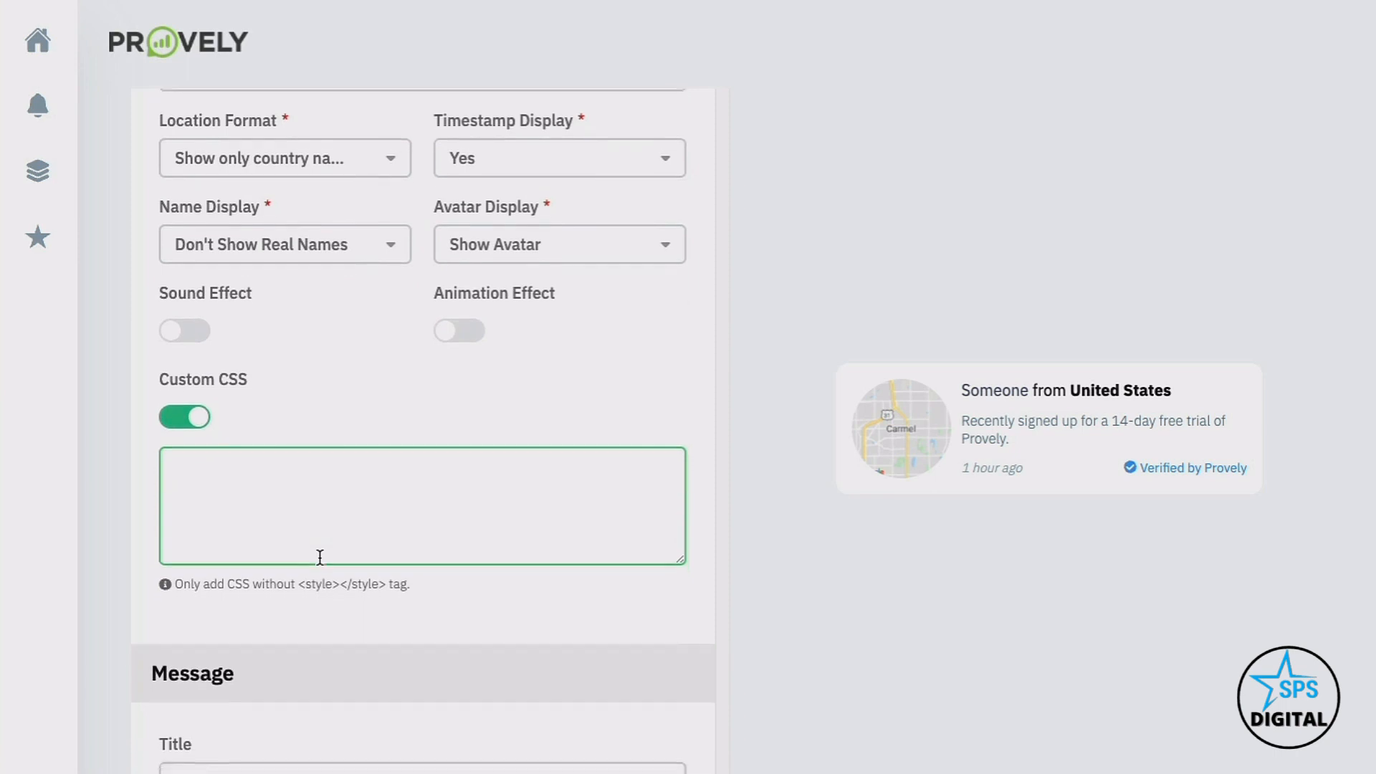
scroll(320, 558, "down", 3)
Title the notification 'Live webinar coming this THURSDAY!' with font weight 200 and smaller size
left_click(306, 409)
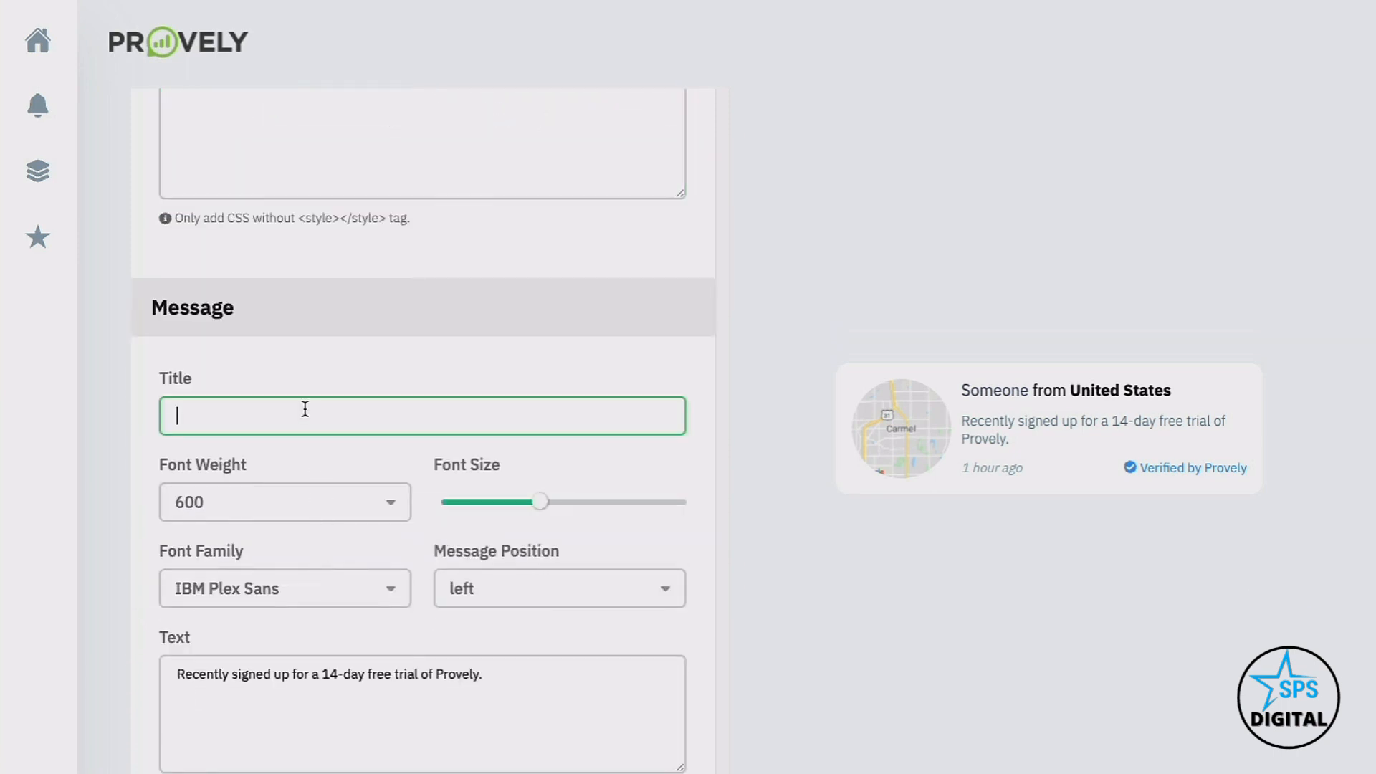
type("L")
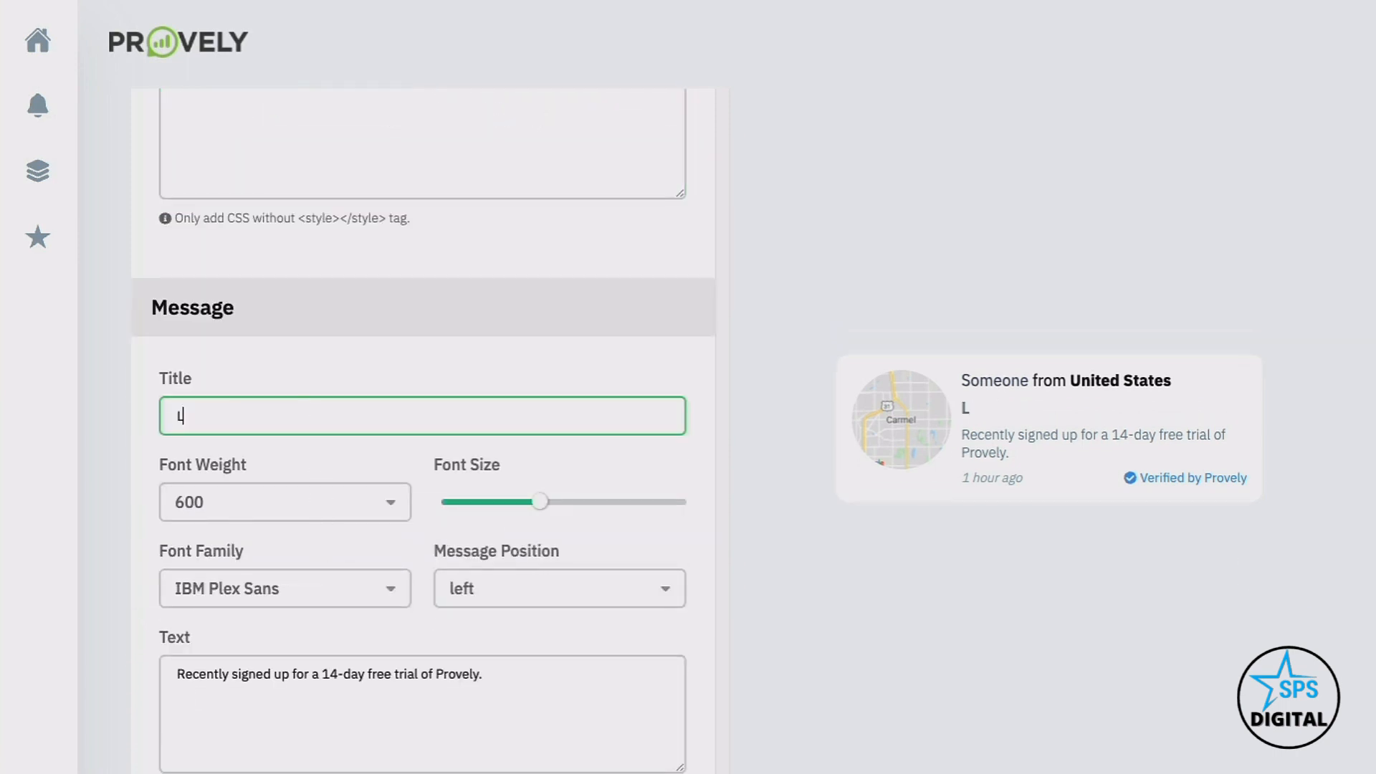
type("ive webinar comi")
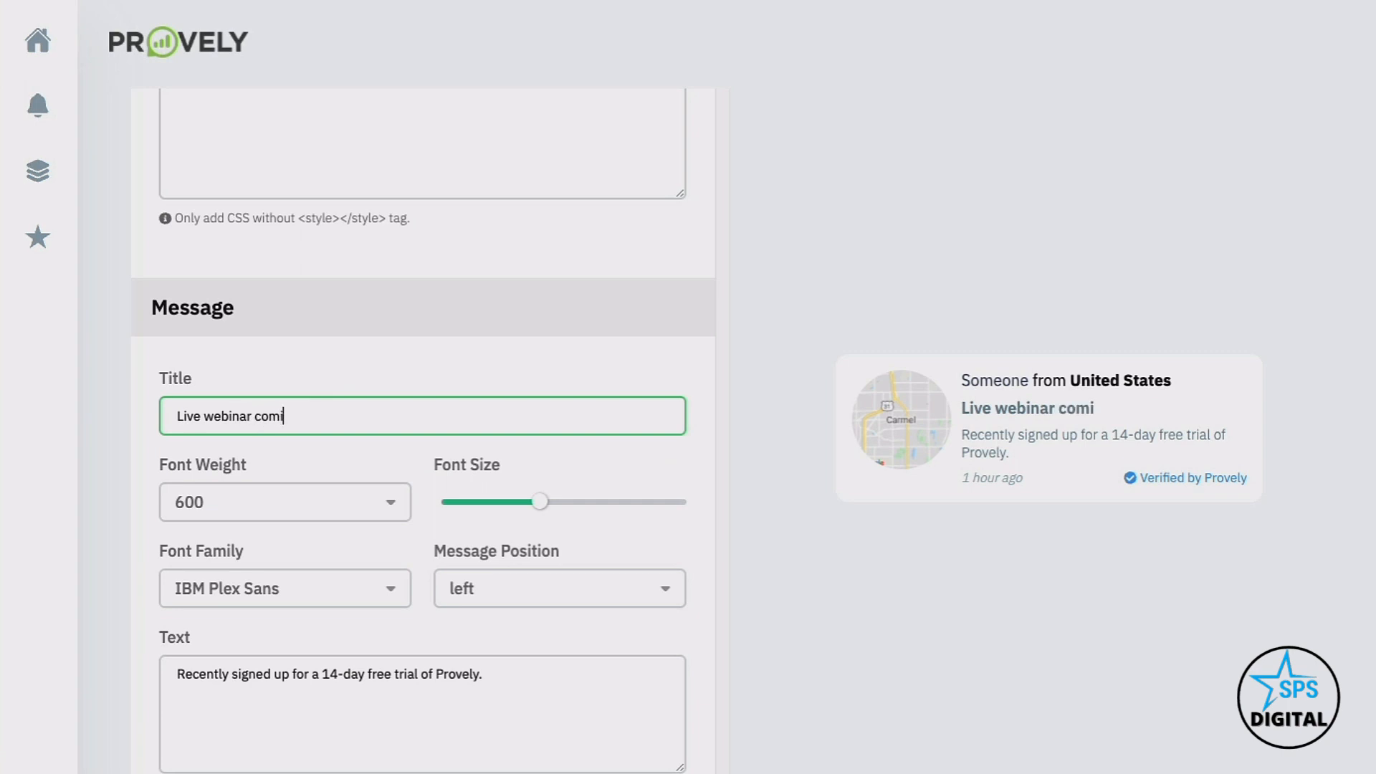
type("ng this THURSDAY!")
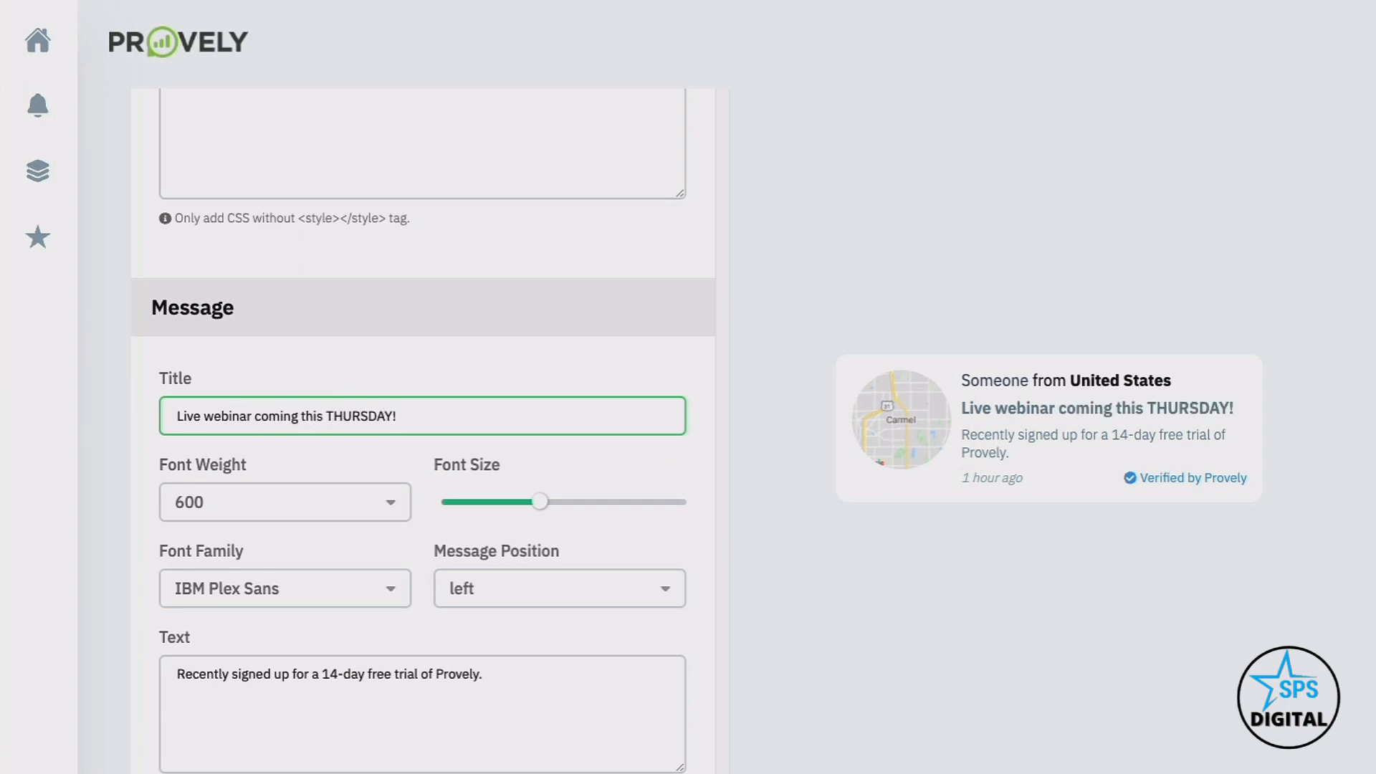
left_click(267, 501)
left_click(246, 579)
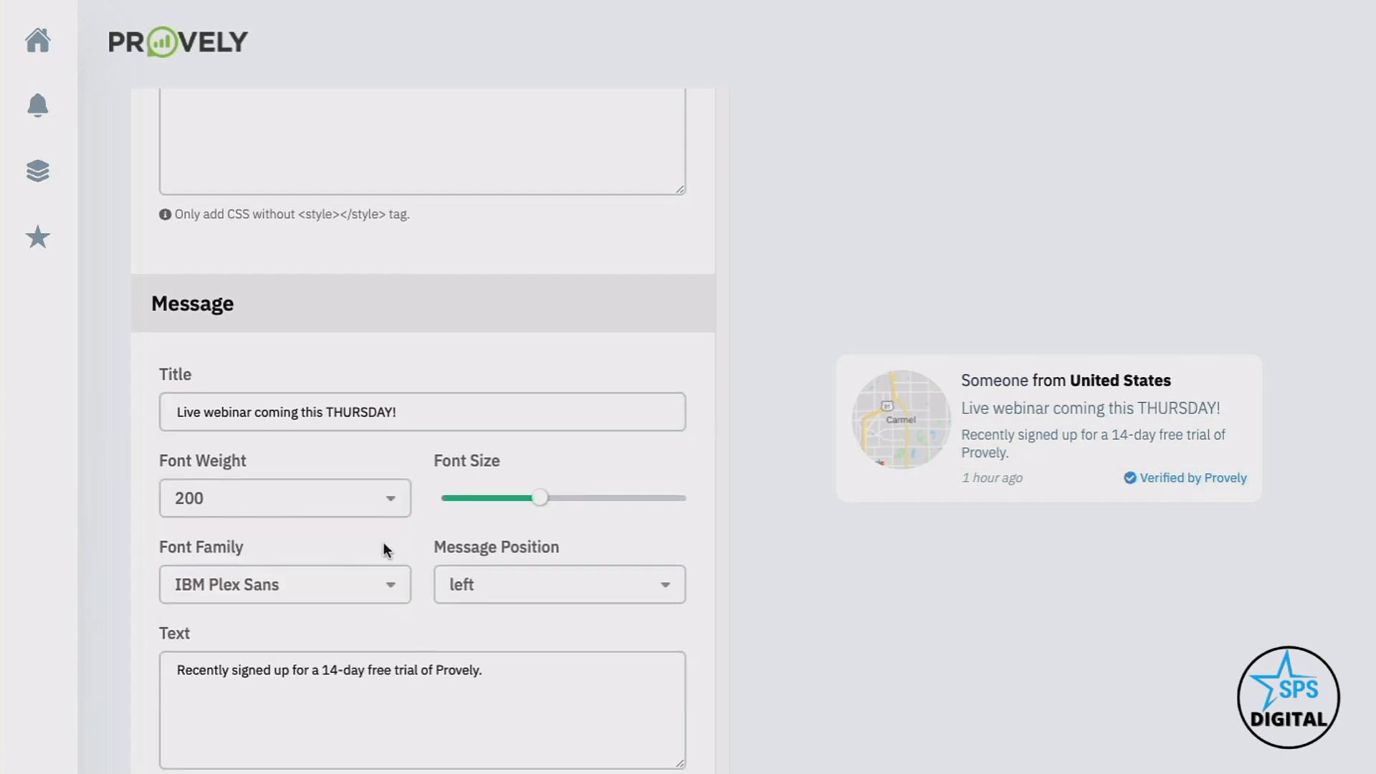
left_click_drag(540, 497, 507, 497)
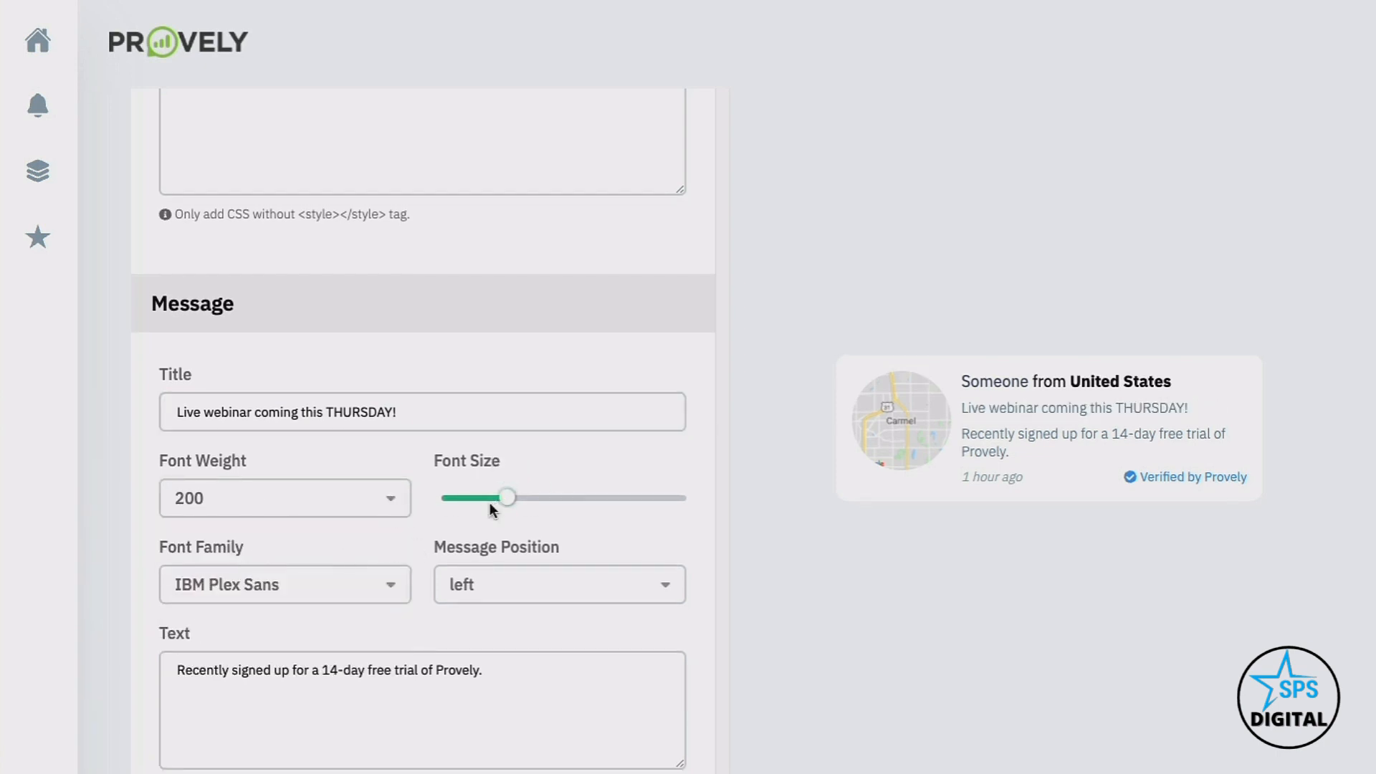
Change the message text to 'Recently signed up for the upcoming webinar.'
scroll(286, 516, "down", 2)
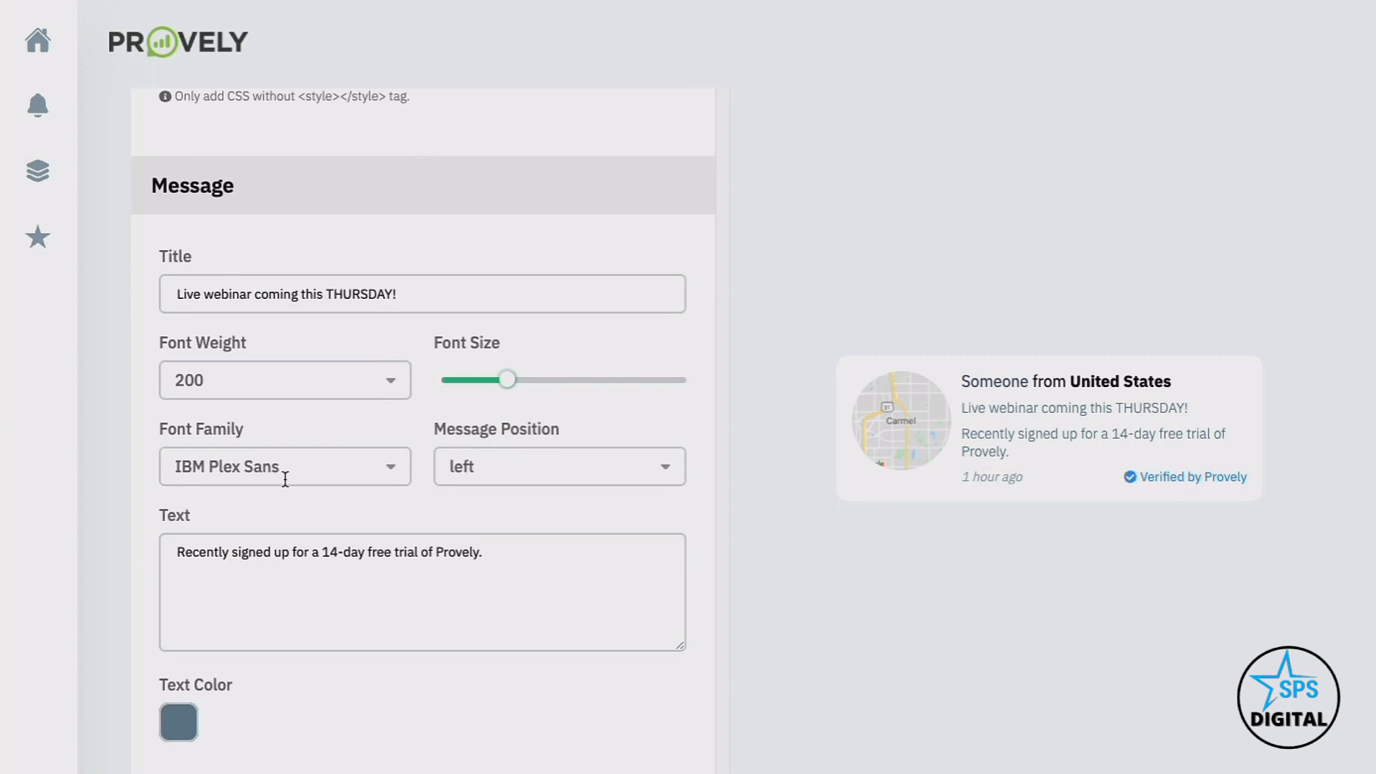
left_click(349, 563)
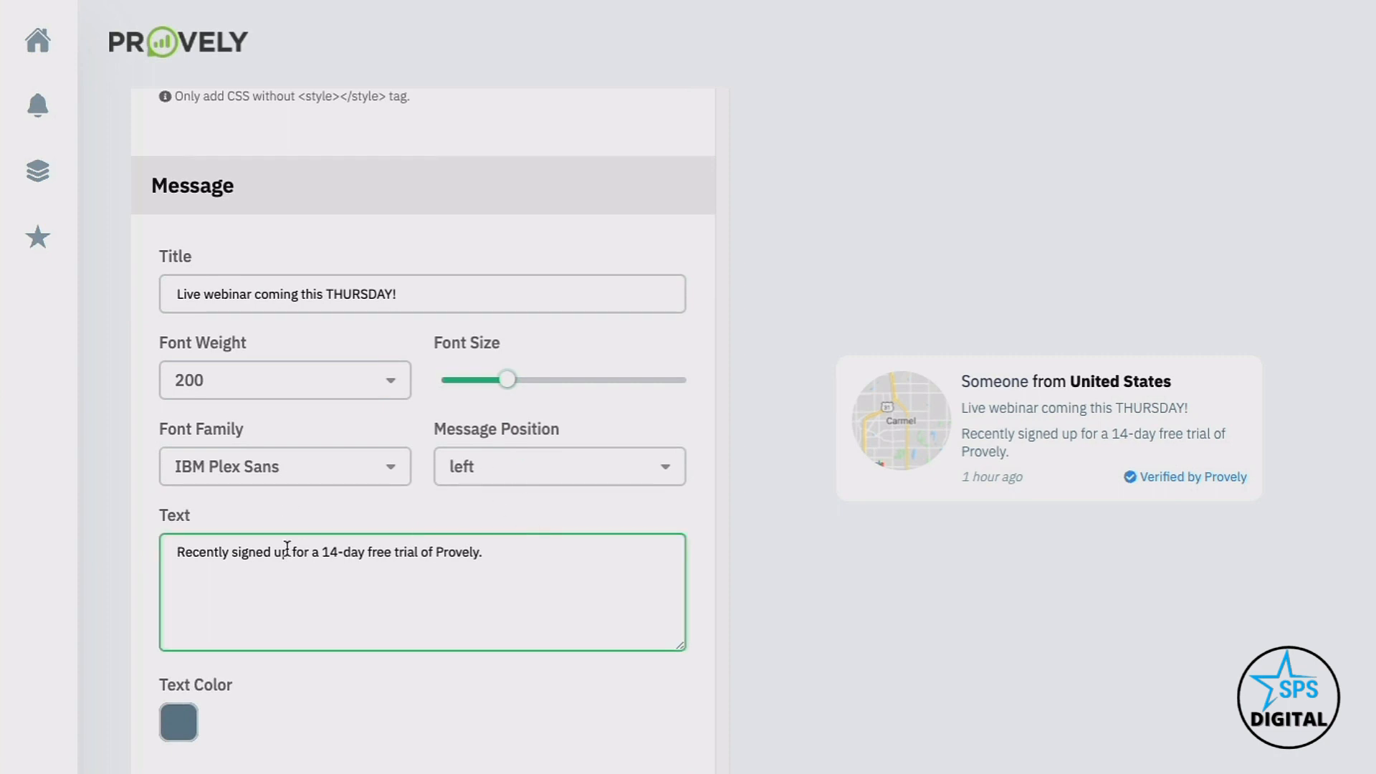
scroll(286, 548, "down", 2)
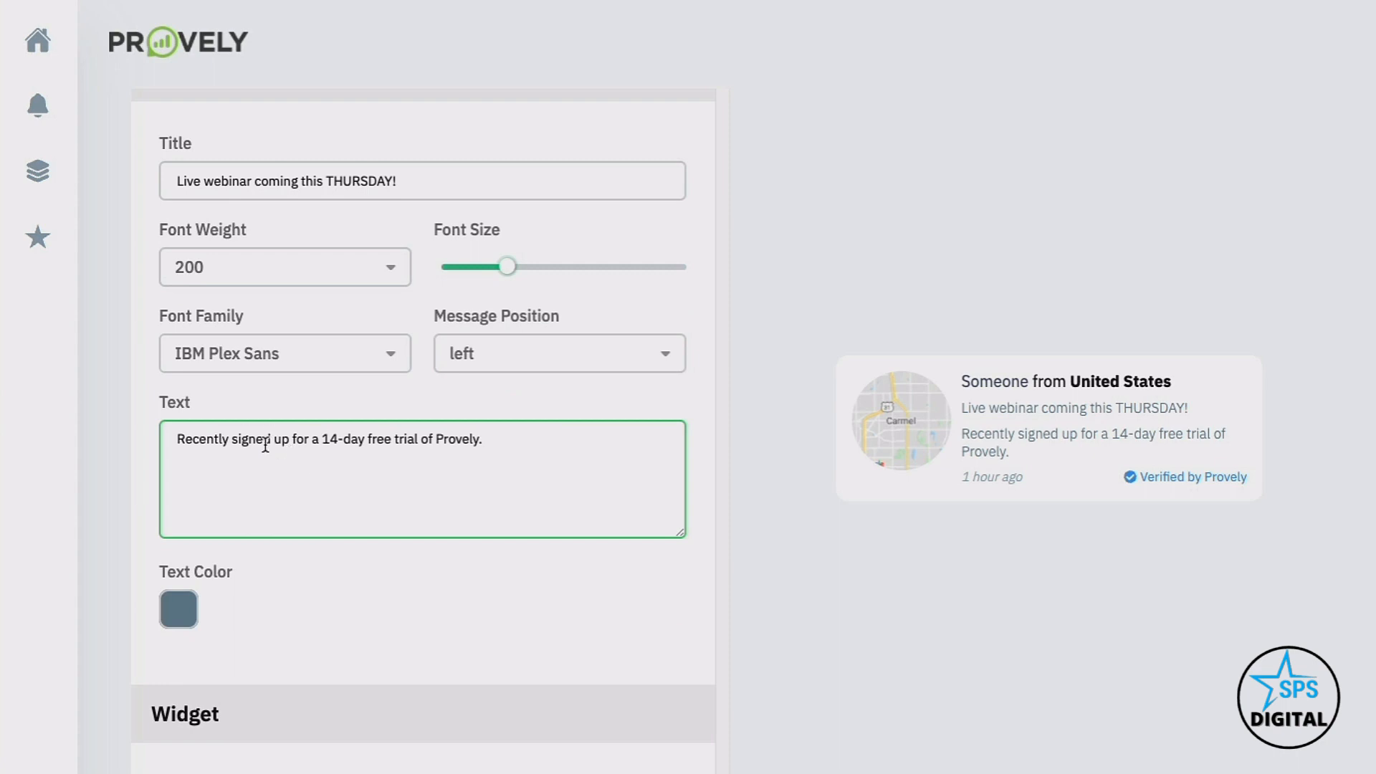
left_click_drag(485, 444, 294, 444)
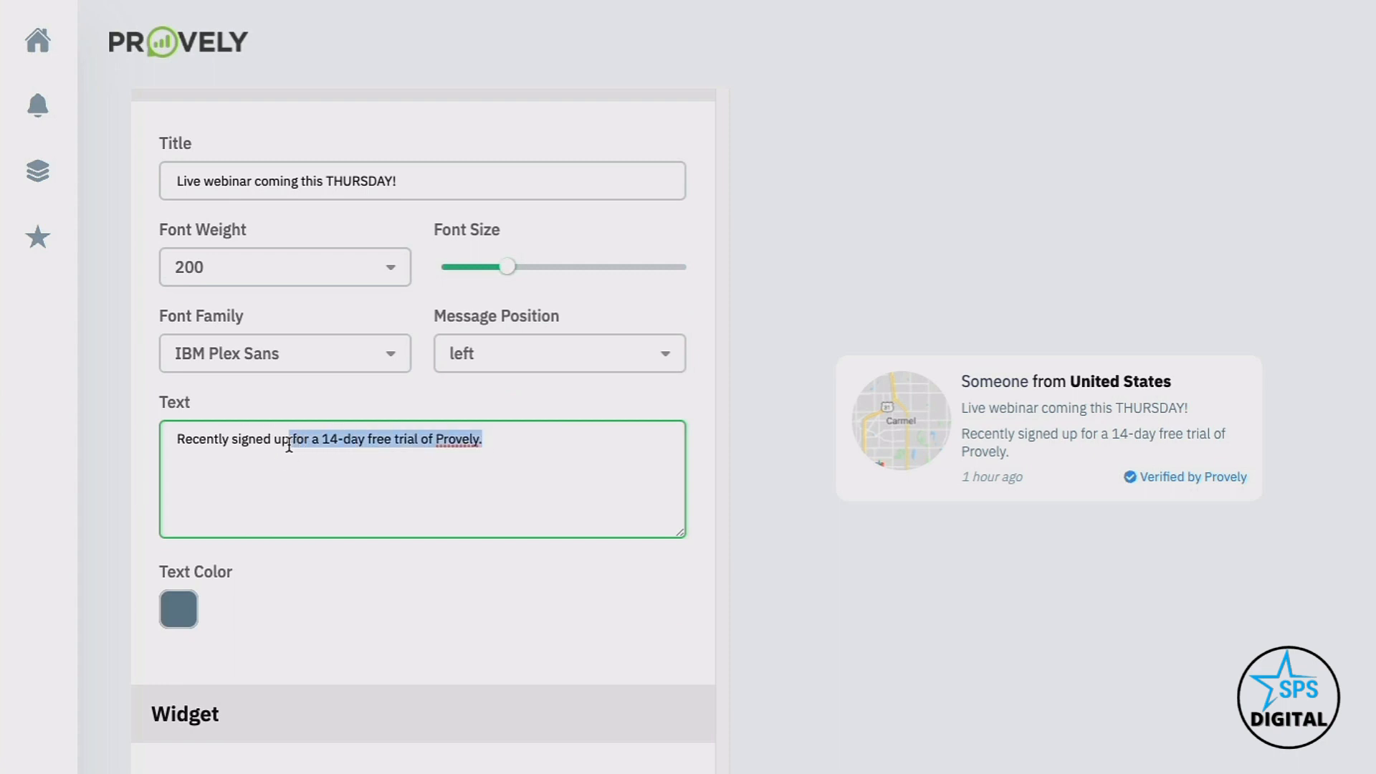
type("for the cu")
key("BackSpace")
key("BackSpace")
type("upcoming webinar.")
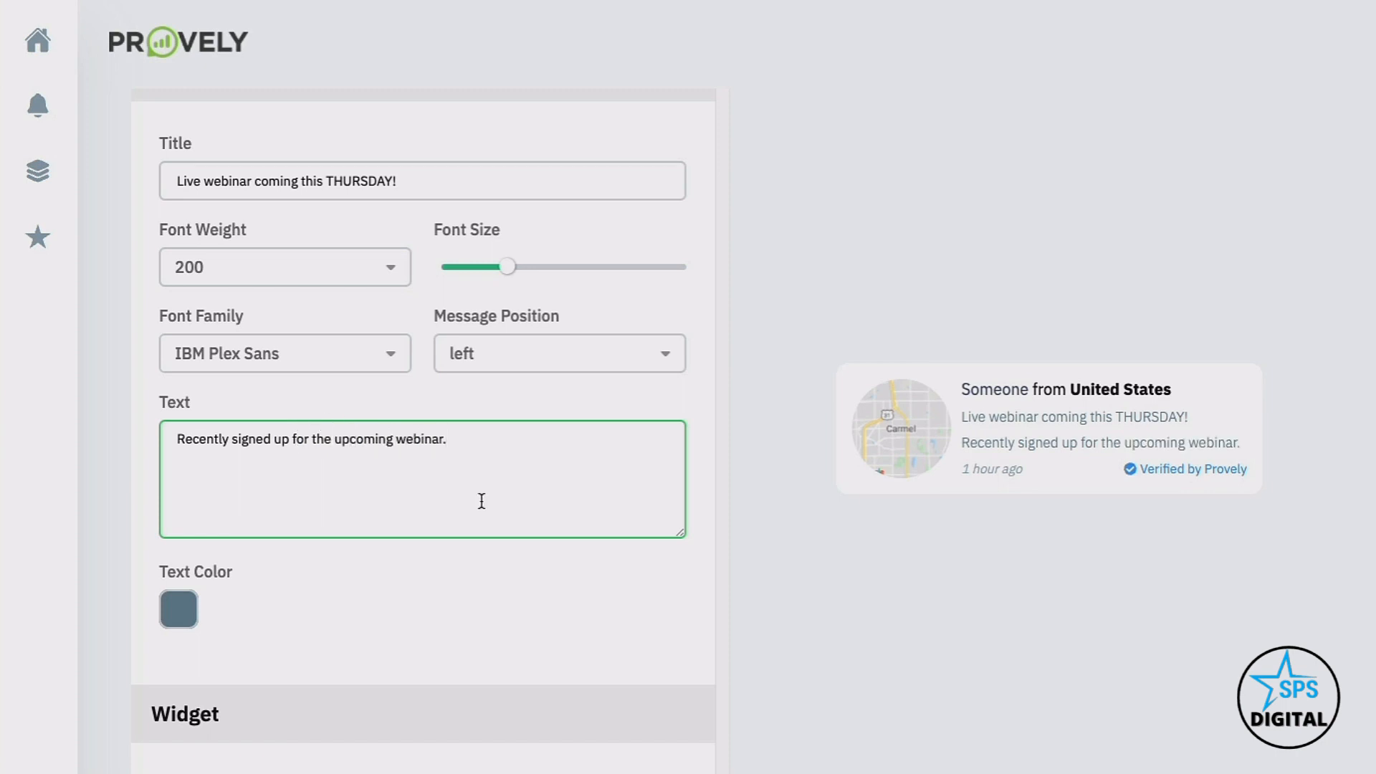
scroll(232, 524, "down", 2)
left_click(181, 472)
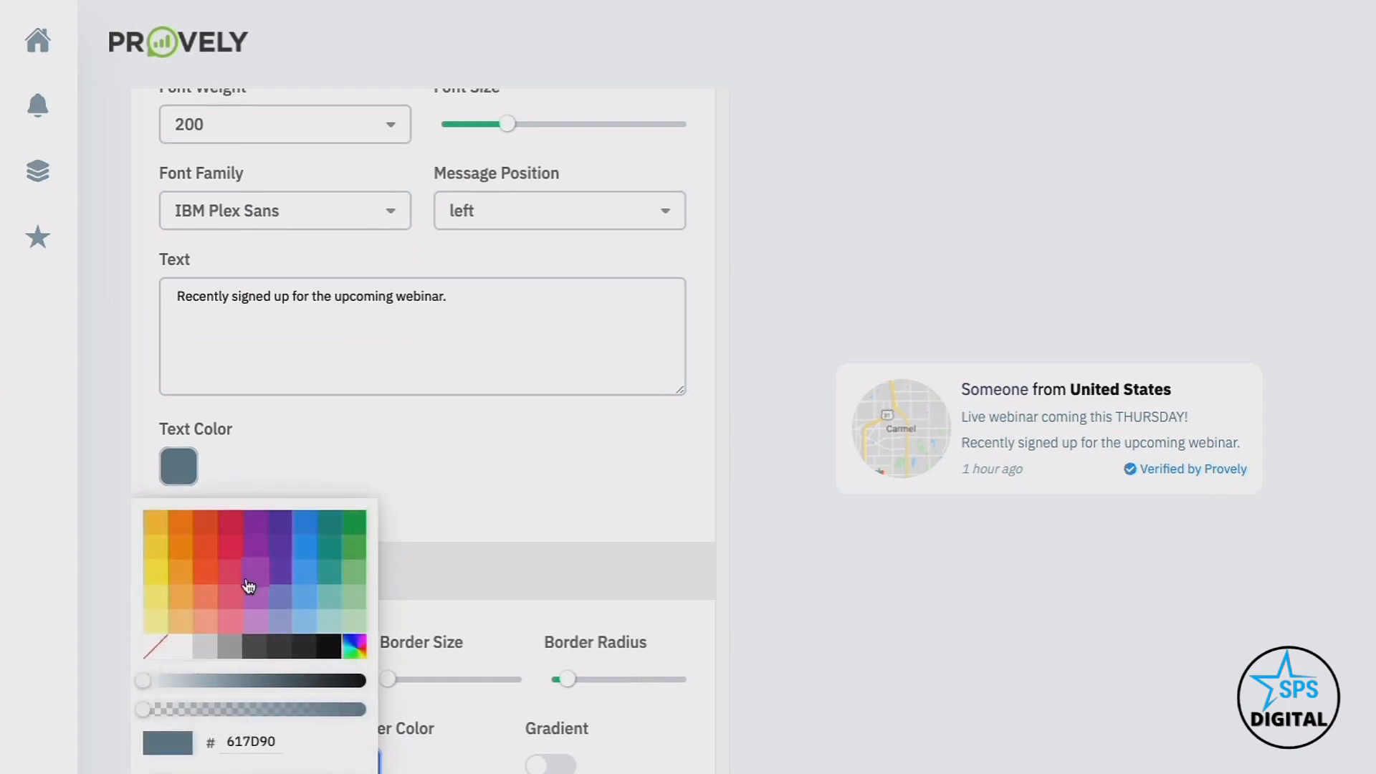
Make the message text deep purple and keep a solid border style
left_click(285, 532)
left_click(360, 444)
scroll(360, 449, "down", 4)
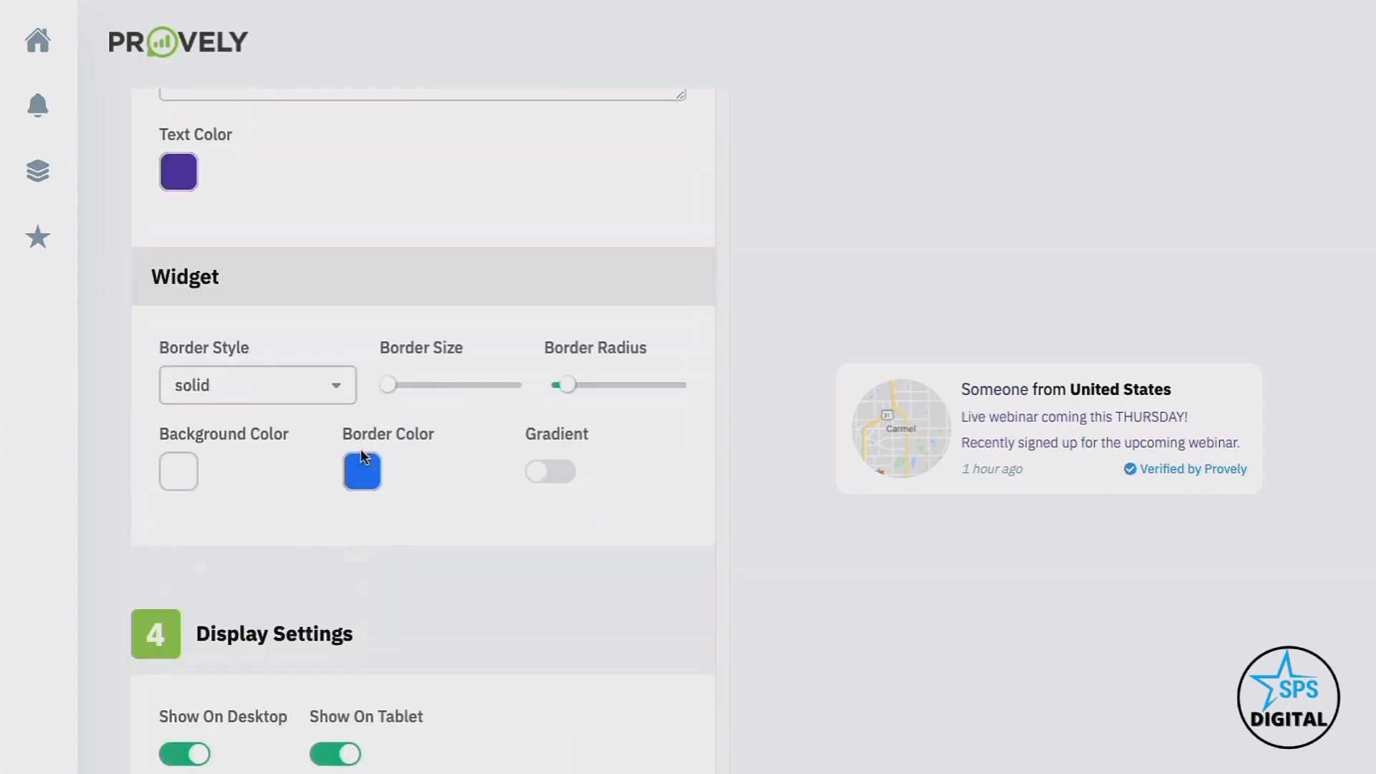
left_click(302, 400)
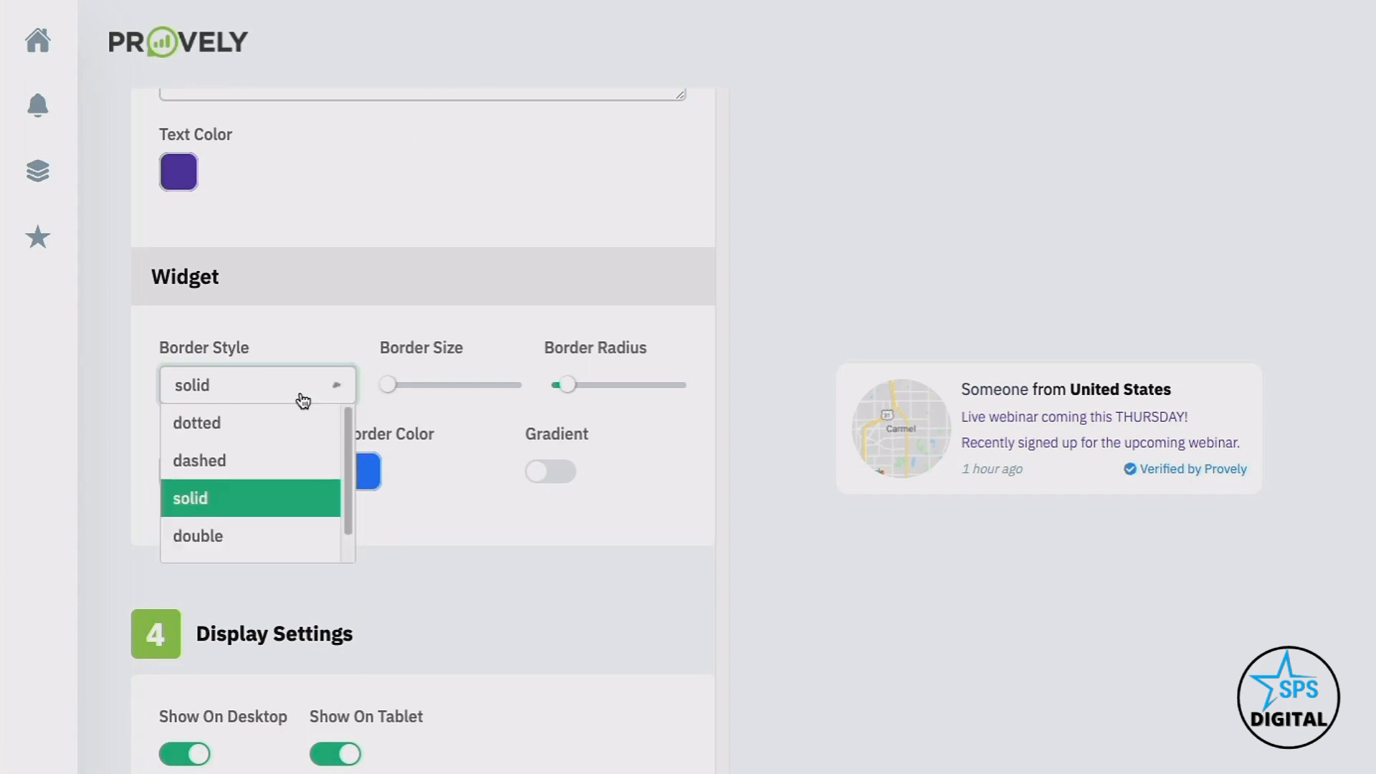
left_click(393, 390)
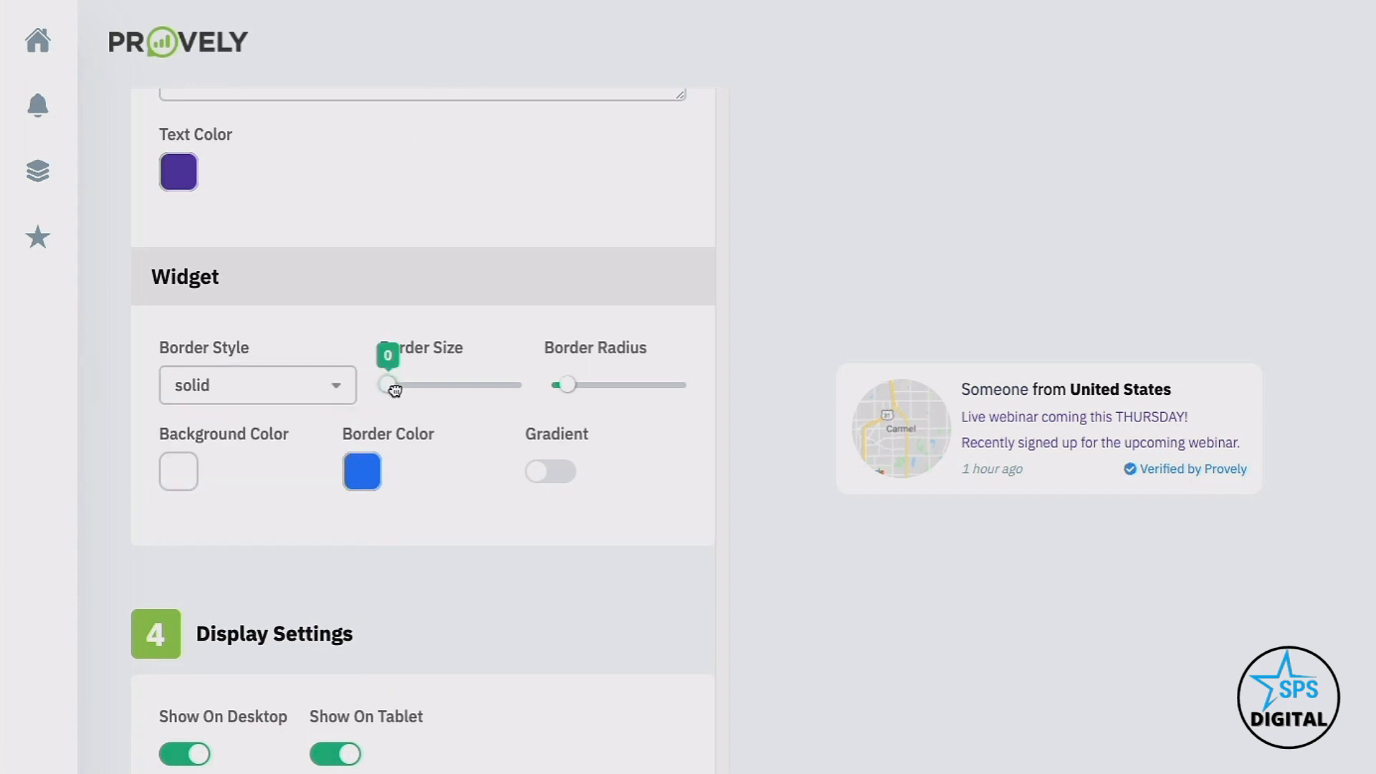
left_click_drag(391, 389, 409, 385)
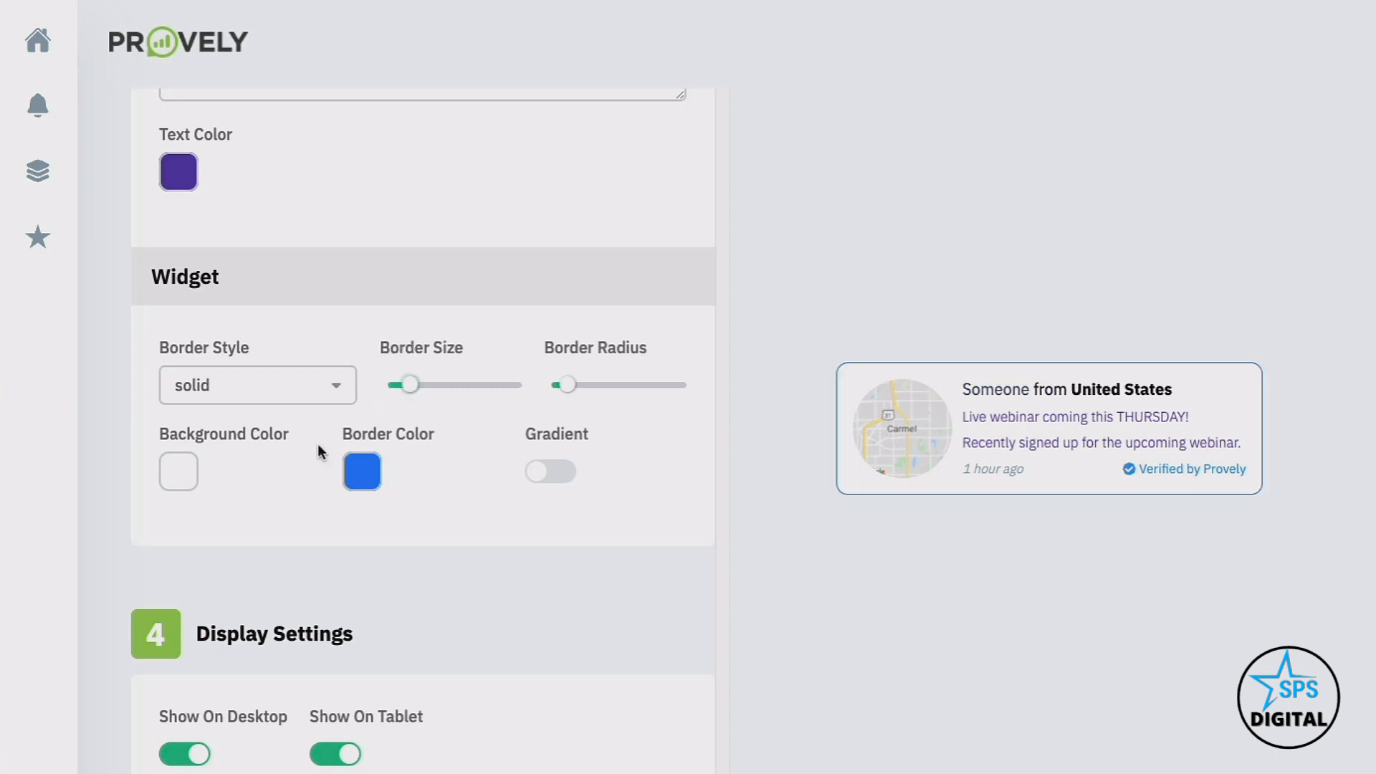
Set the border colour to orange (EEA016) with nearly square corners
left_click(364, 473)
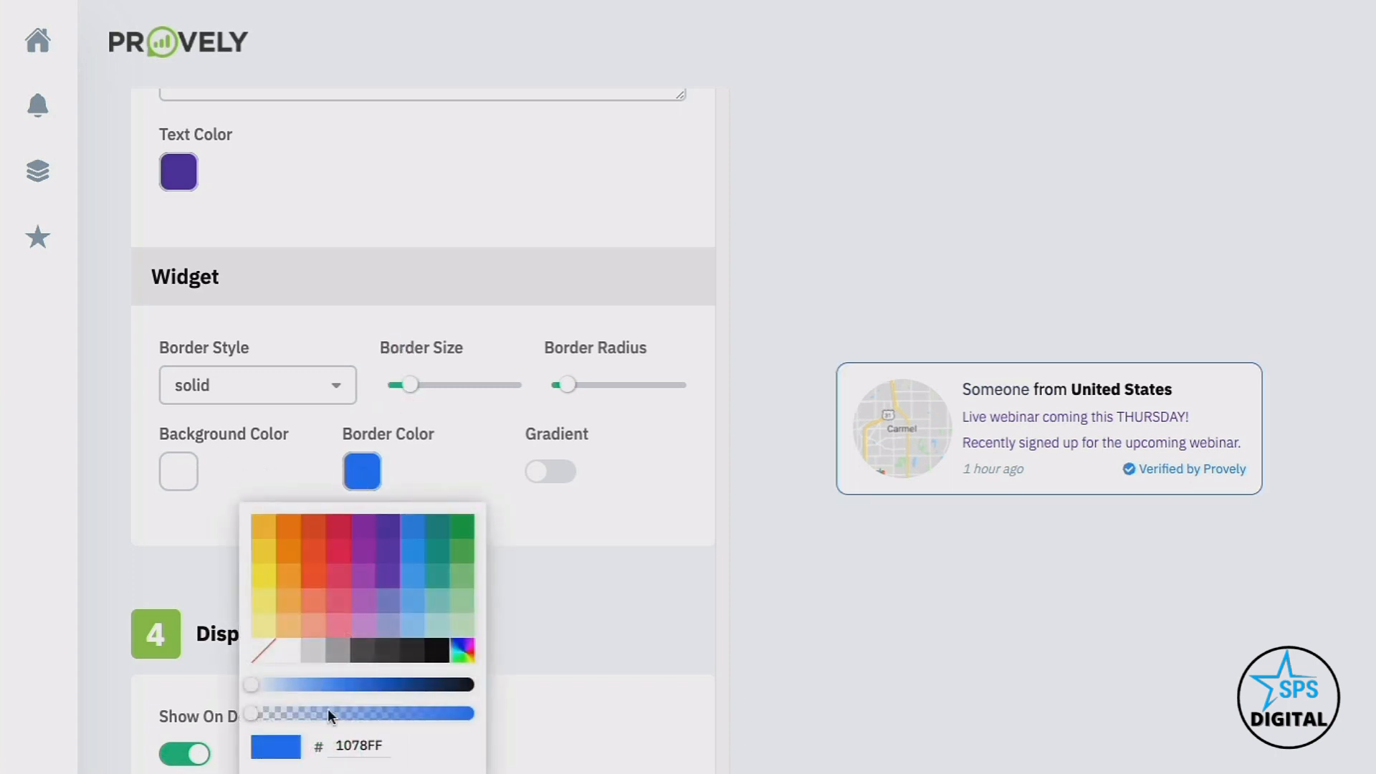
left_click(351, 772)
left_click(466, 448)
mouse_move(567, 386)
left_mouse_down()
mouse_move(636, 385)
mouse_move(559, 387)
left_mouse_up()
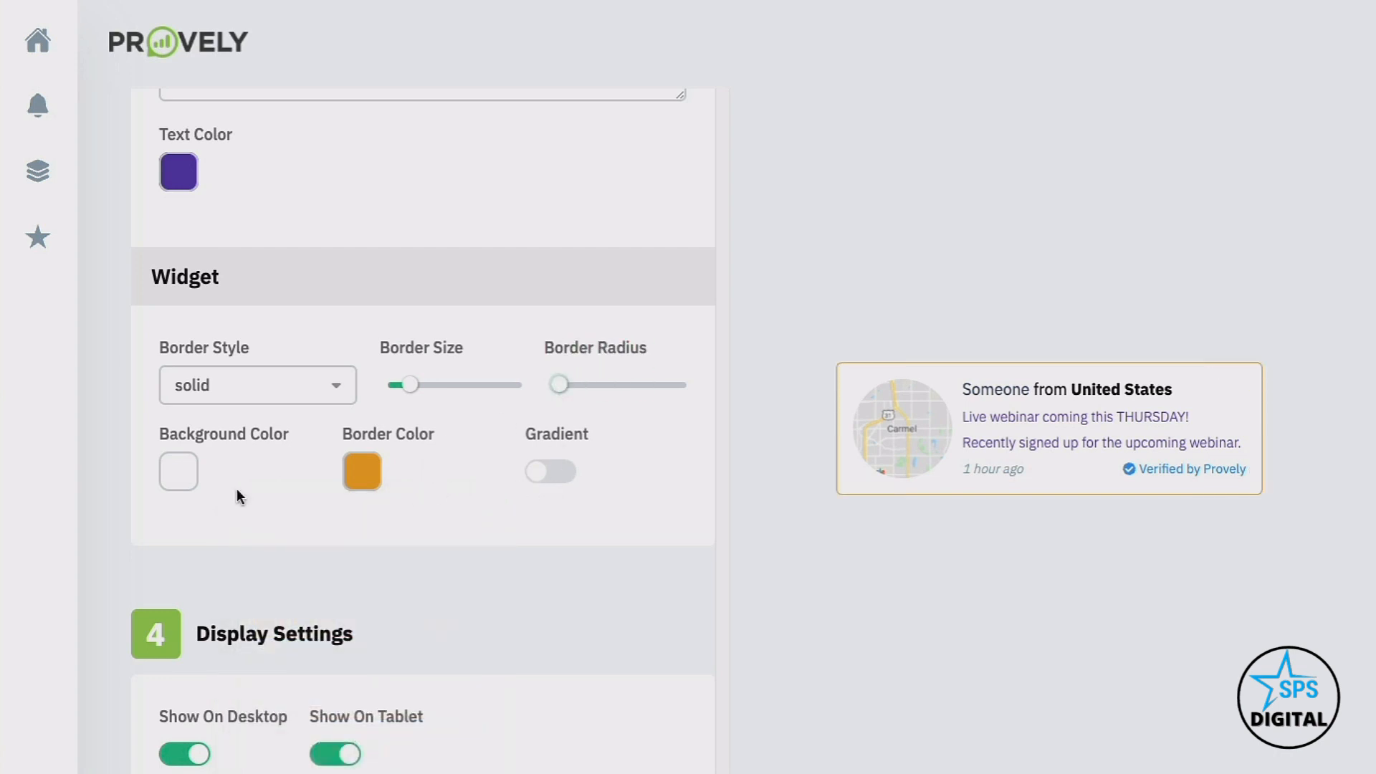
scroll(217, 485, "down", 1)
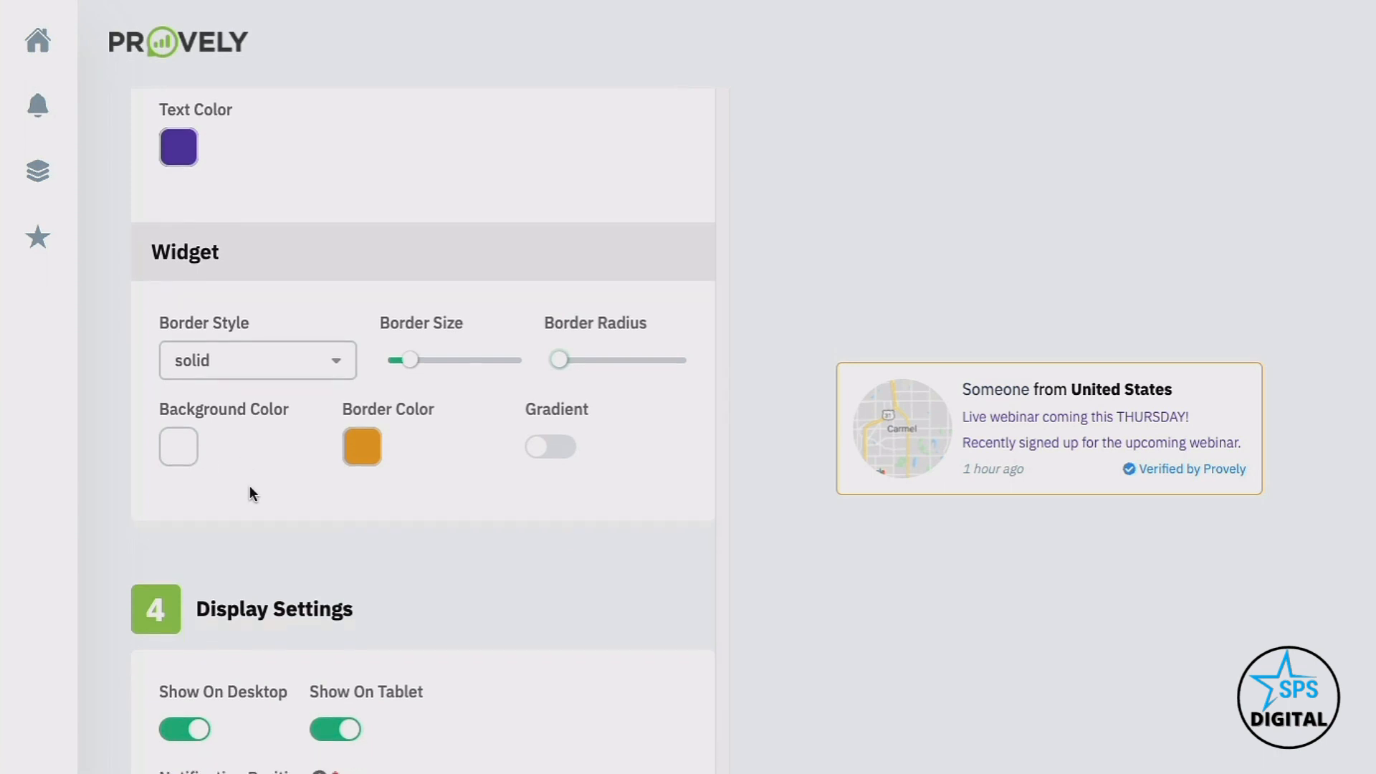
scroll(551, 433, "down", 4)
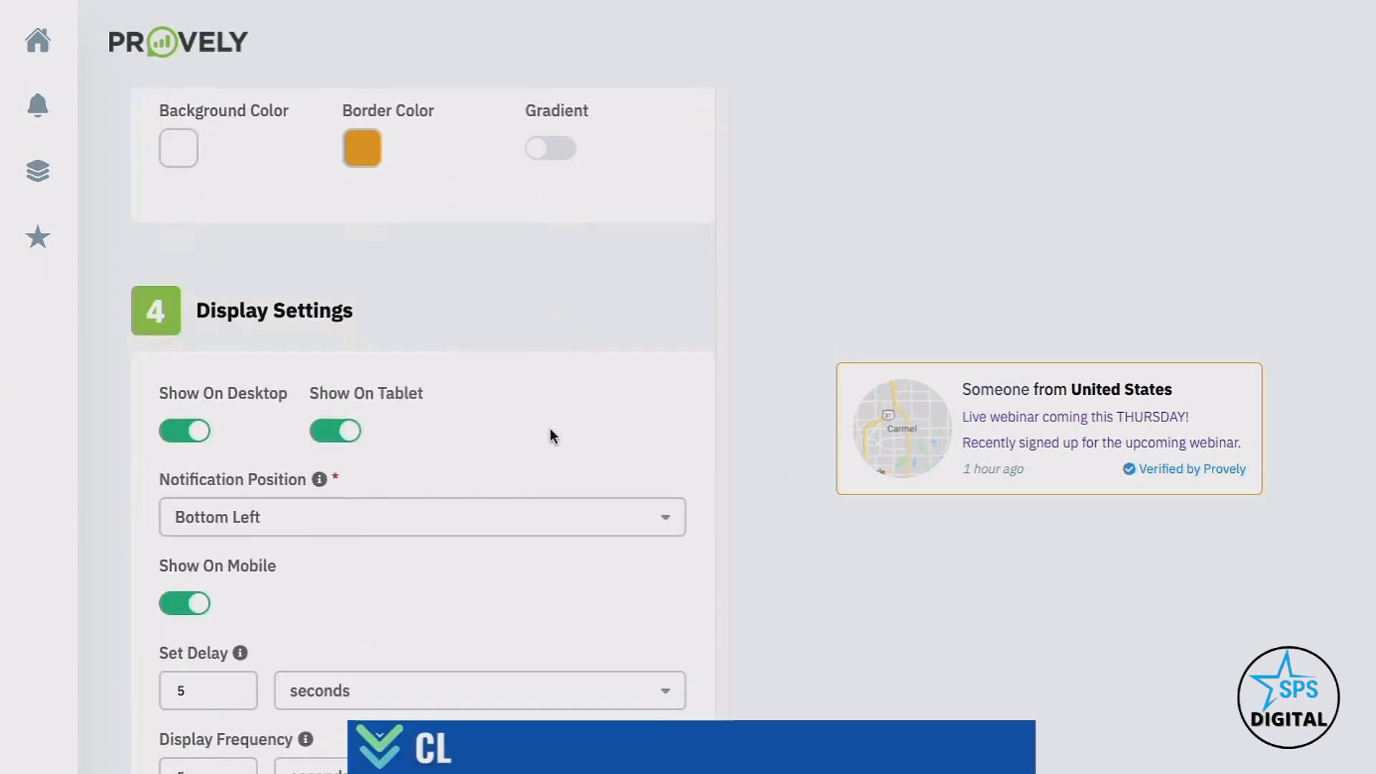
scroll(515, 438, "down", 1)
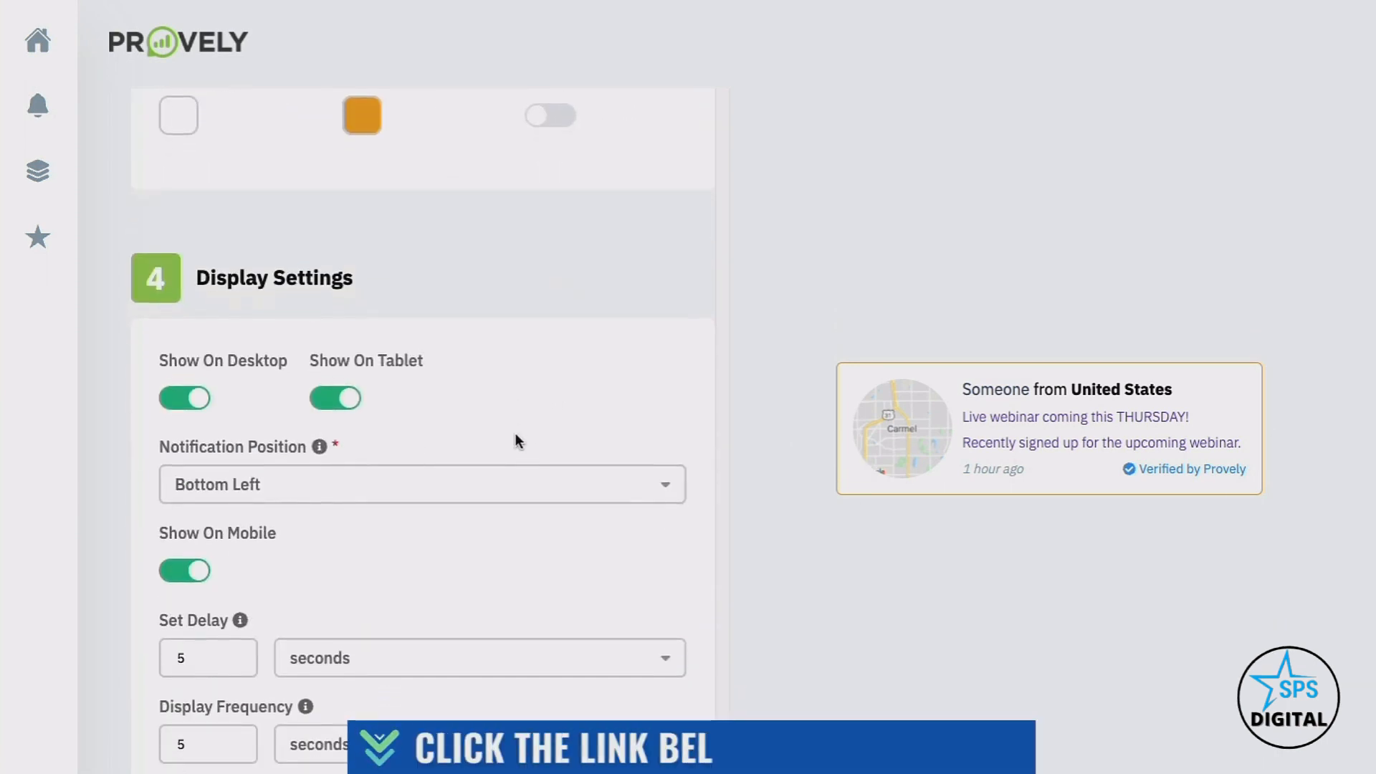
scroll(255, 399, "down", 3)
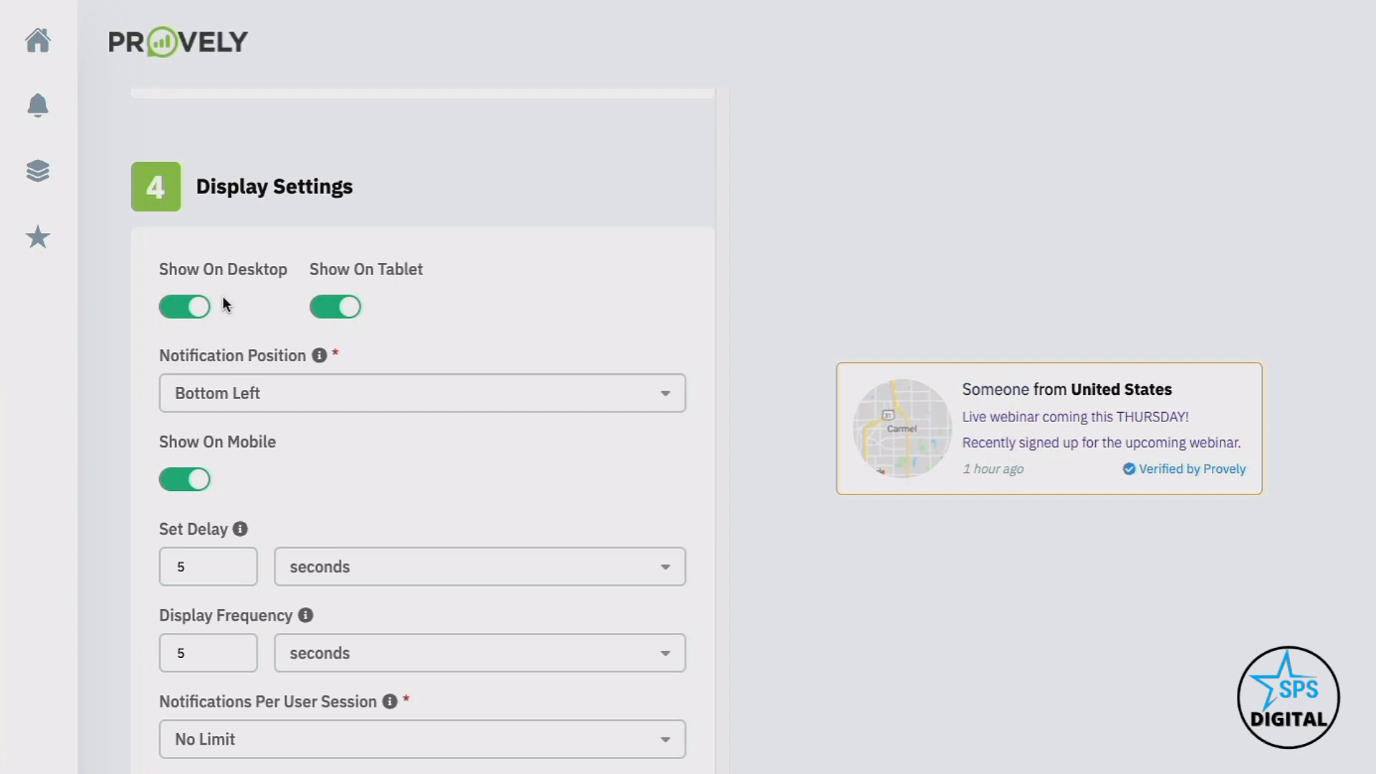
left_click(320, 395)
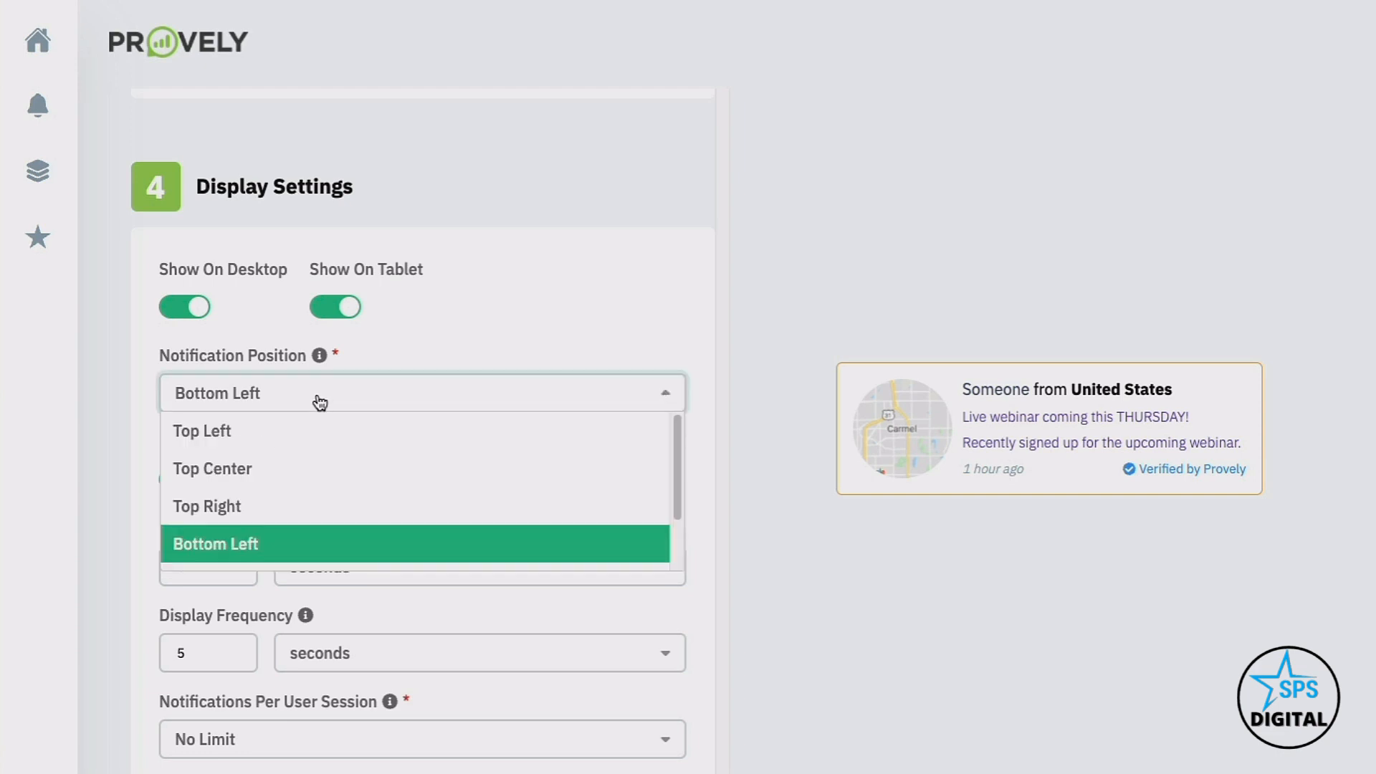
left_click(476, 329)
scroll(440, 406, "down", 4)
left_click(230, 313)
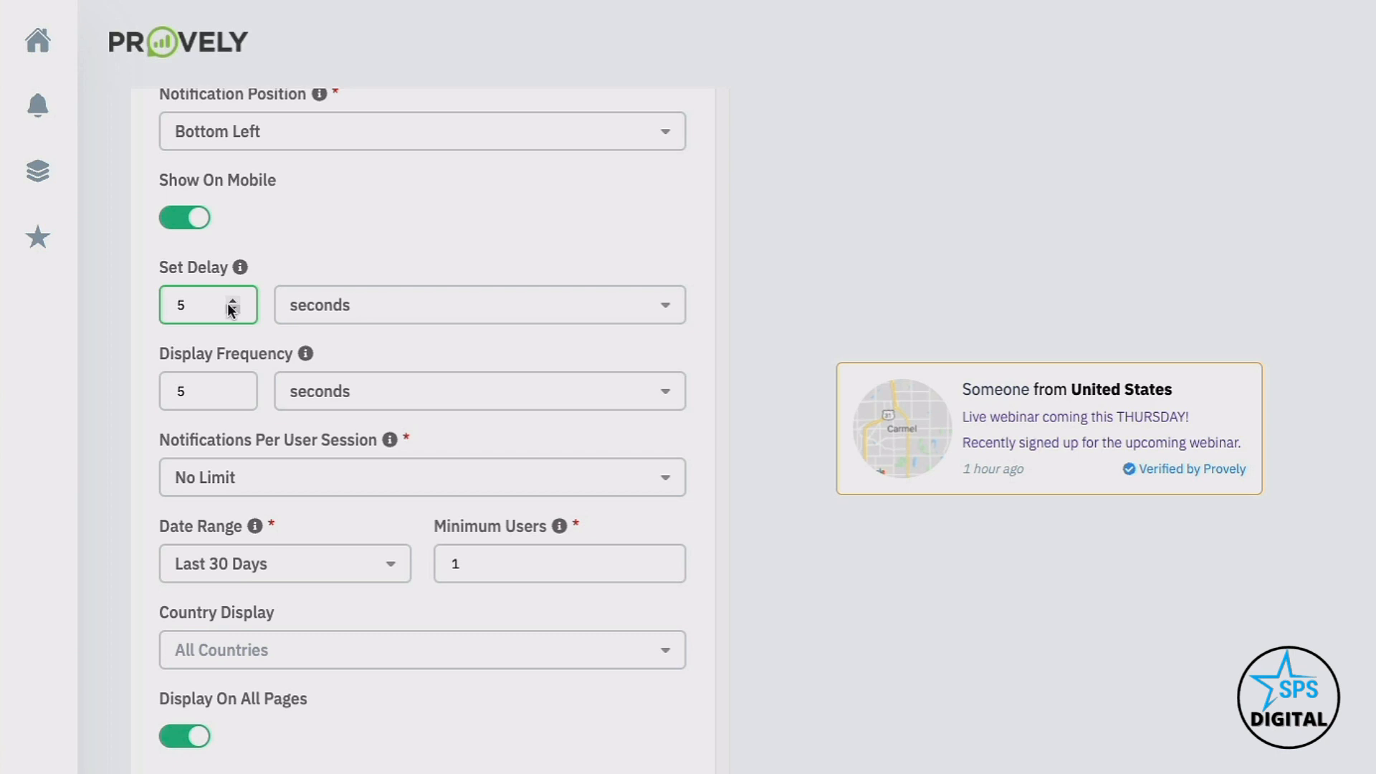
scroll(226, 307, "down", 1)
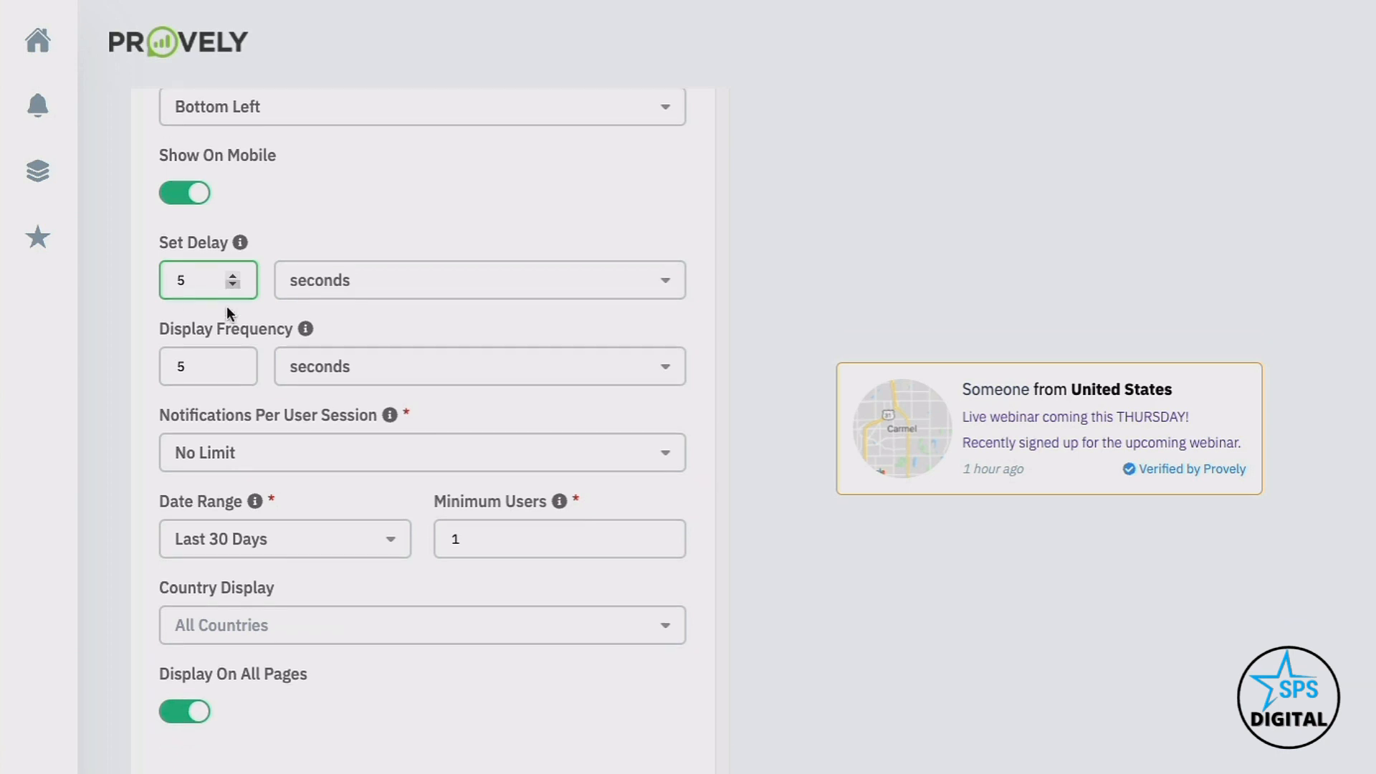
scroll(225, 320, "down", 2)
scroll(224, 316, "up", 1)
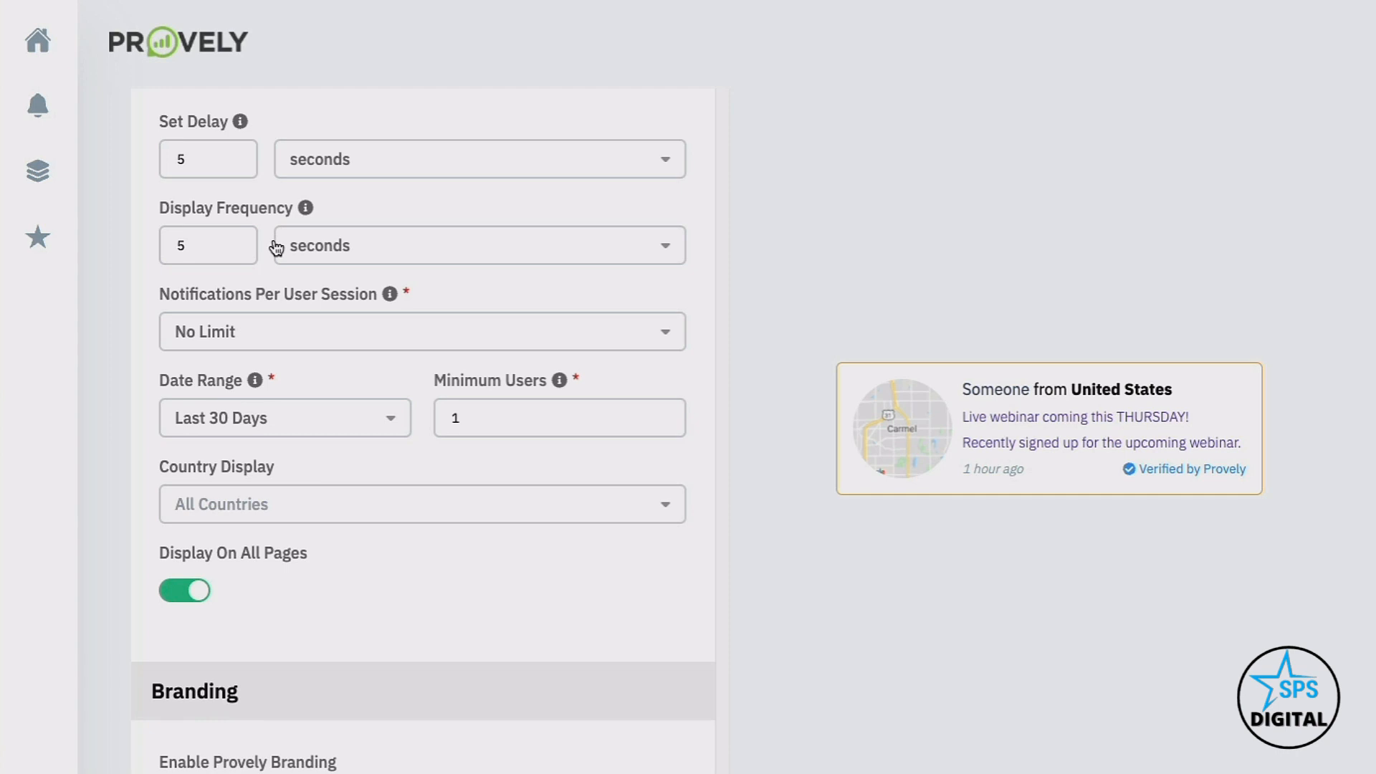
scroll(264, 278, "down", 2)
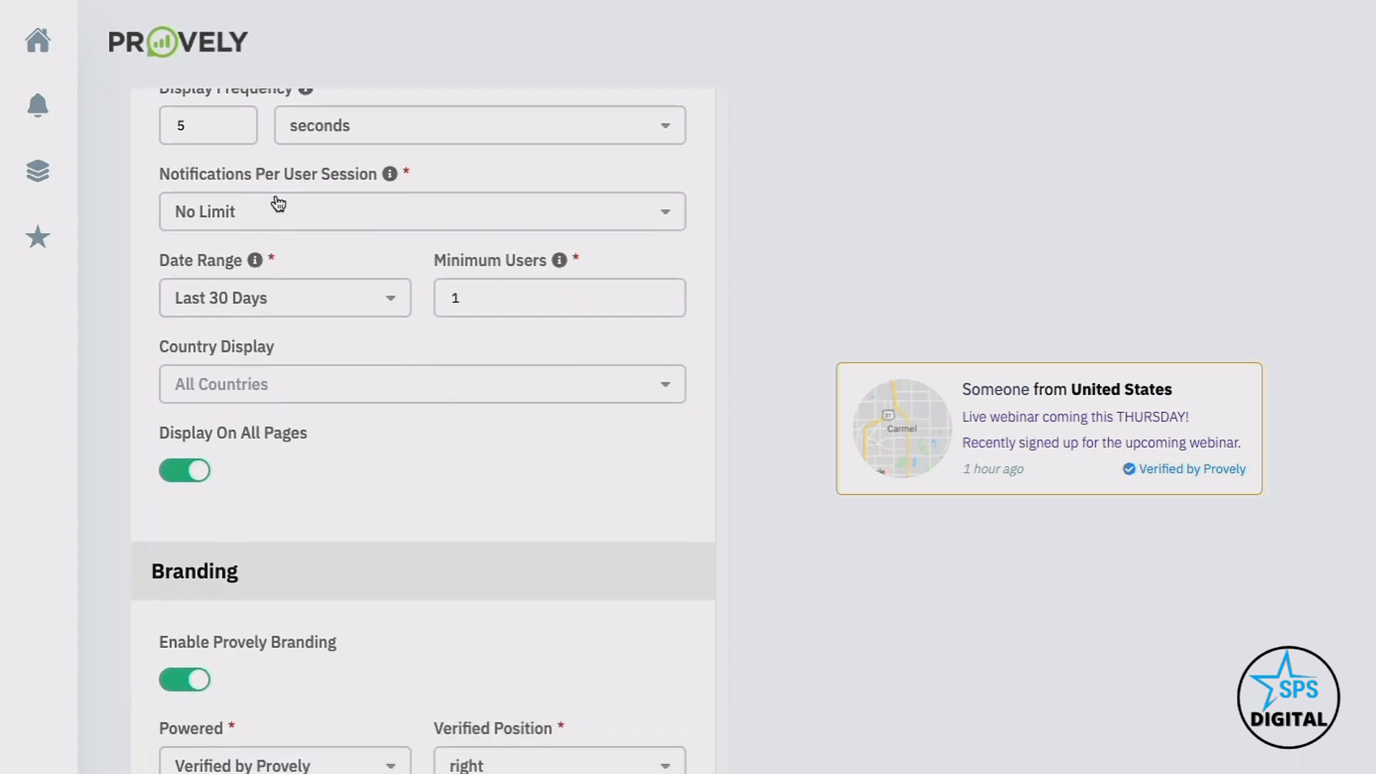
left_click(323, 209)
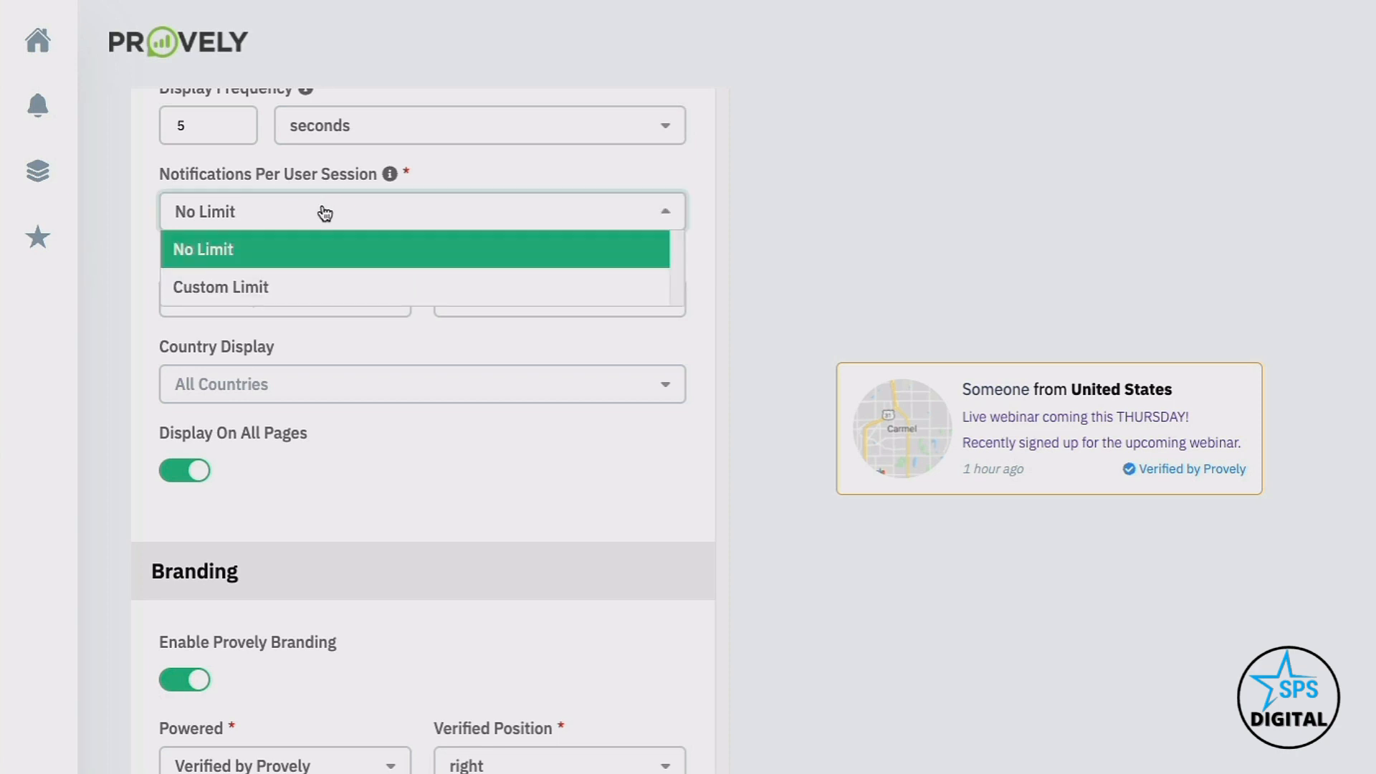
left_click(432, 174)
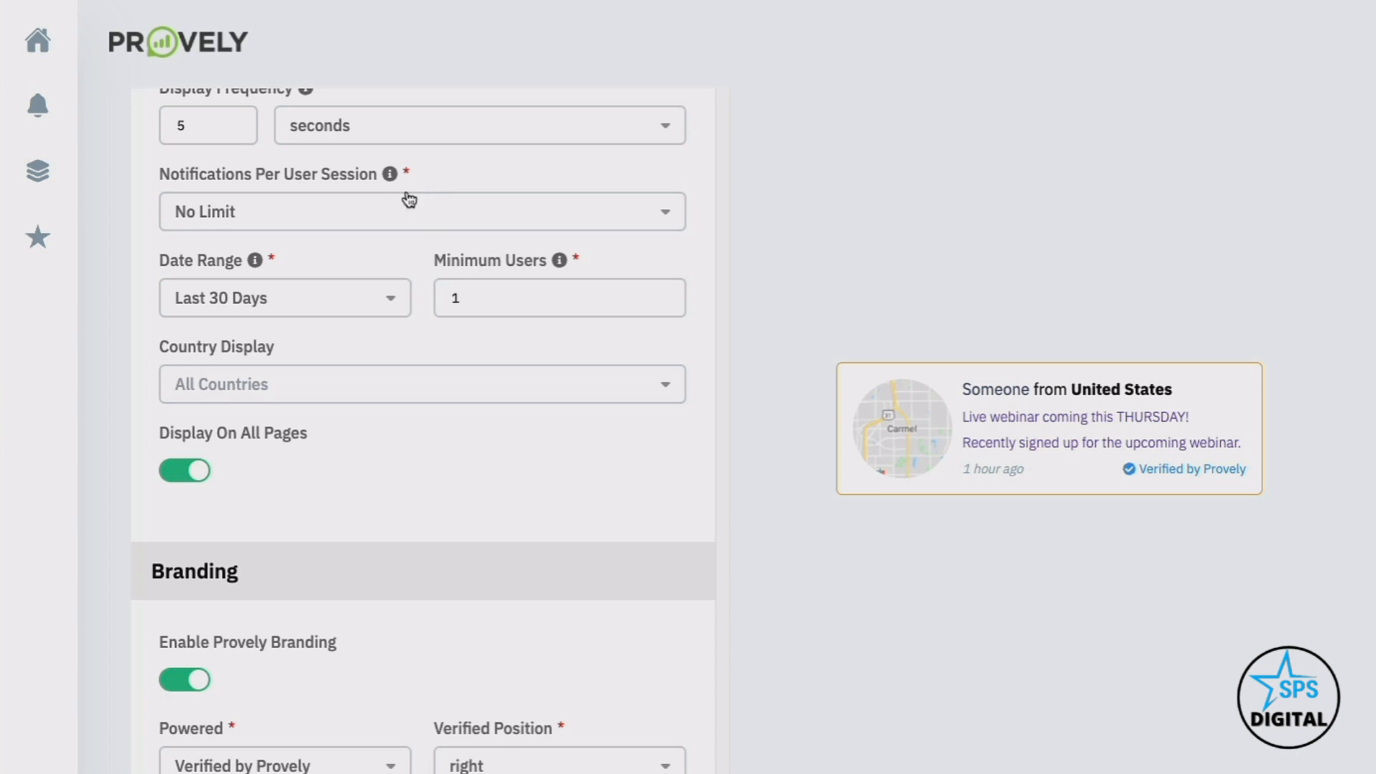
scroll(346, 294, "down", 1)
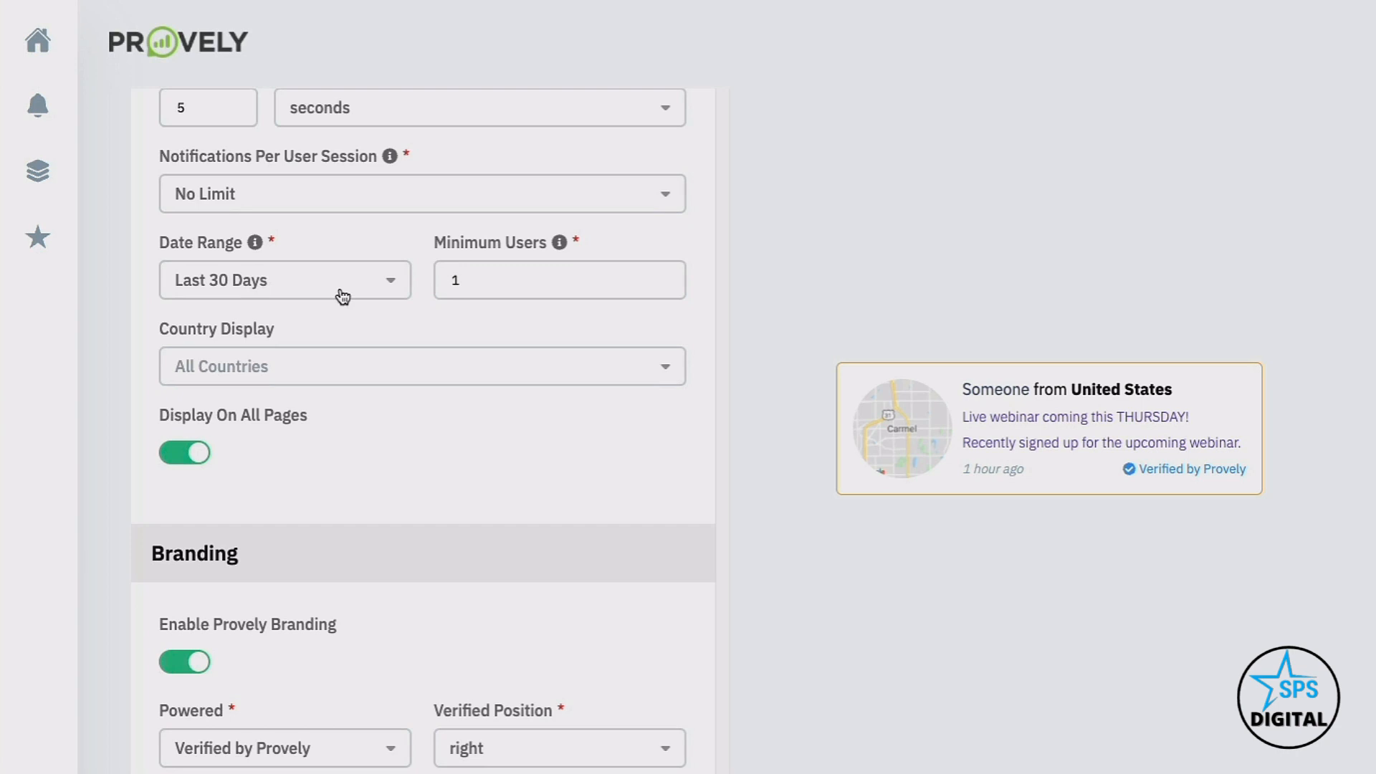
left_click(344, 297)
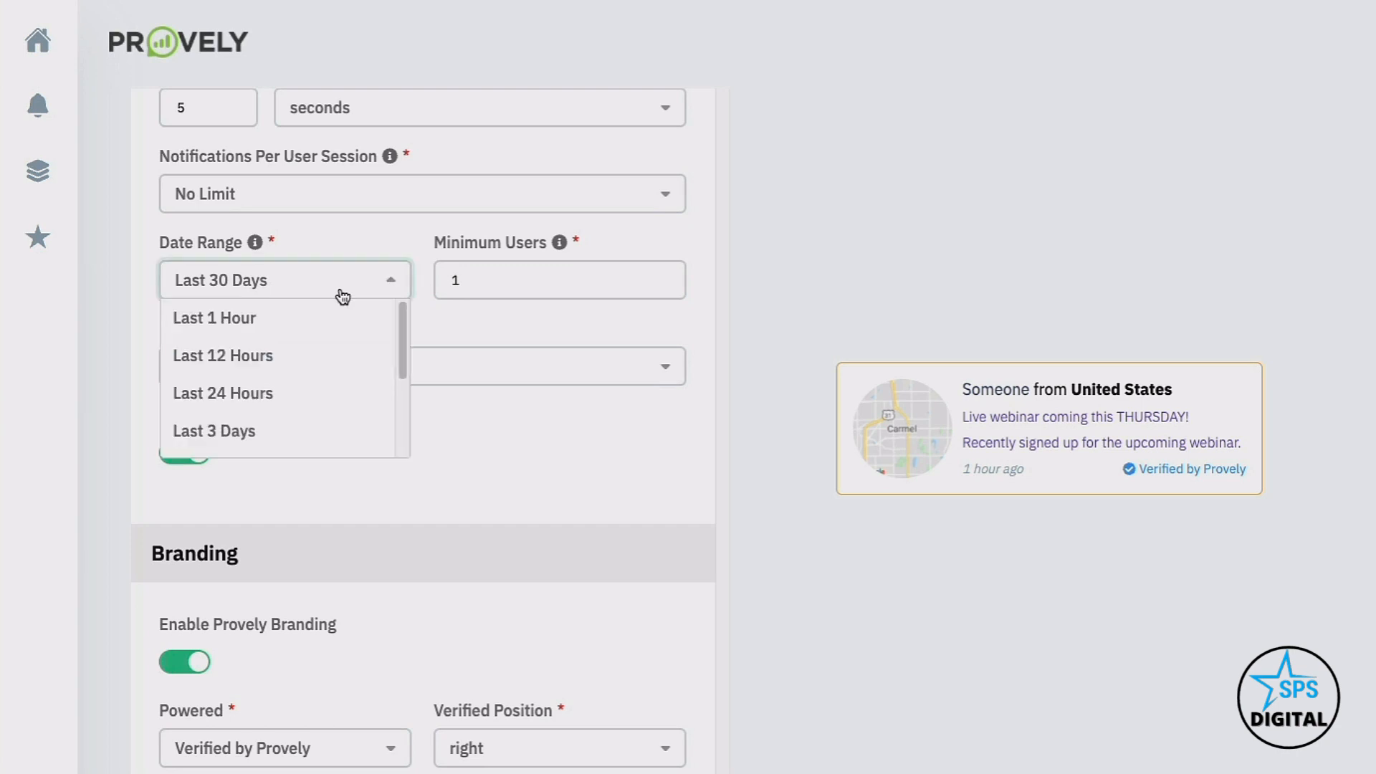
left_click(369, 233)
left_click(454, 269)
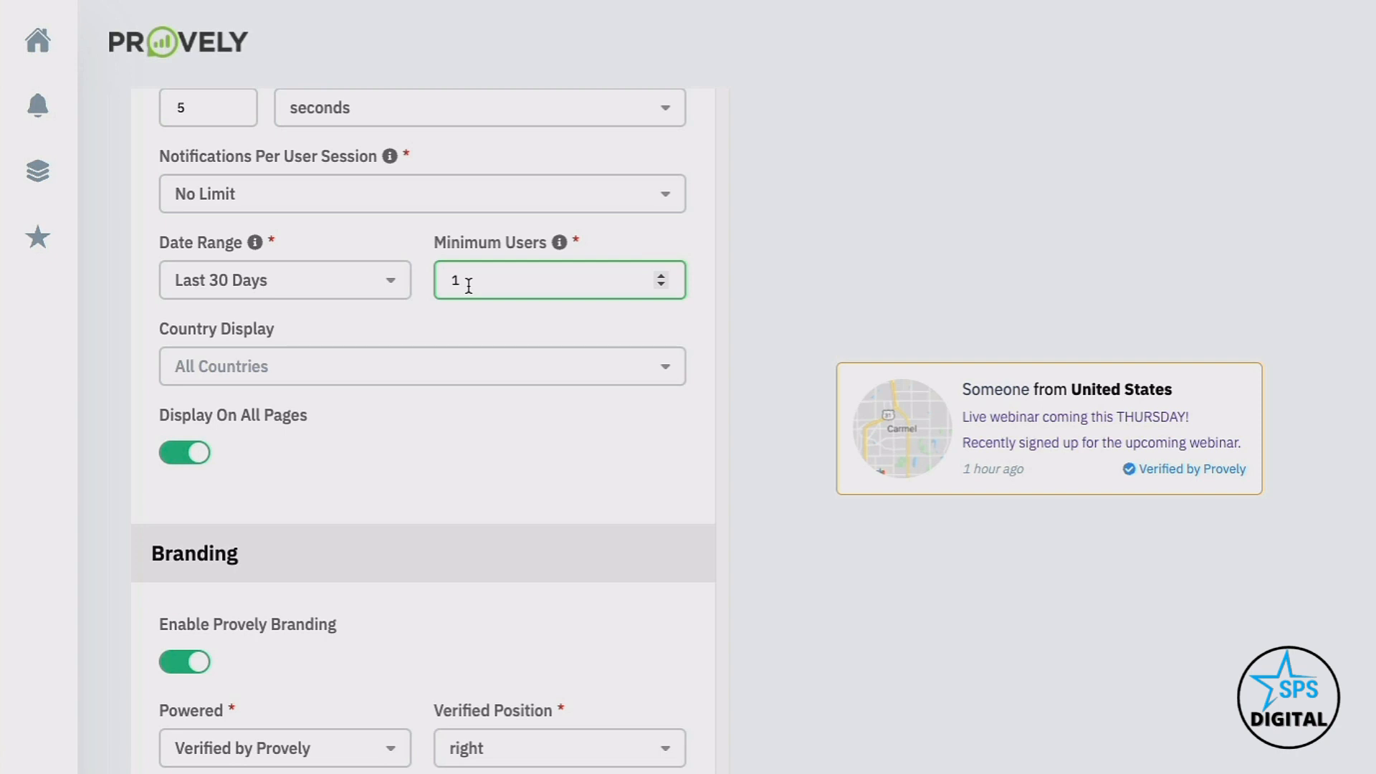
left_click(387, 328)
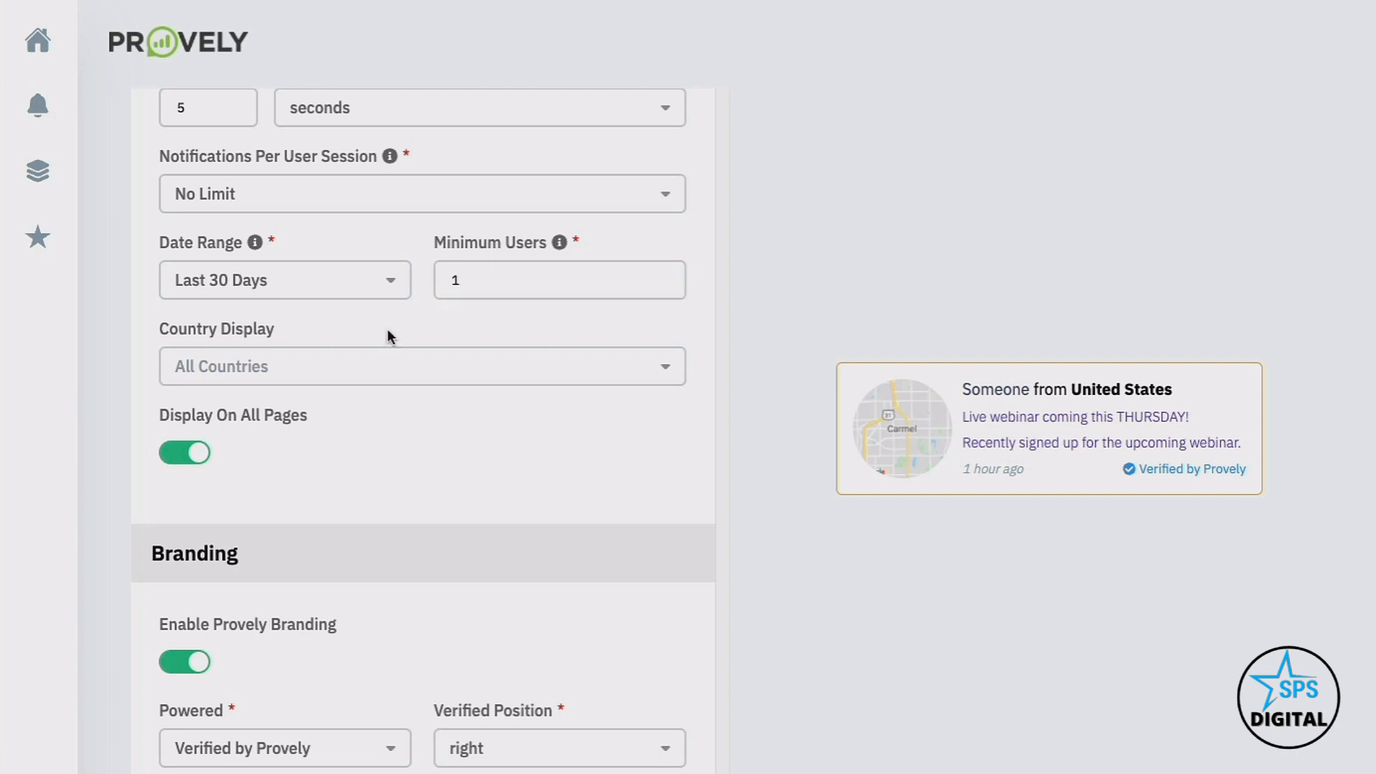
scroll(387, 328, "down", 1)
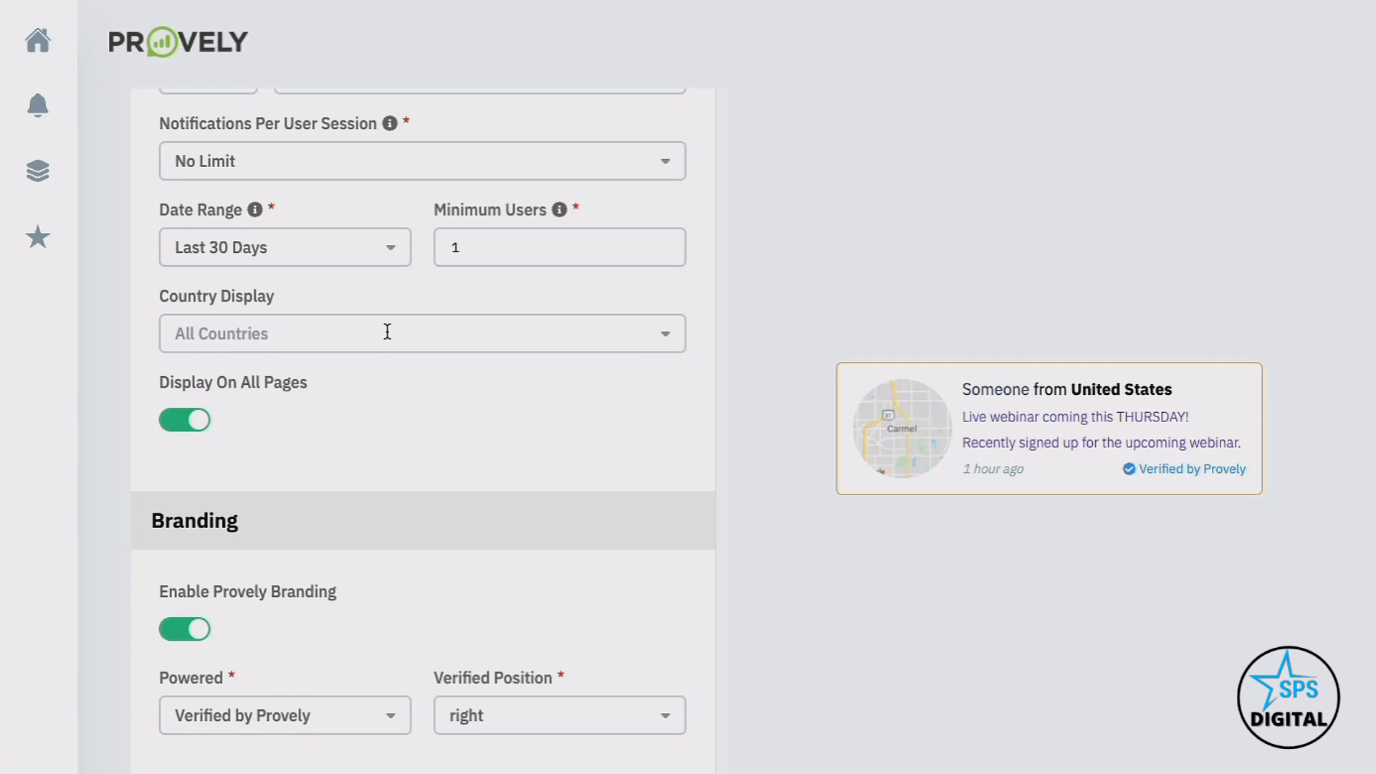
scroll(361, 358, "down", 1)
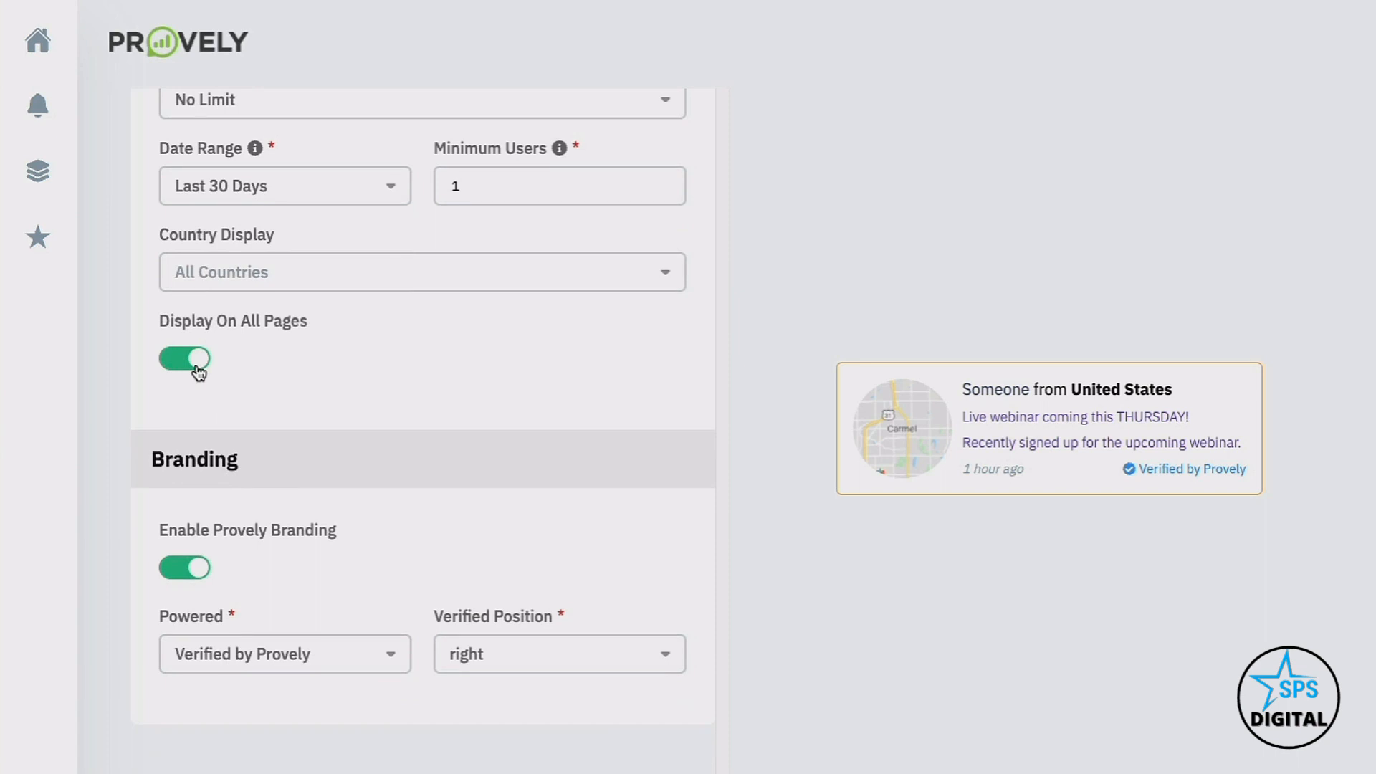
scroll(199, 371, "down", 4)
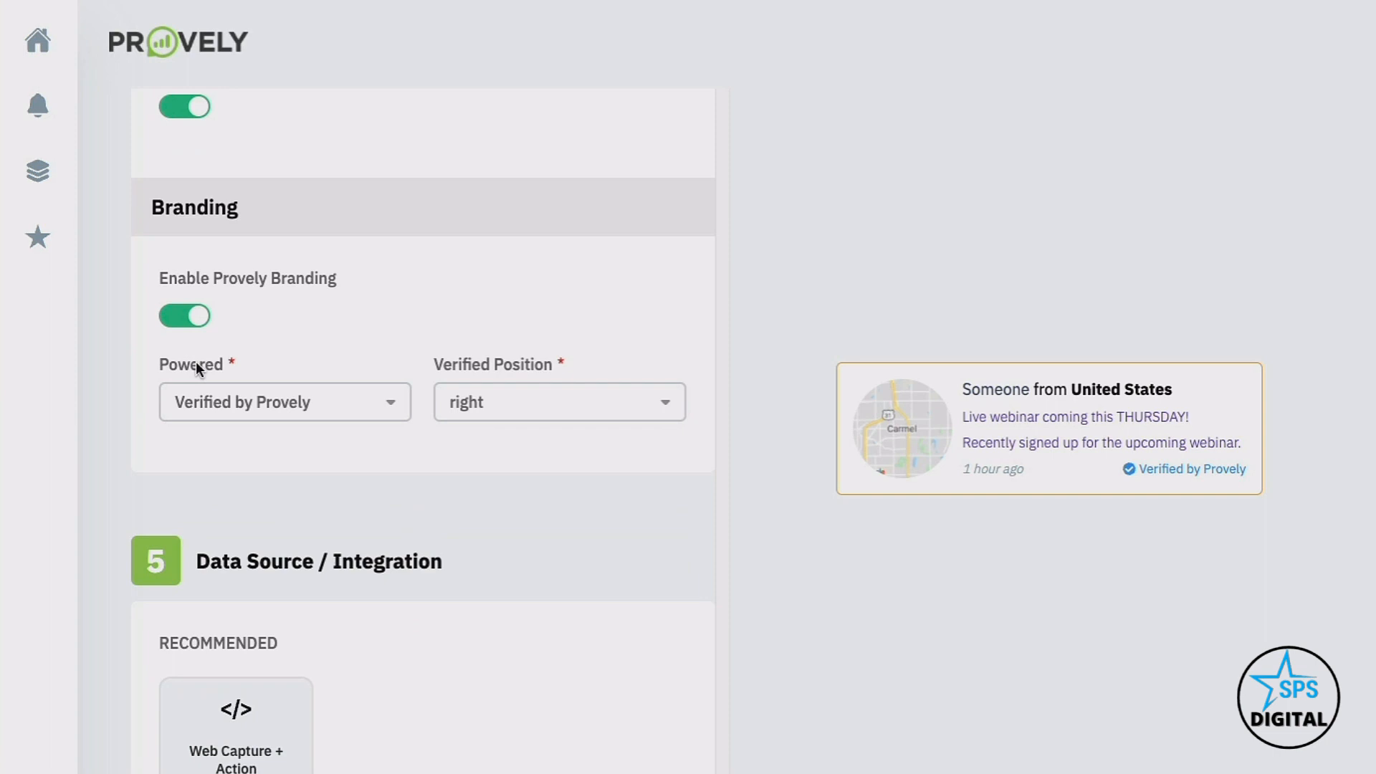
left_click(255, 420)
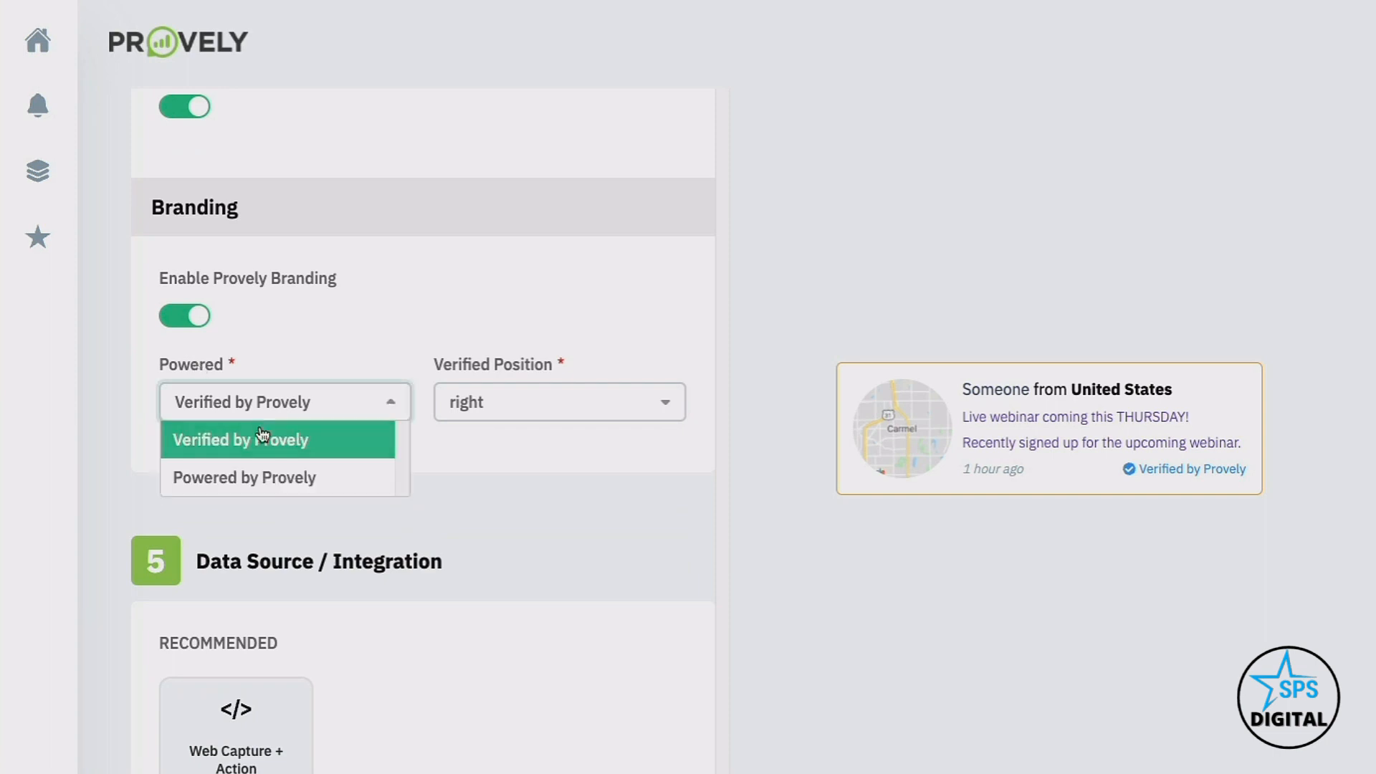
left_click(322, 348)
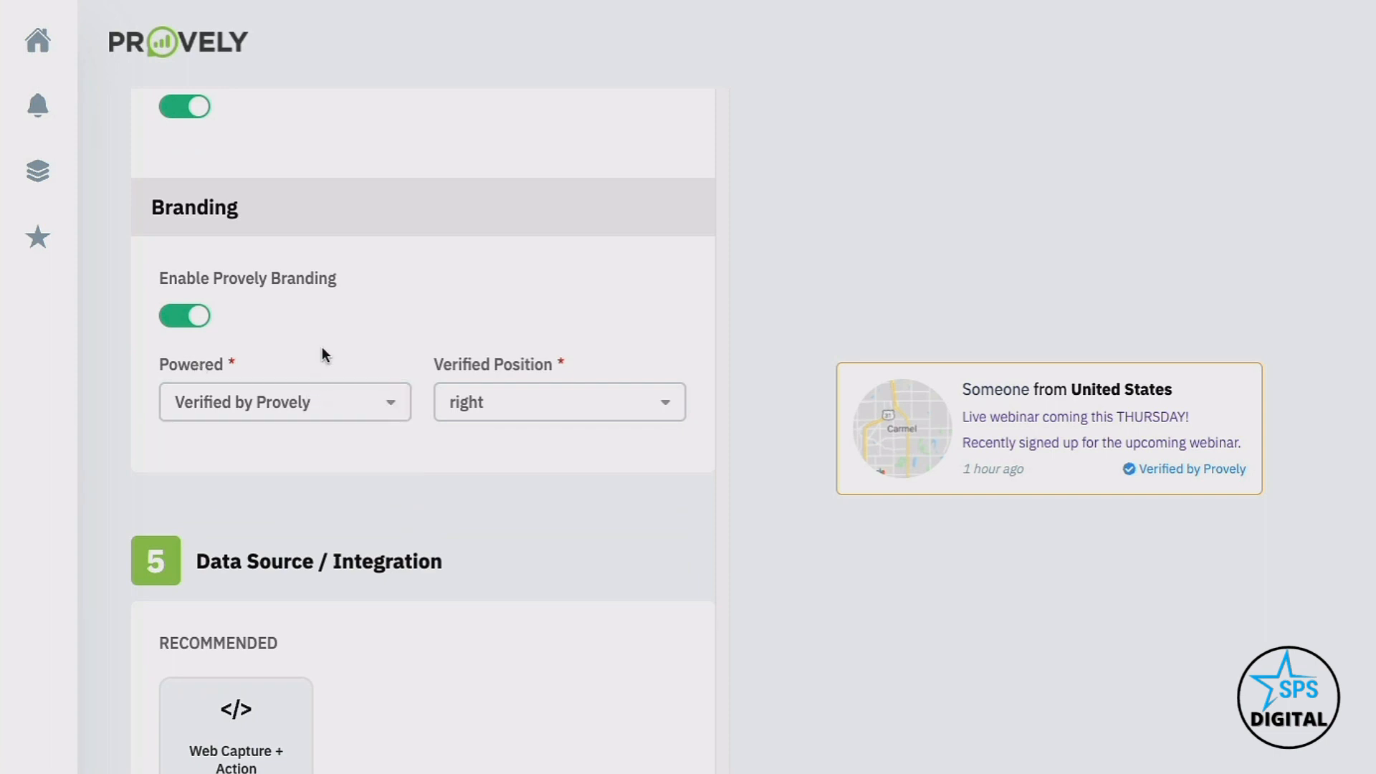
scroll(321, 347, "down", 3)
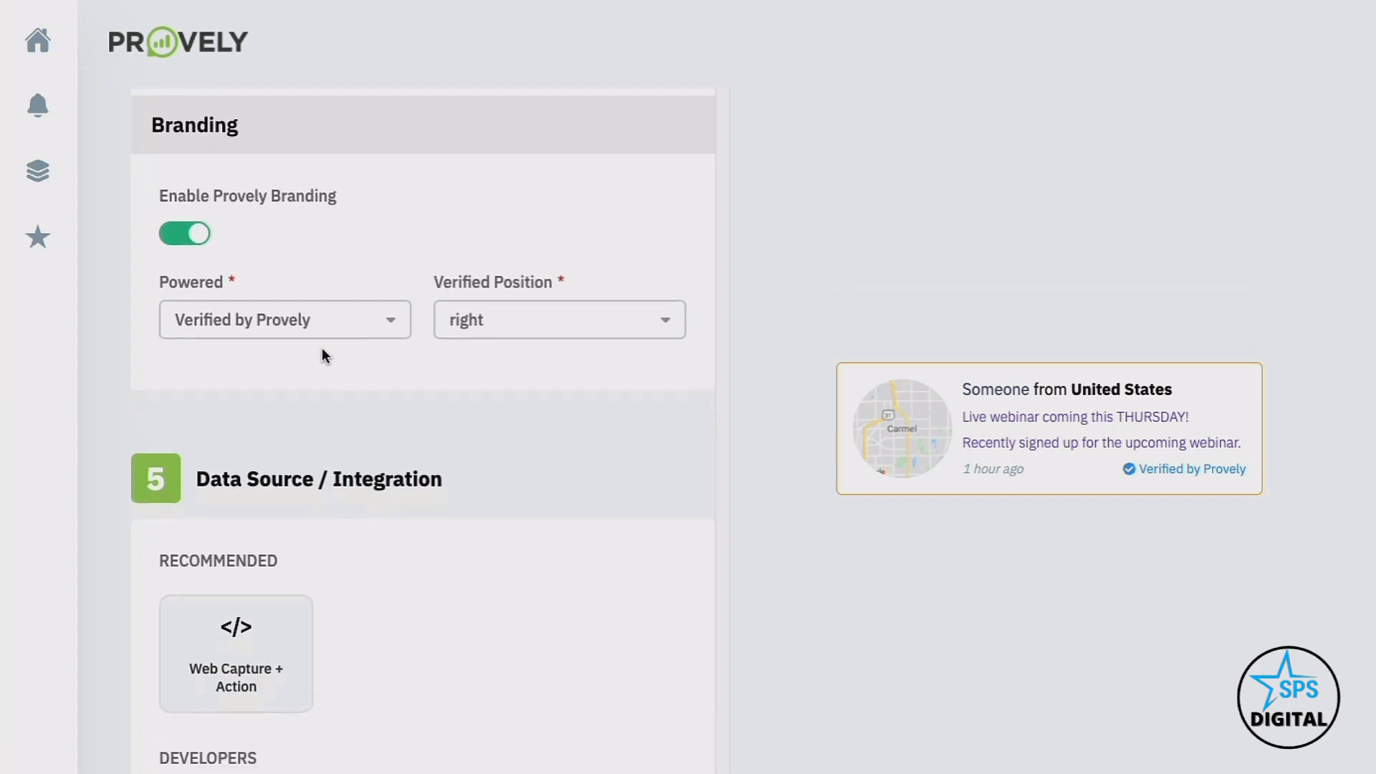
scroll(321, 347, "down", 2)
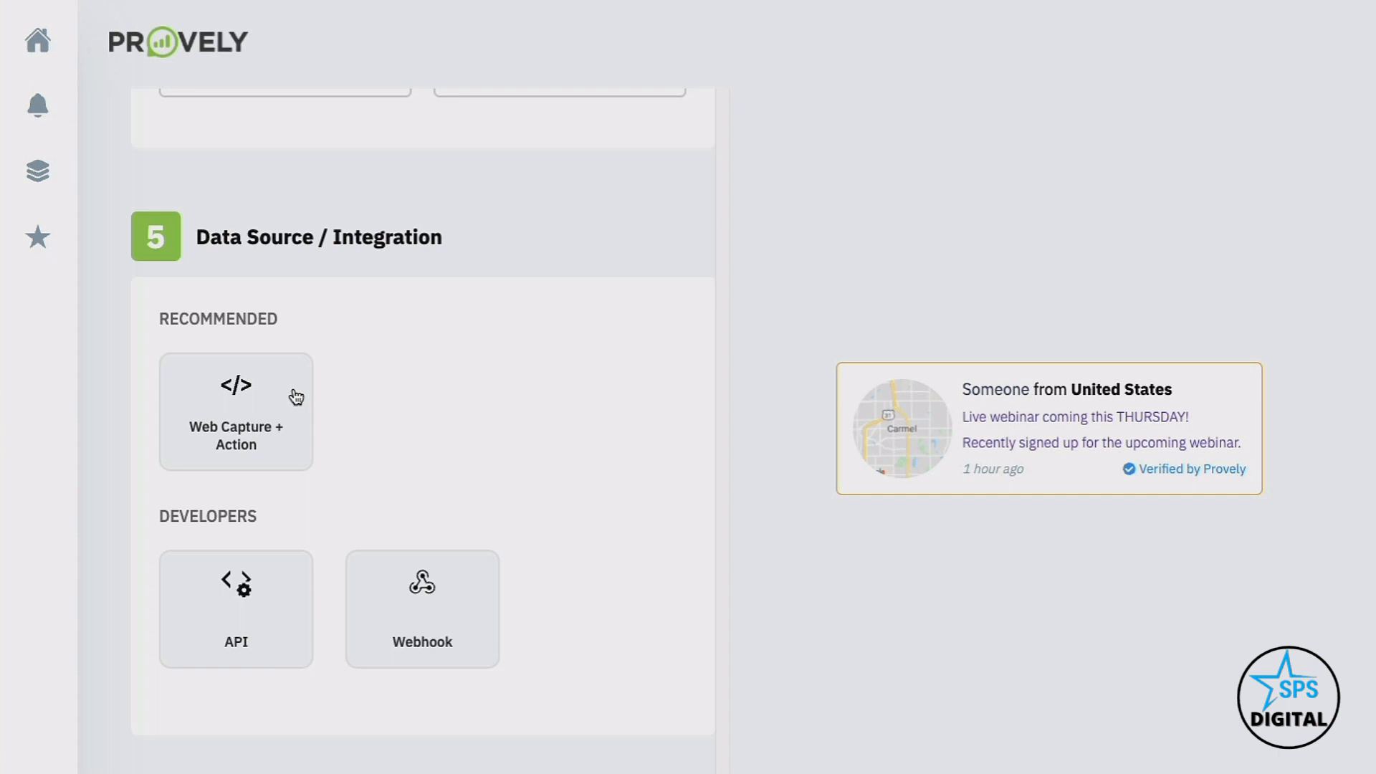
Try Web Capture + Action and REST API, settle on Webhook, and reach the embed script
left_click(296, 398)
scroll(295, 394, "down", 3)
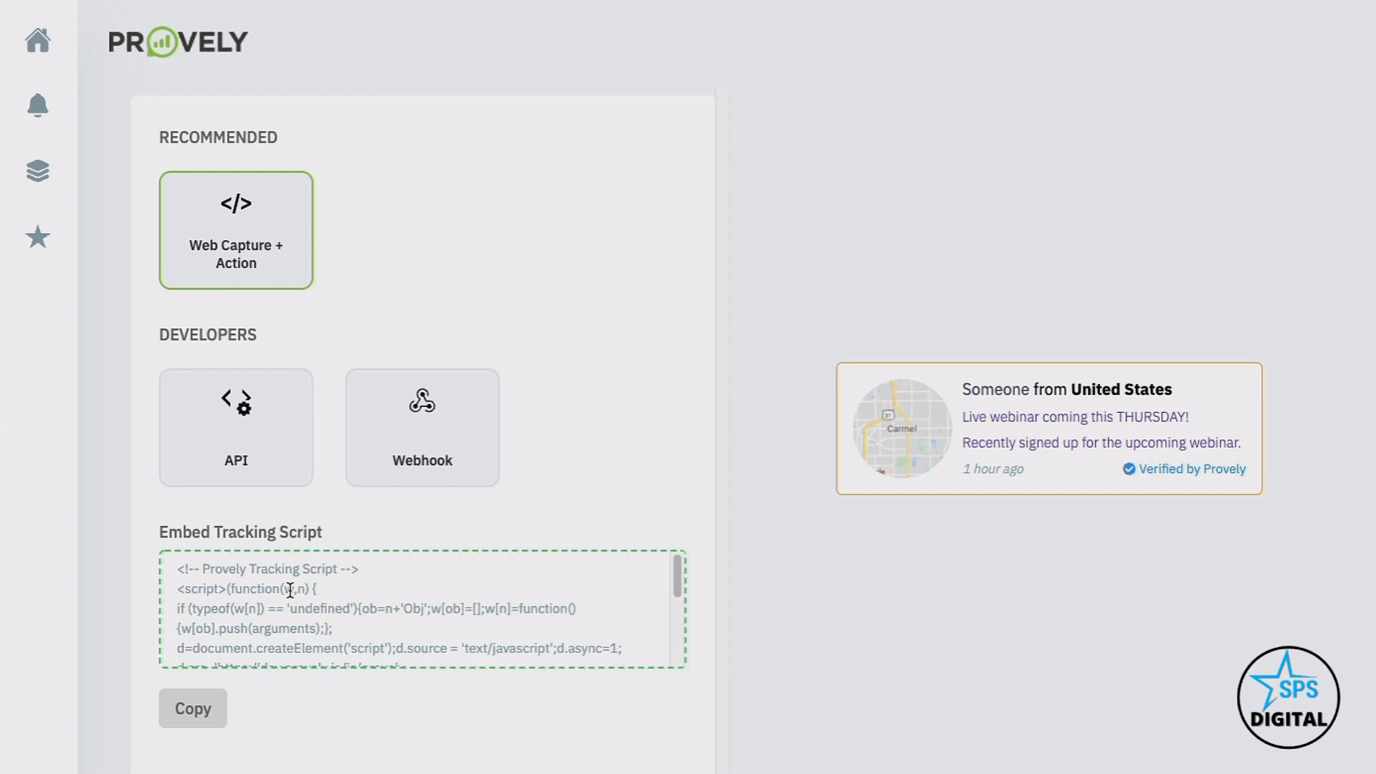
left_click(237, 461)
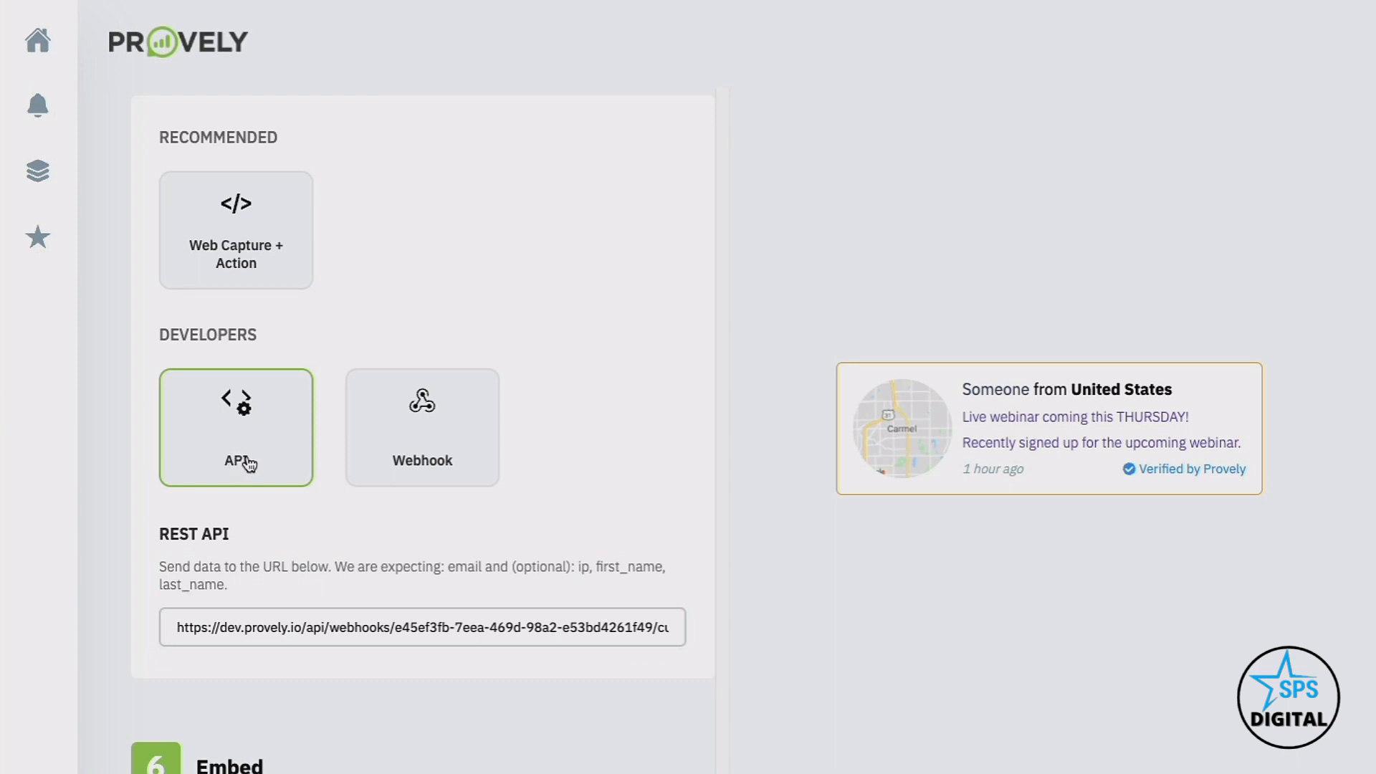
left_click(429, 428)
left_click(389, 572)
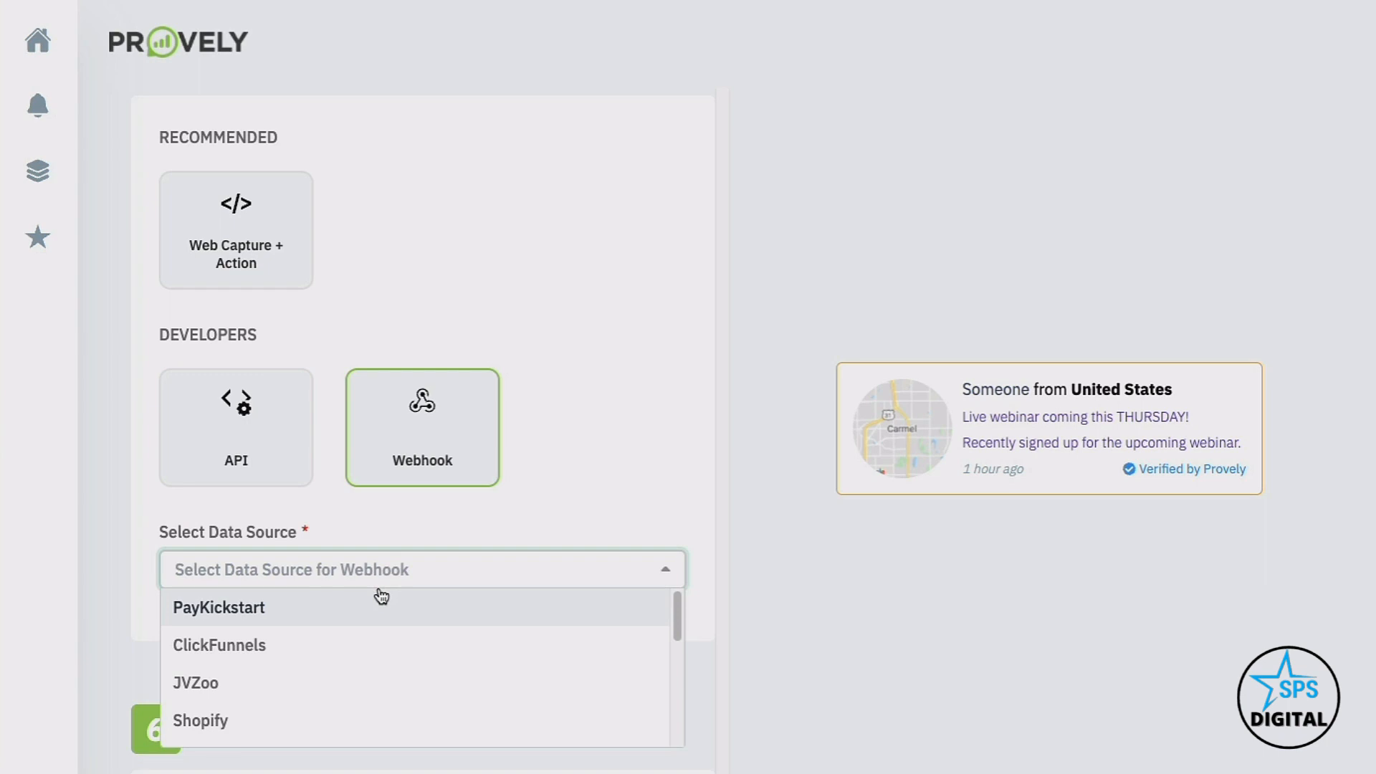
left_click(437, 502)
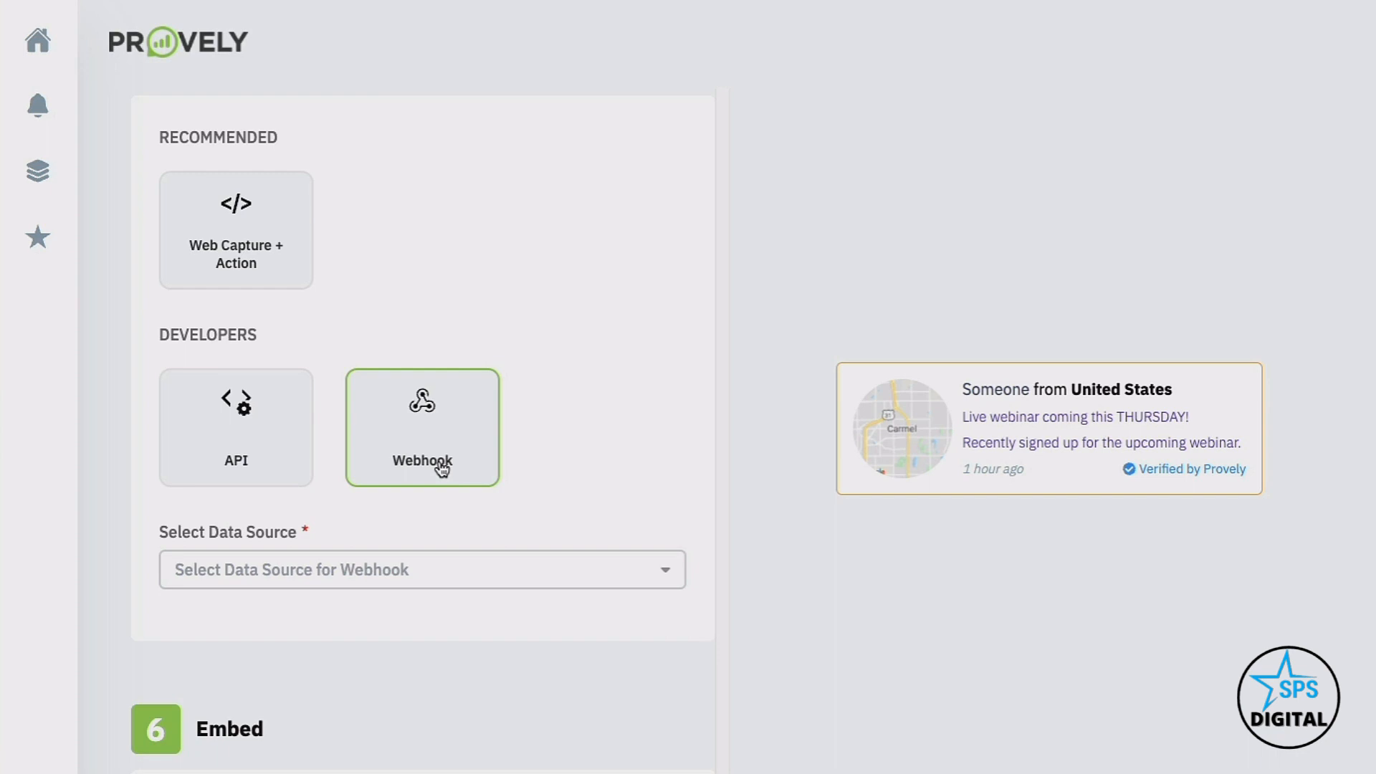
scroll(442, 467, "down", 5)
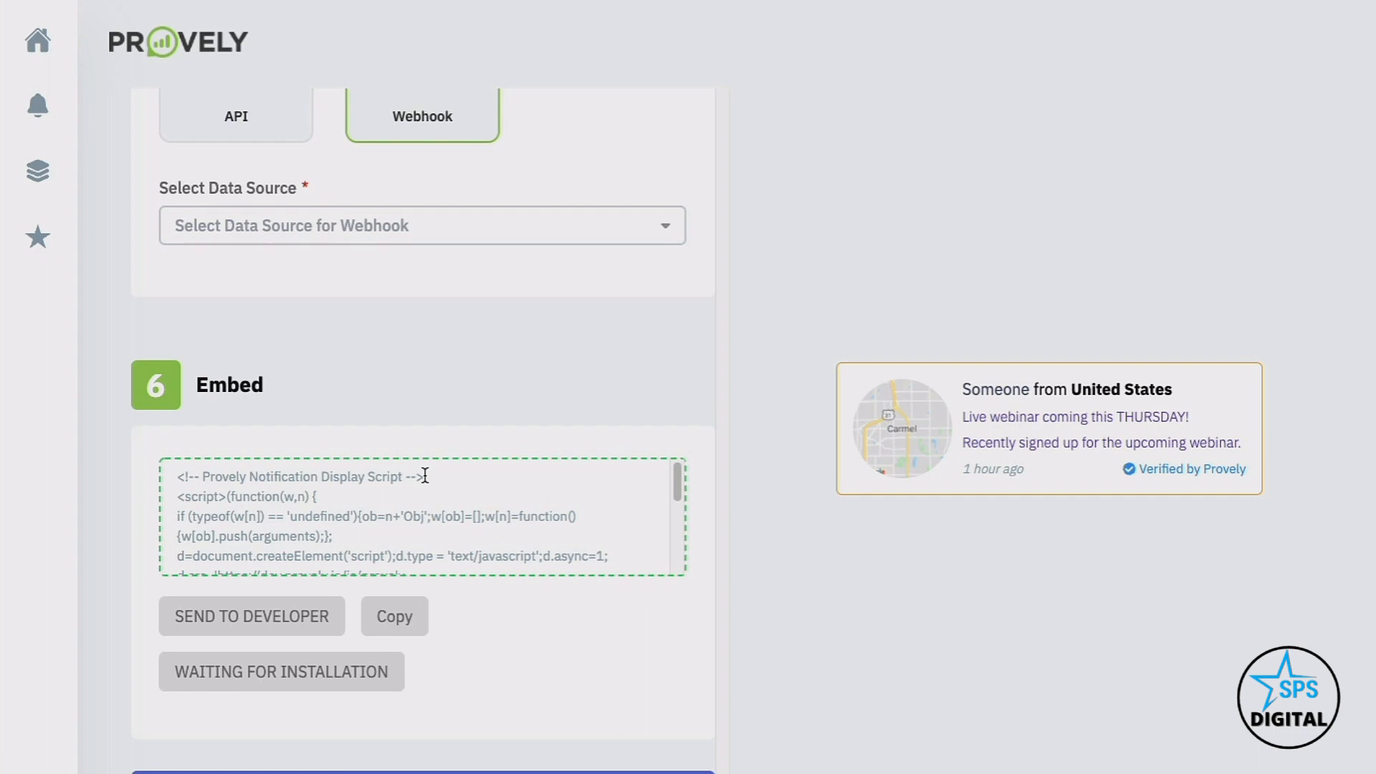
Switch the data source to Web Capture + Action and save the notification
left_click(521, 771)
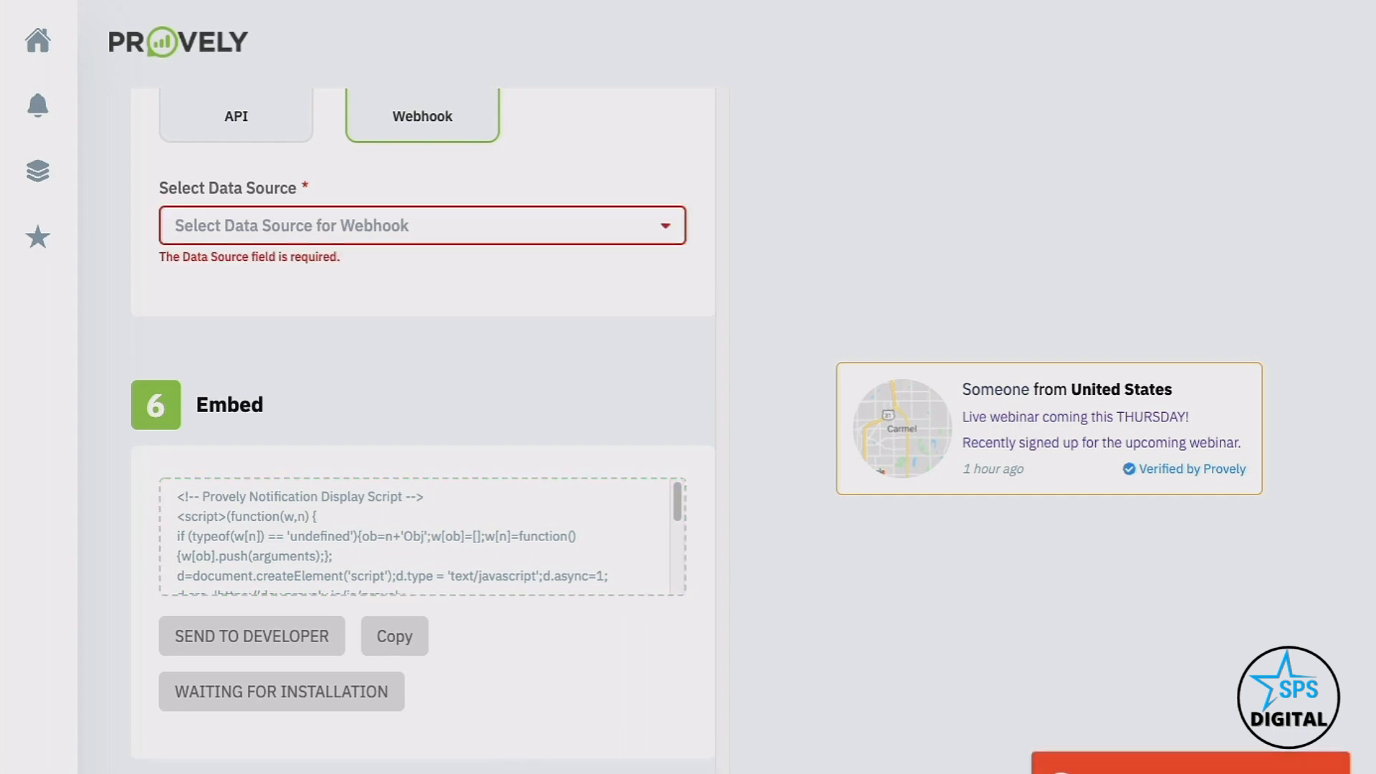
scroll(423, 198, "up", 3)
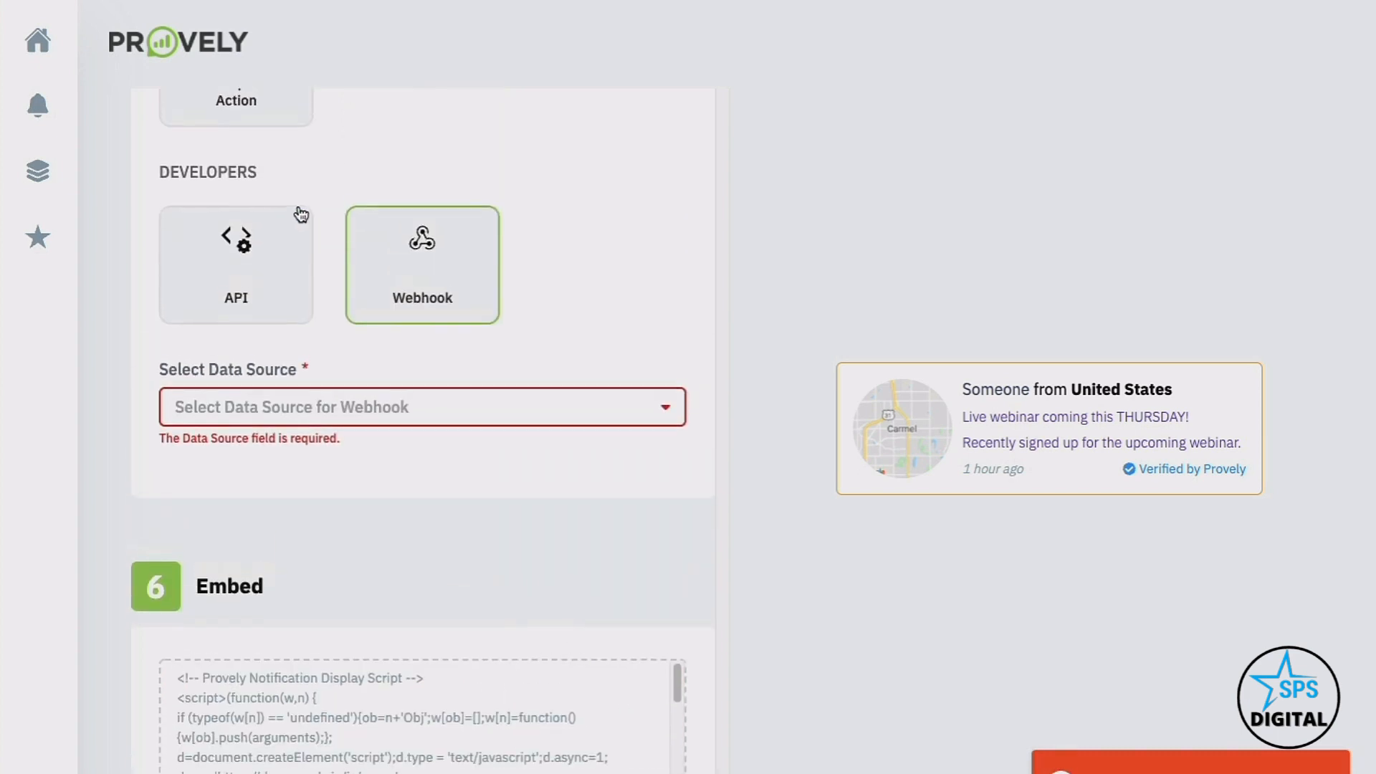
left_click(273, 143)
scroll(309, 363, "down", 5)
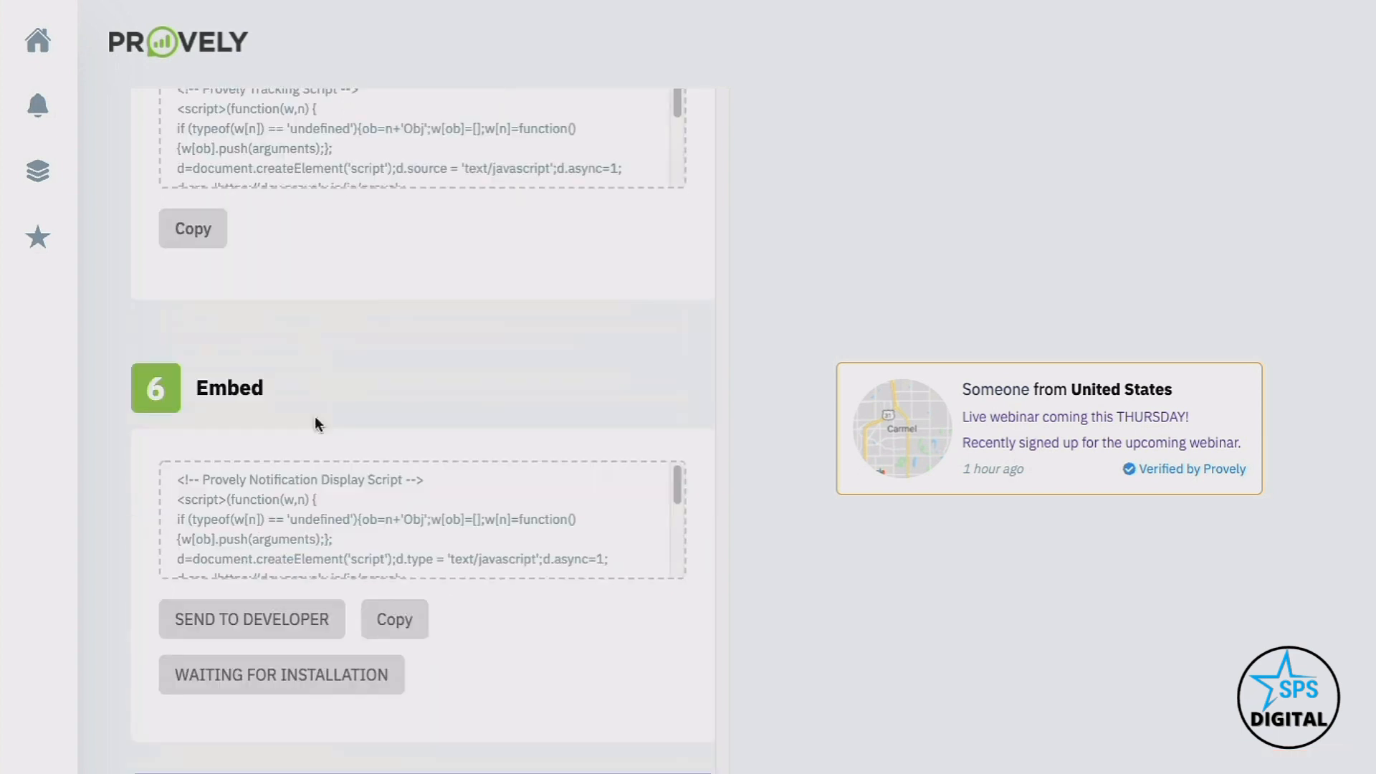
left_click(423, 772)
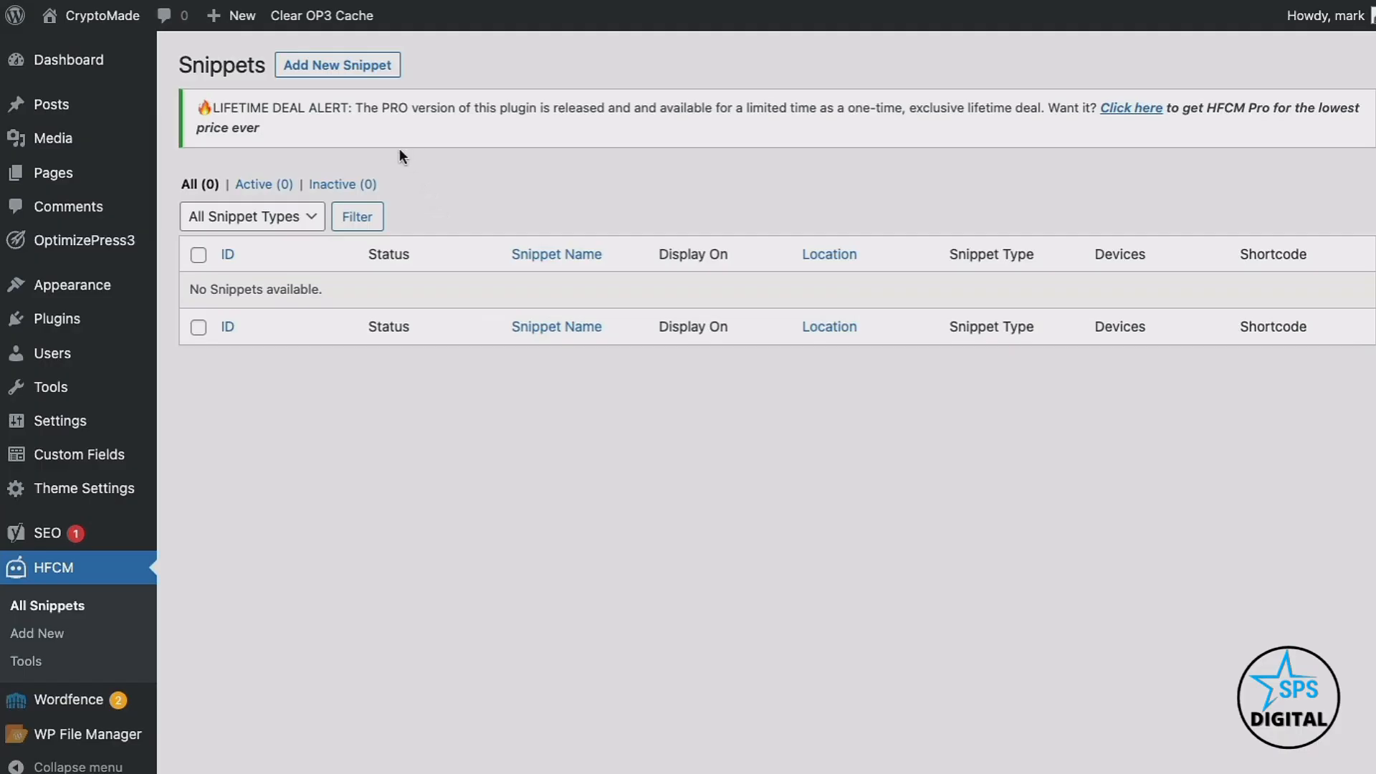
Add HFCM snippet 'Webinar Reg Provely' as Javascript, displayed only on the Home page
left_click(367, 69)
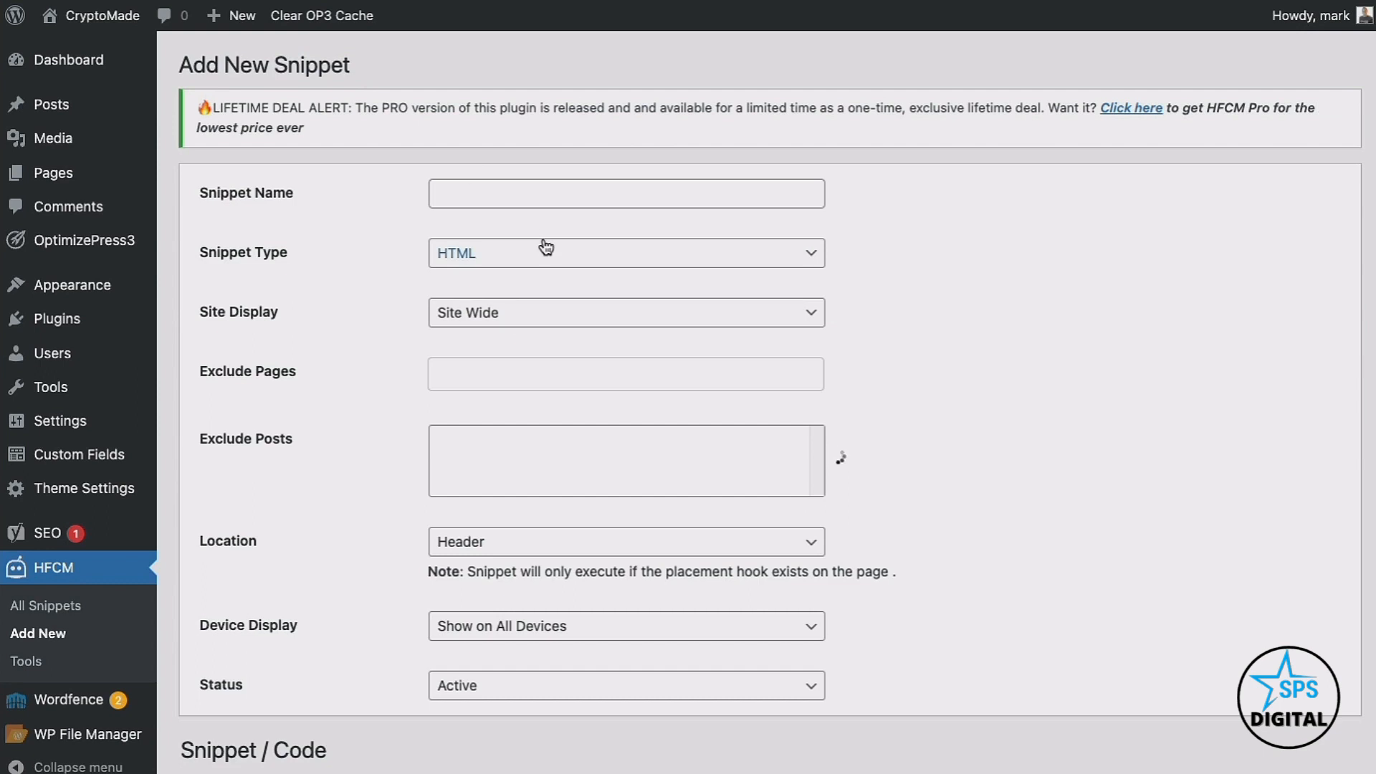
left_click(502, 194)
type("Webin")
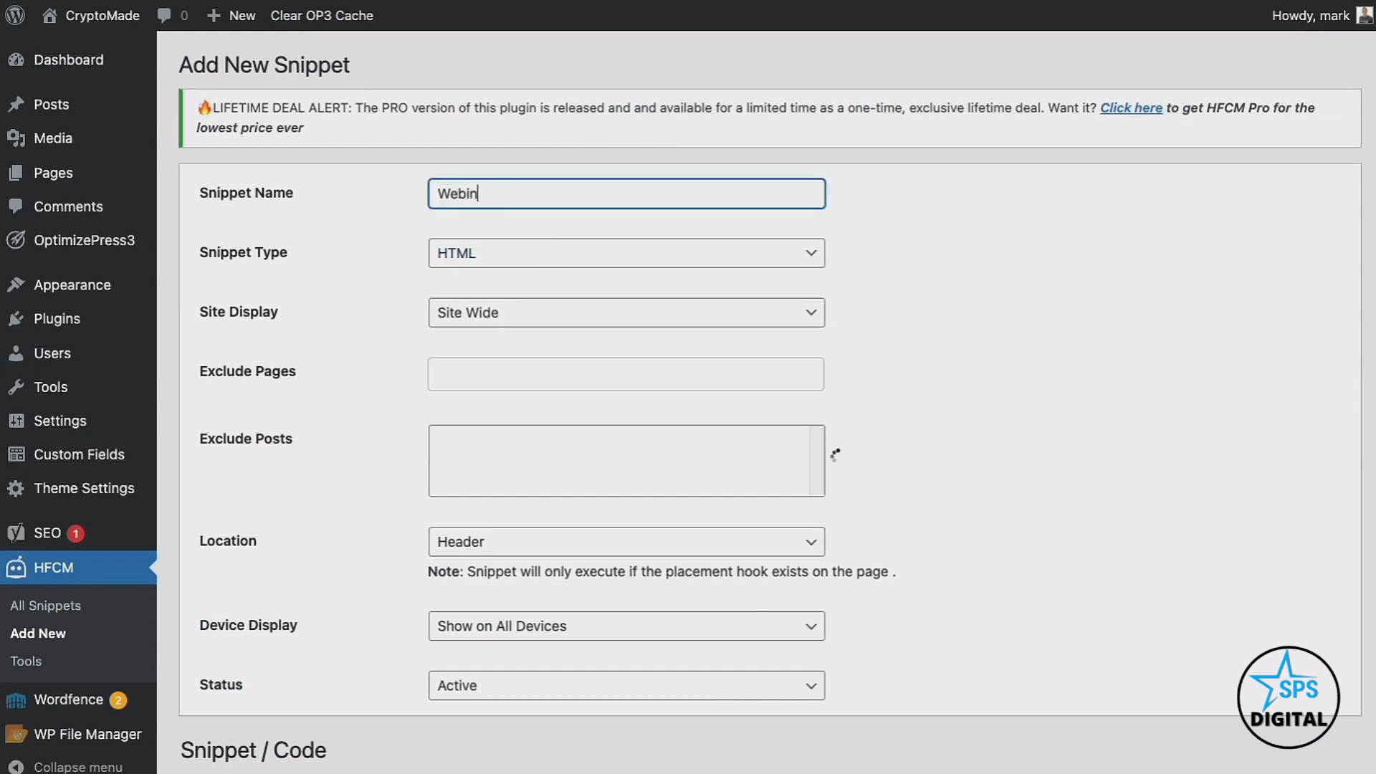
type("ar Reg Provely")
left_click(583, 252)
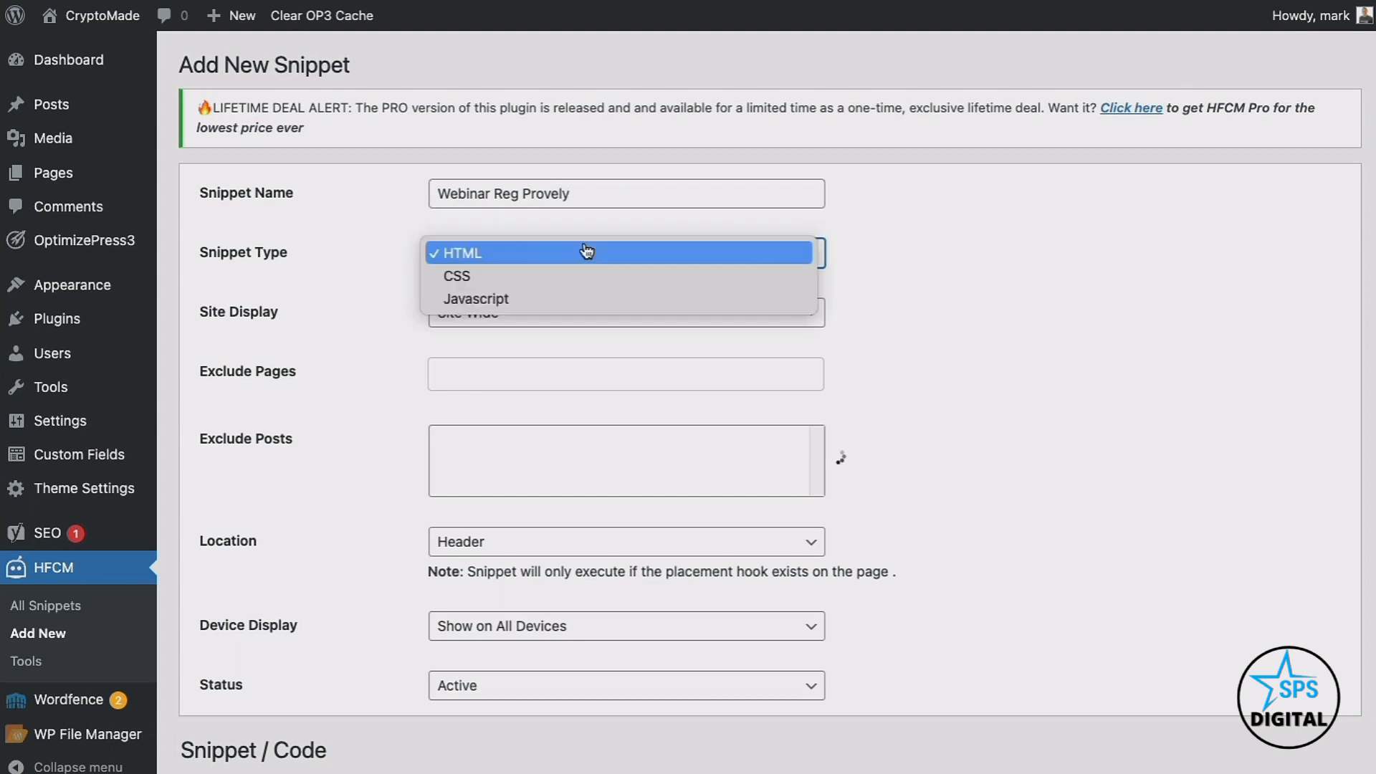
left_click(553, 298)
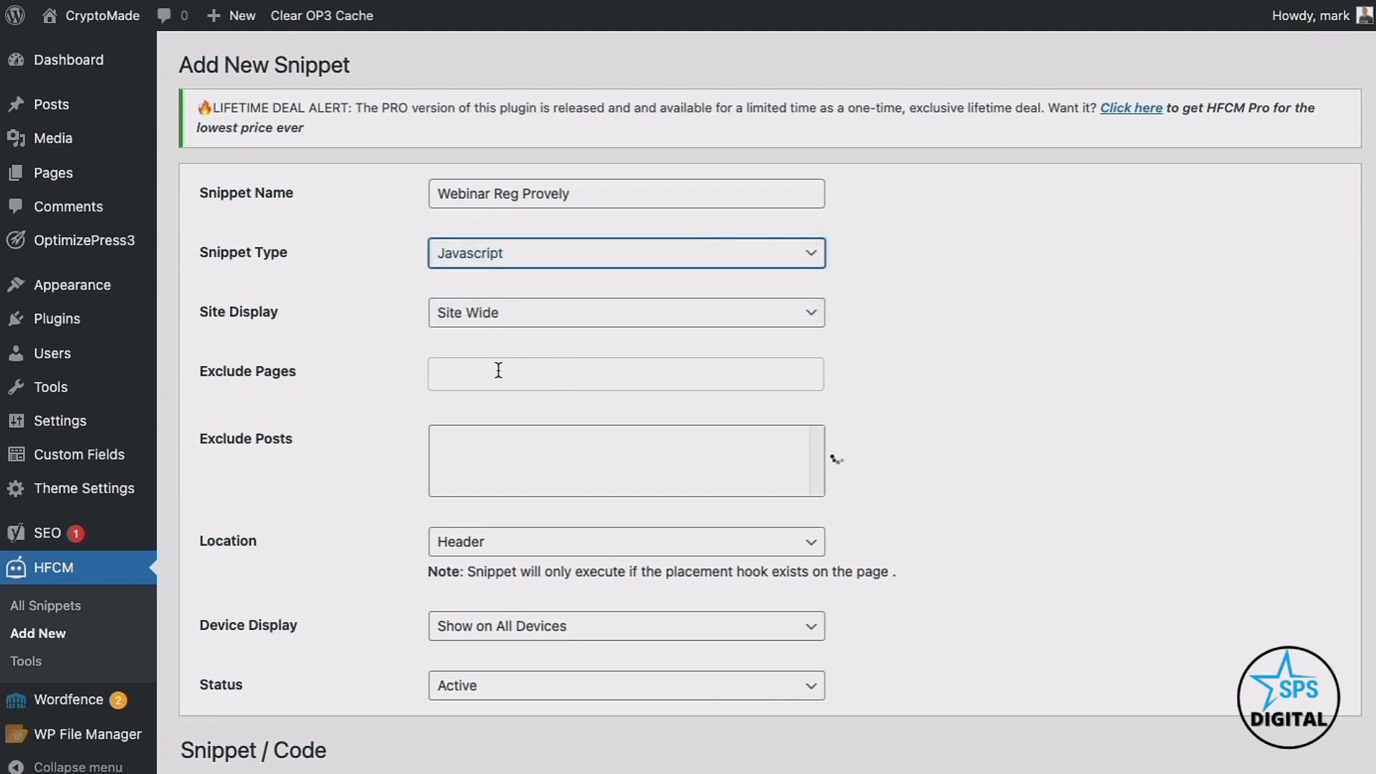
left_click(499, 315)
left_click(501, 364)
left_click(502, 375)
left_click(507, 419)
left_click(508, 749)
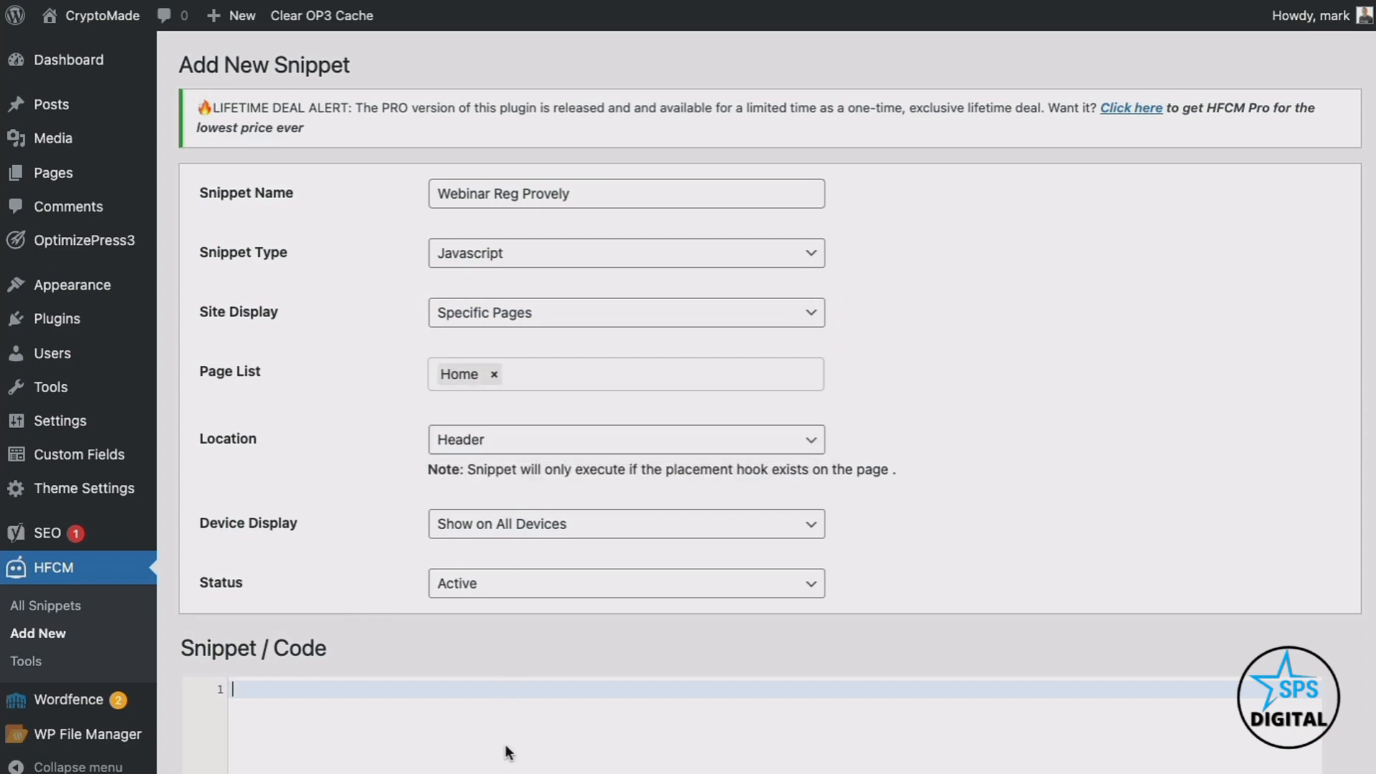
Paste the Provely tracking script, then the notification display script below it
type("<!-- Provely Tracking Script --> <script>(function(w,n) { if (typeof(w[n]) == 'undefined'){ob=n+'Obj';w[ob]=[];w[n]=function(){w[ob].push(arguments);}; d=document.createElement('script');d.source = 'text/javascript';d.async=1; d.src='https://dev.provely.io/js/provely-widget.js';x=document.getElementsByTagName('script')[0];x.parentNode.insertBefore(d,x);} })(window, 'provelys', ''); provelys('config', 'baseUrl', 'https://dev.provely.io'); provelys('track', 'uuid', 'e45ef3fb-7eea-469d-98a2-e53bd4261f49'); </script> <!-- Provely Tracking Script -->")
scroll(505, 747, "down", 3)
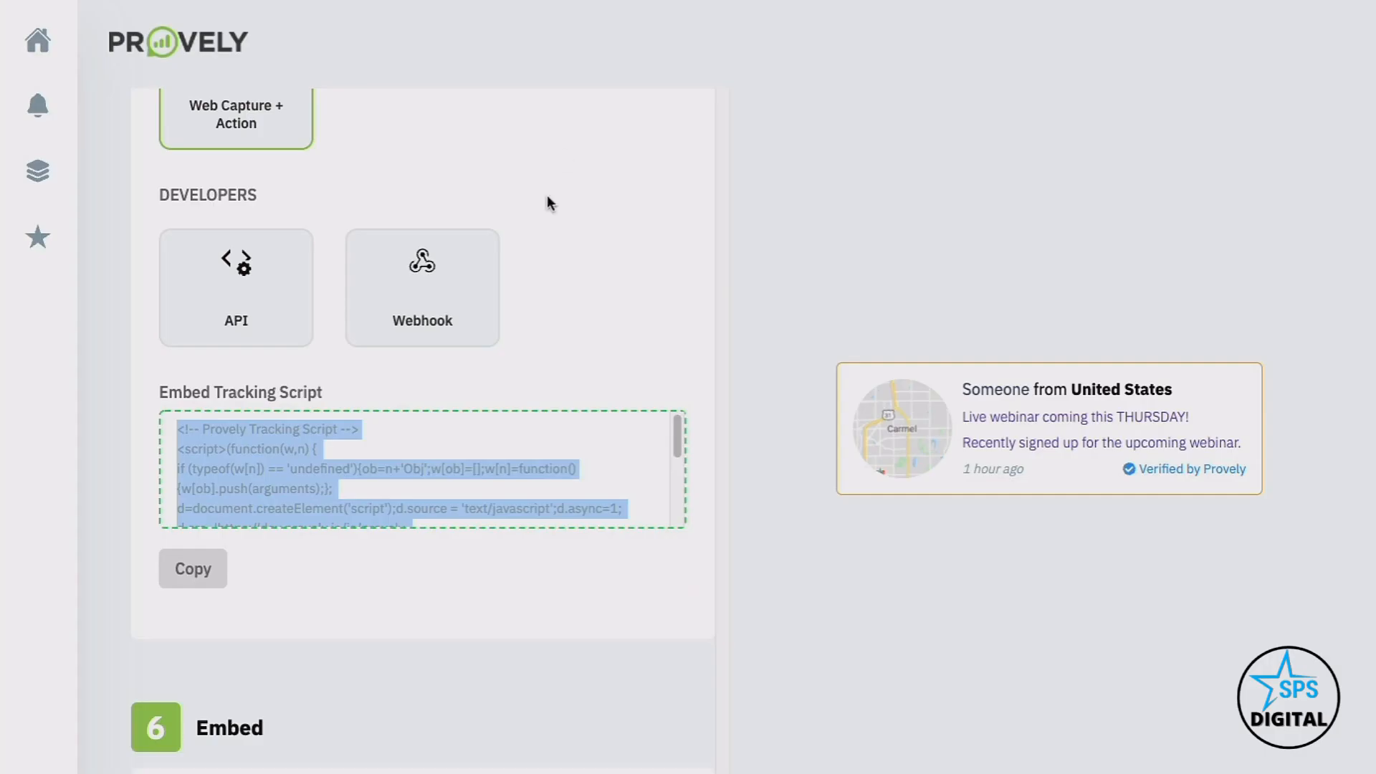
scroll(464, 376, "down", 5)
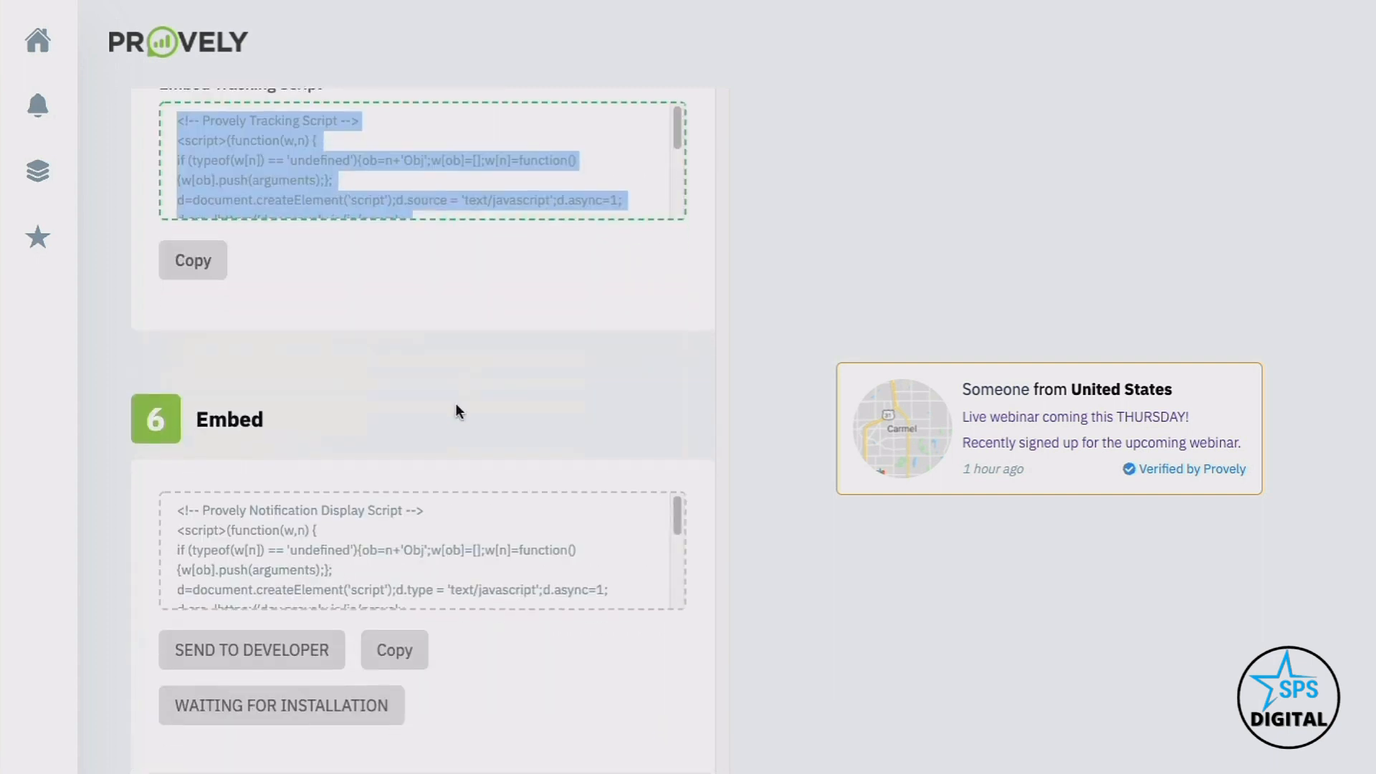
left_click(400, 646)
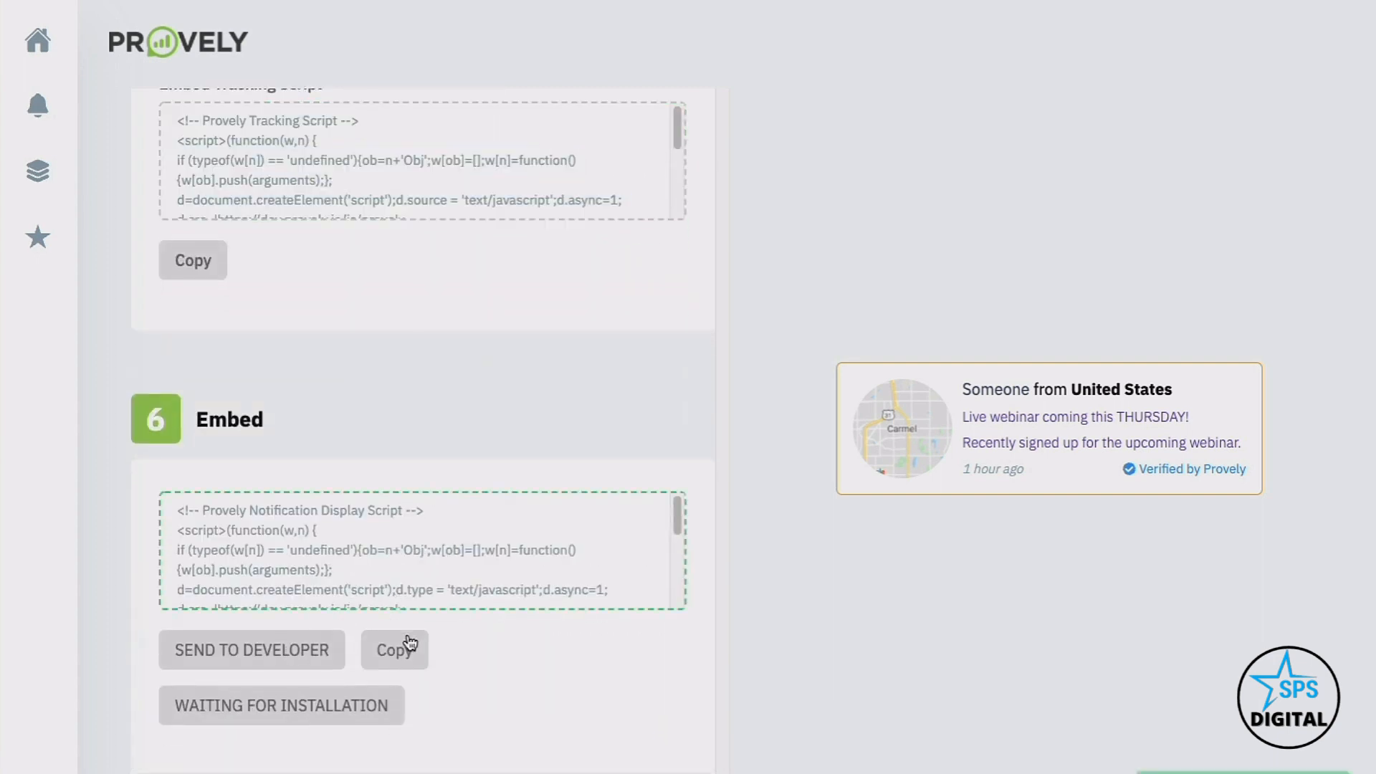
left_click(408, 554)
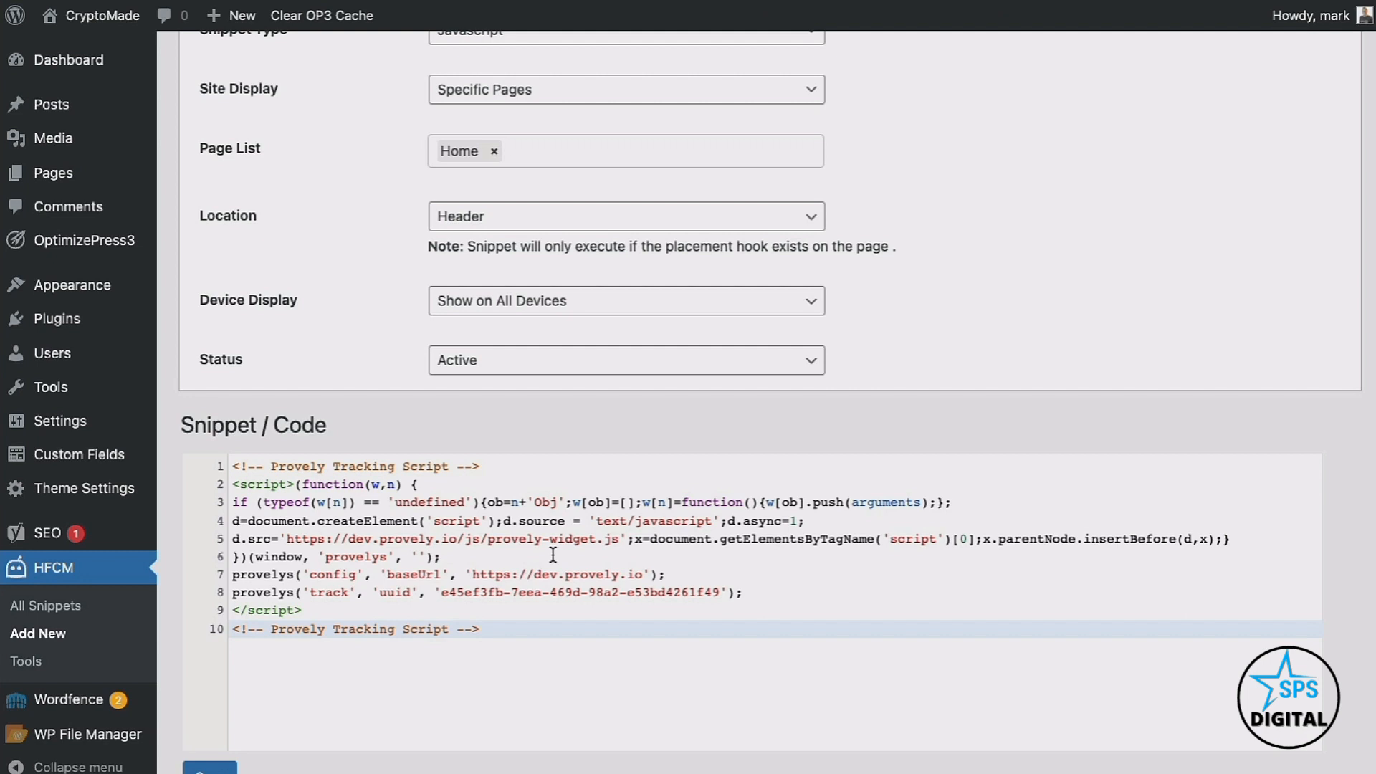
key("Return")
key("ctrl+v")
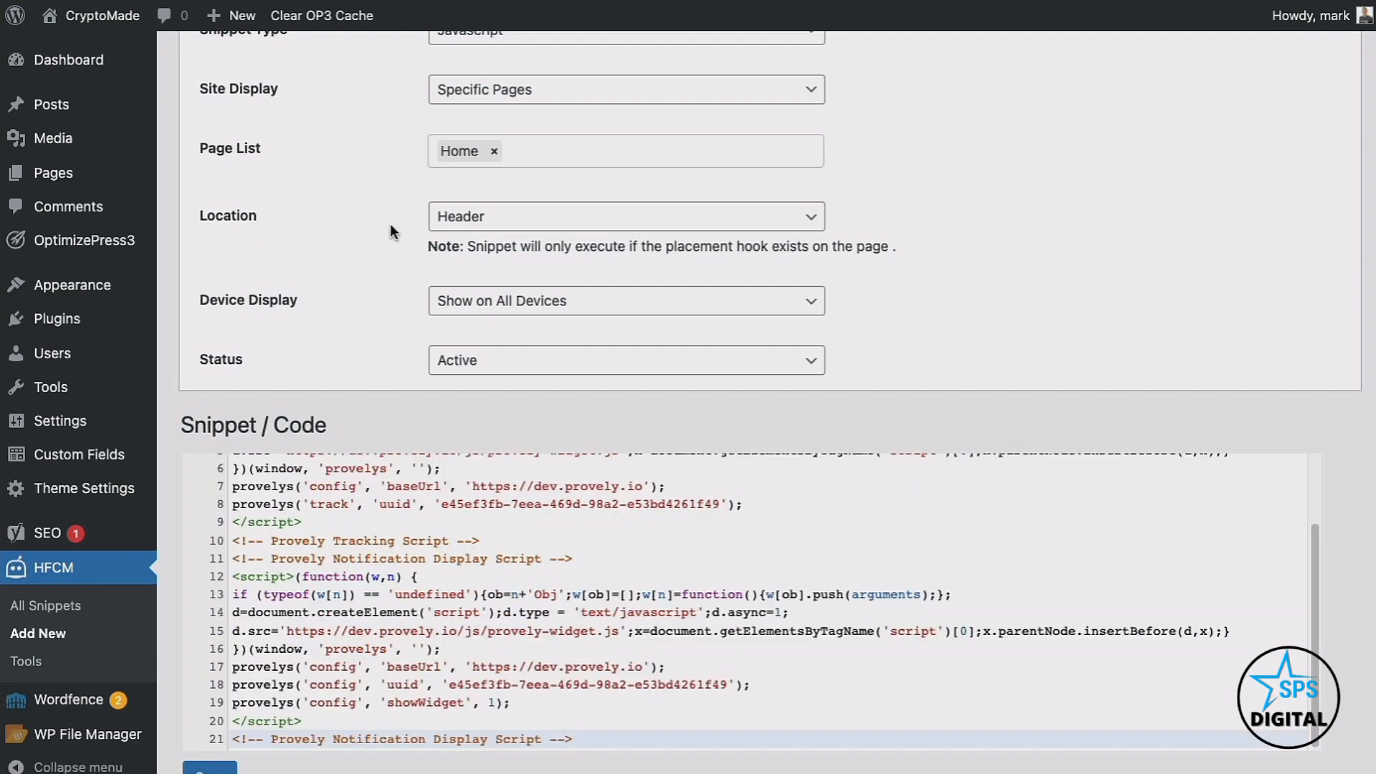
Set the snippet location to After Content and save the snippet
left_click(454, 216)
left_click(478, 247)
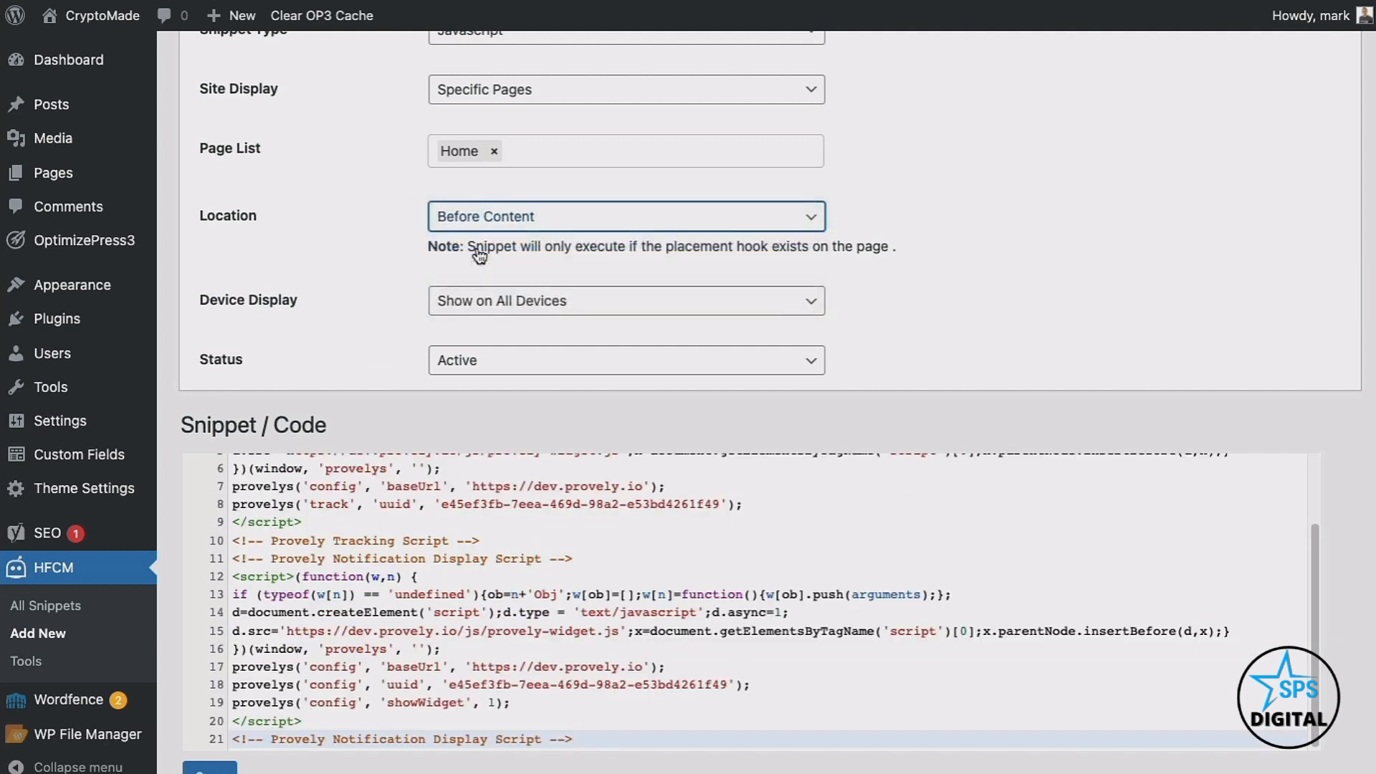
left_click(484, 230)
left_click(485, 240)
scroll(378, 596, "up", 1)
scroll(378, 596, "up", 2)
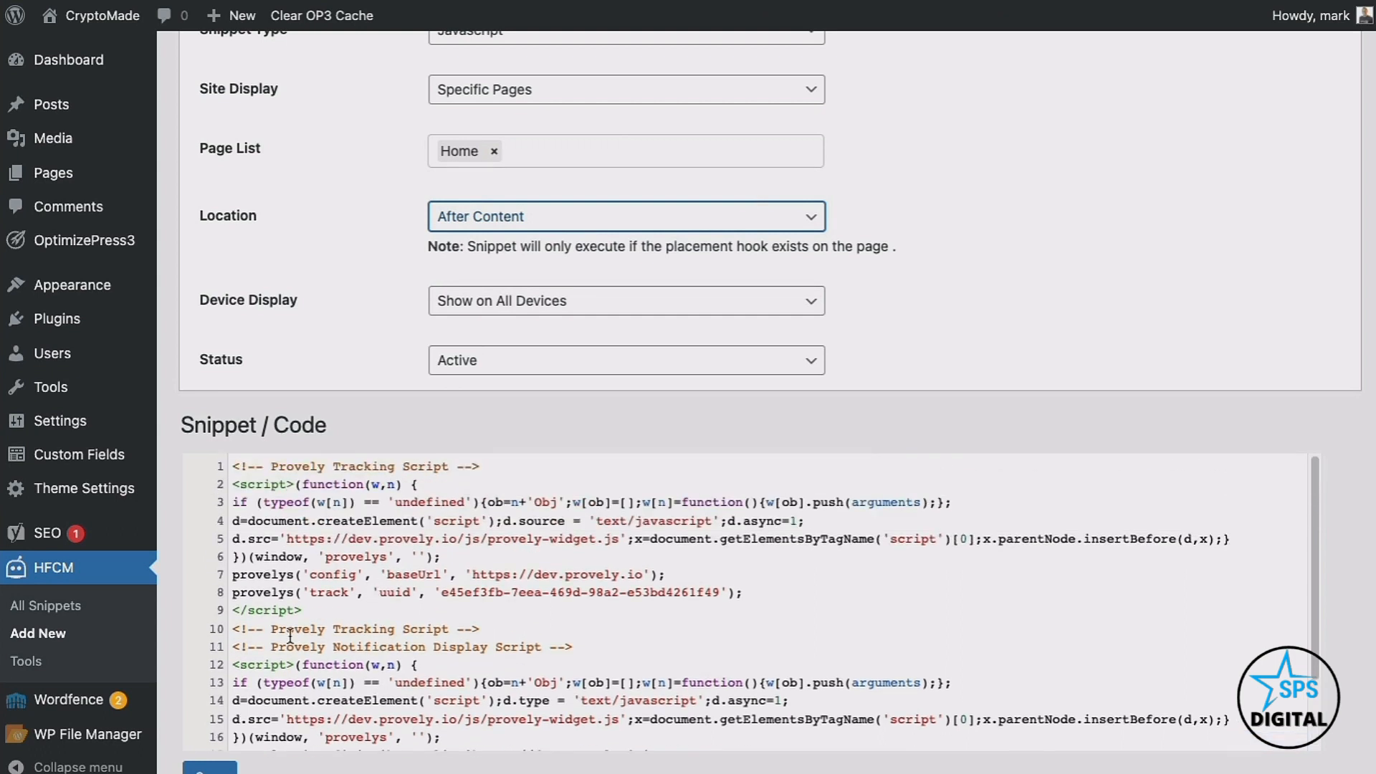
left_click(234, 467)
left_click_drag(234, 467, 592, 628)
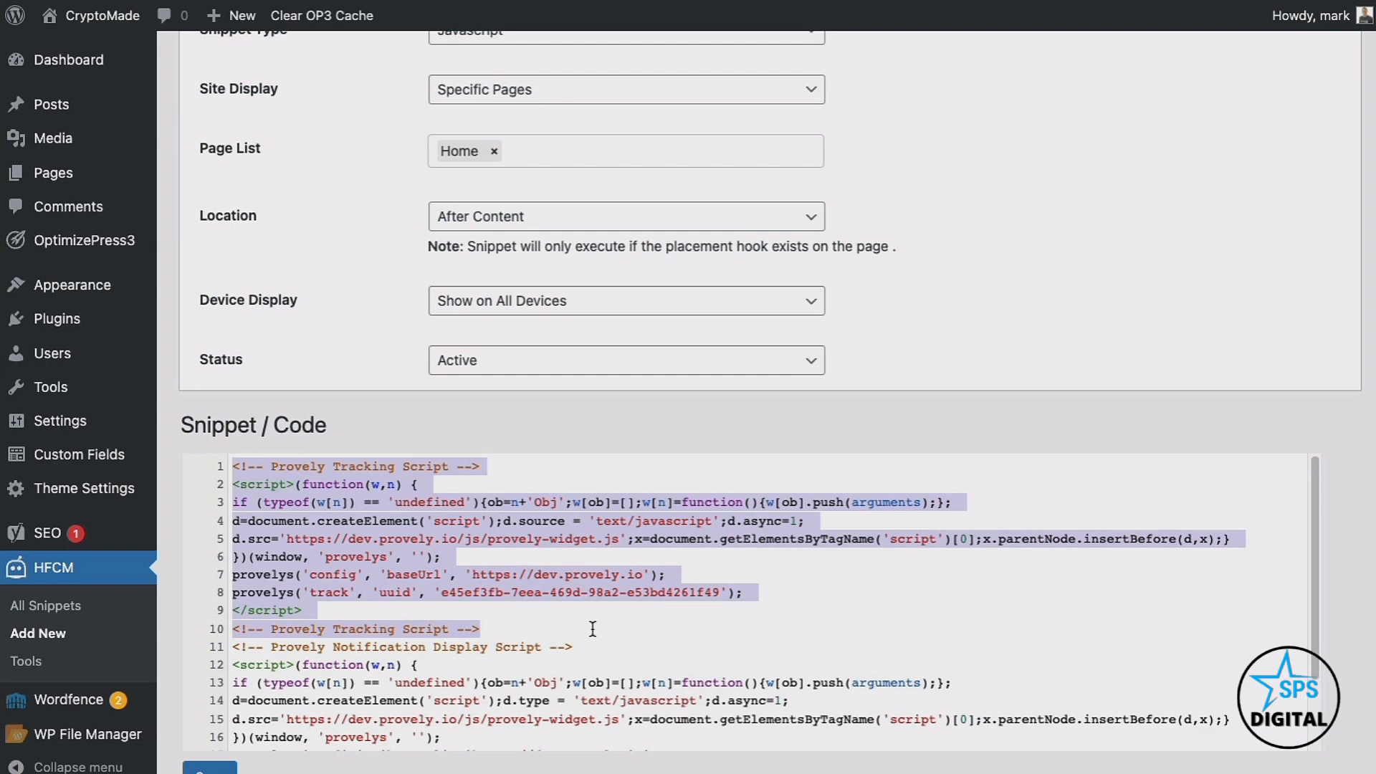
left_click_drag(230, 647, 663, 758)
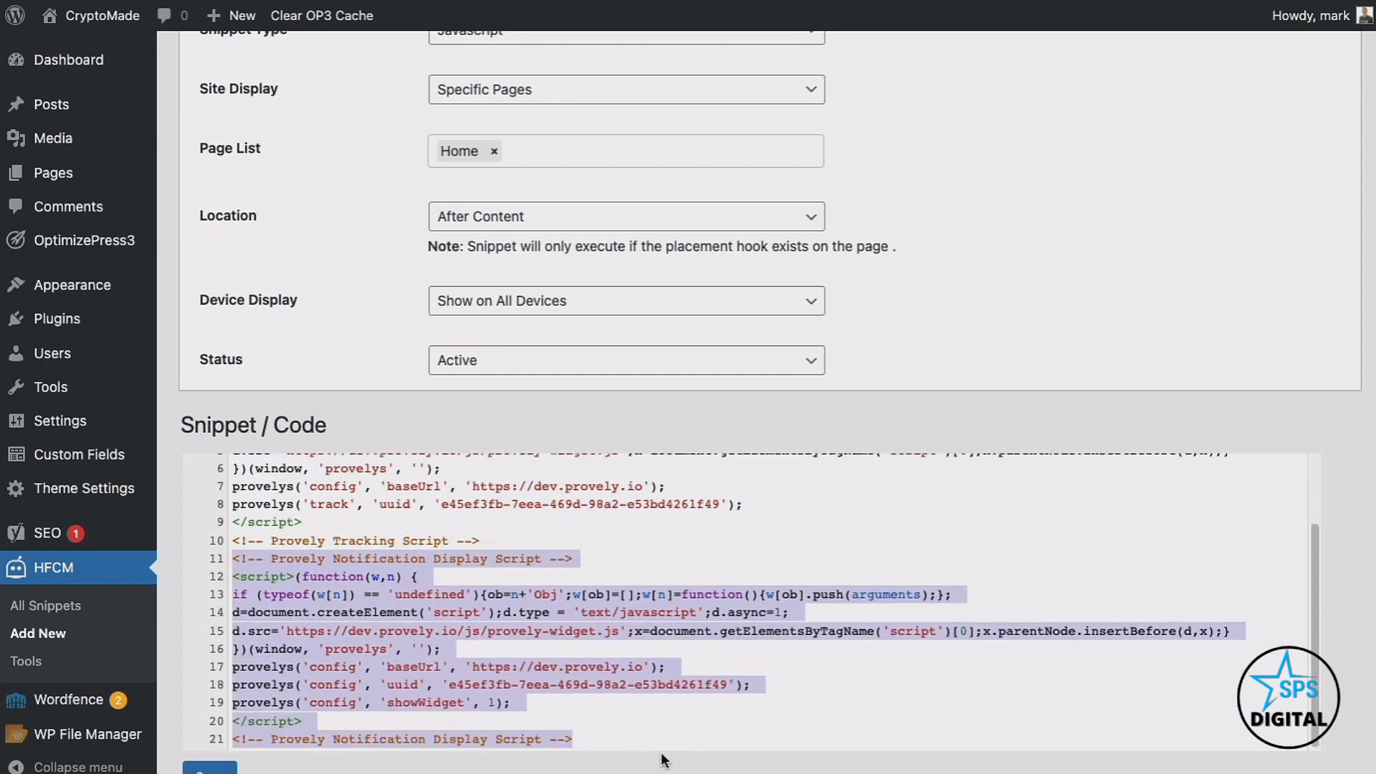
left_click(209, 769)
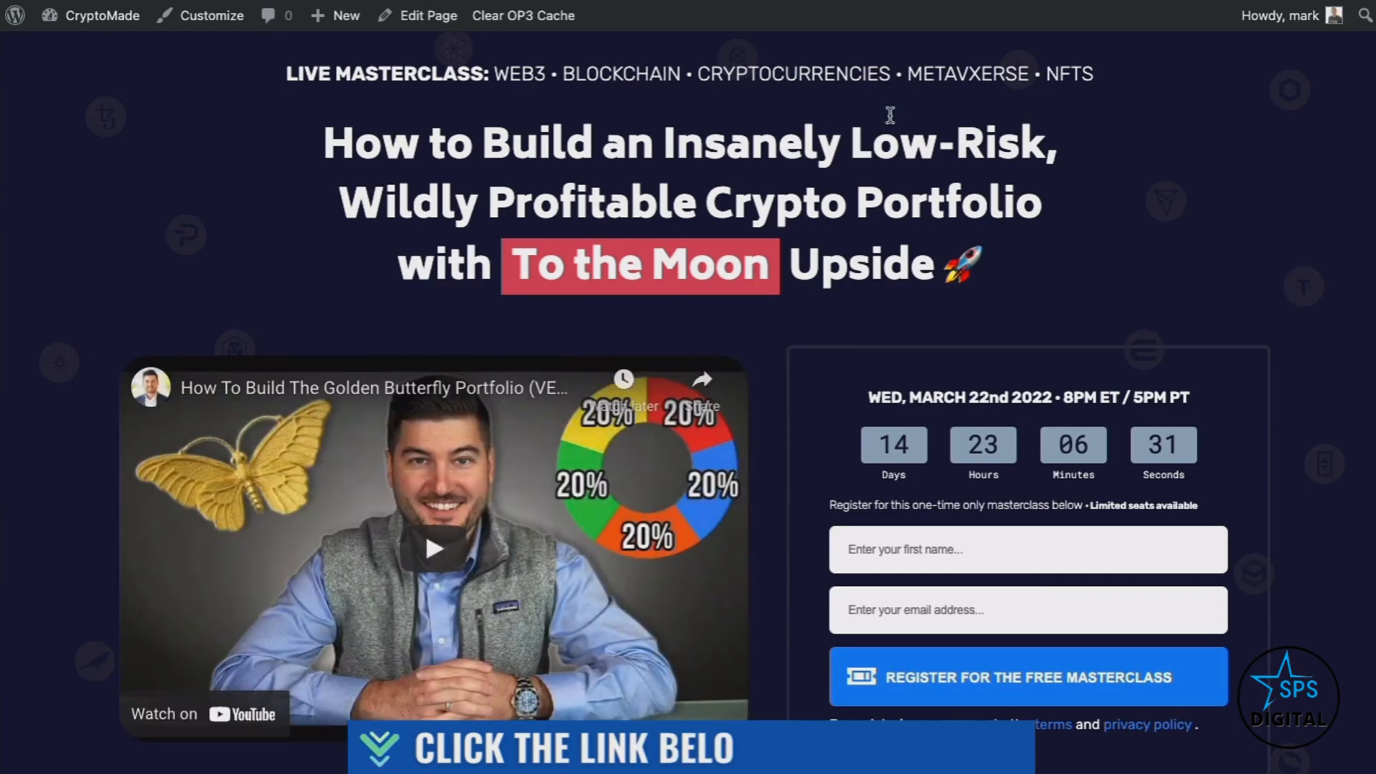
Fill the masterclass form with a test first name and a Gmail address, then submit it
left_click(844, 530)
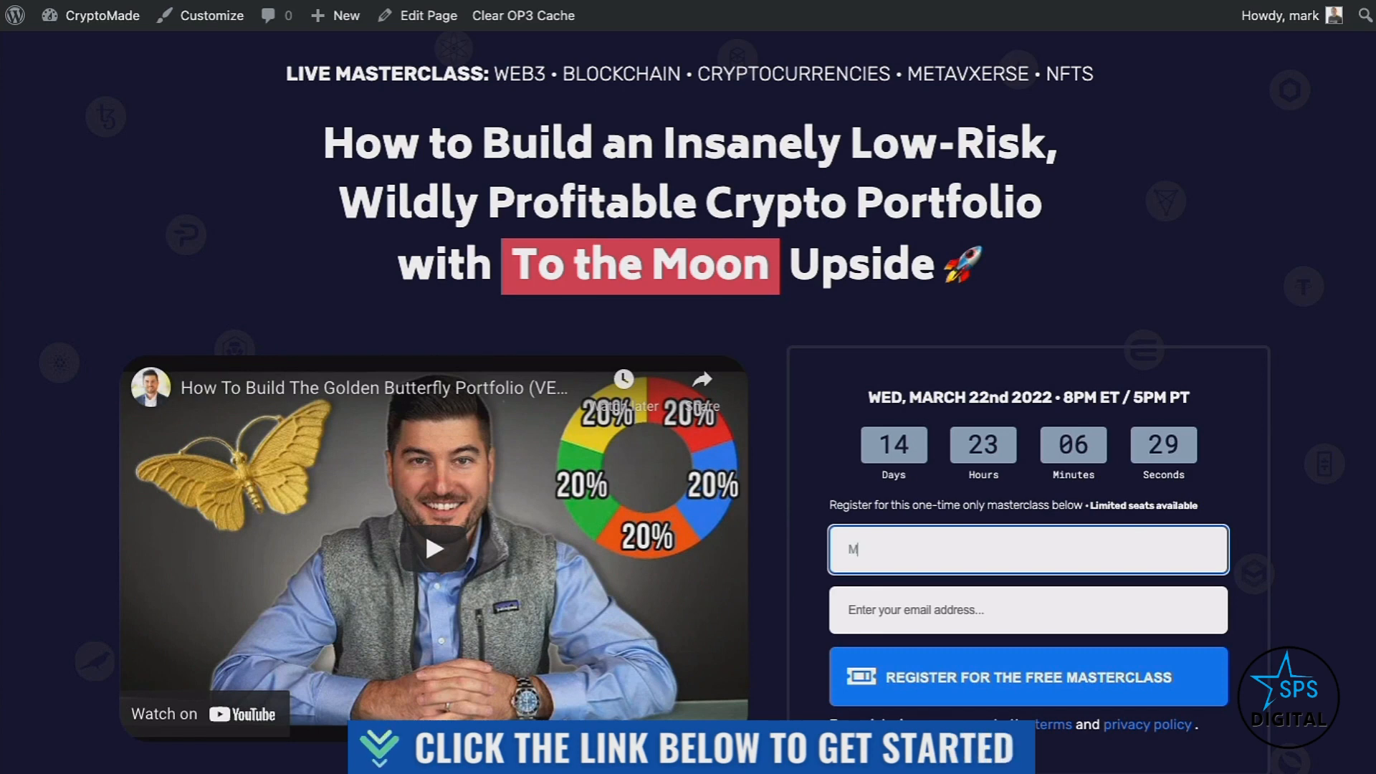
key("Tab")
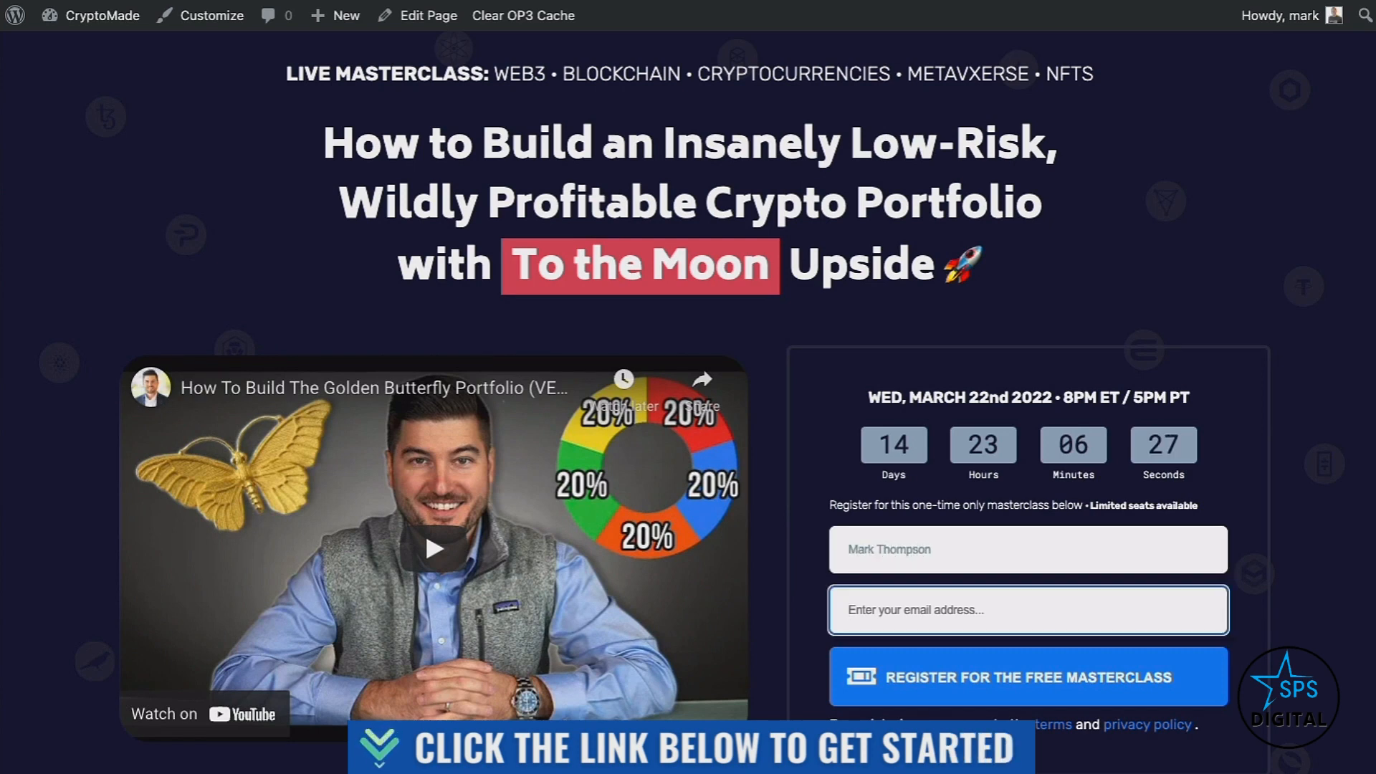
double_click(900, 549)
key("BackSpace")
left_click(908, 617)
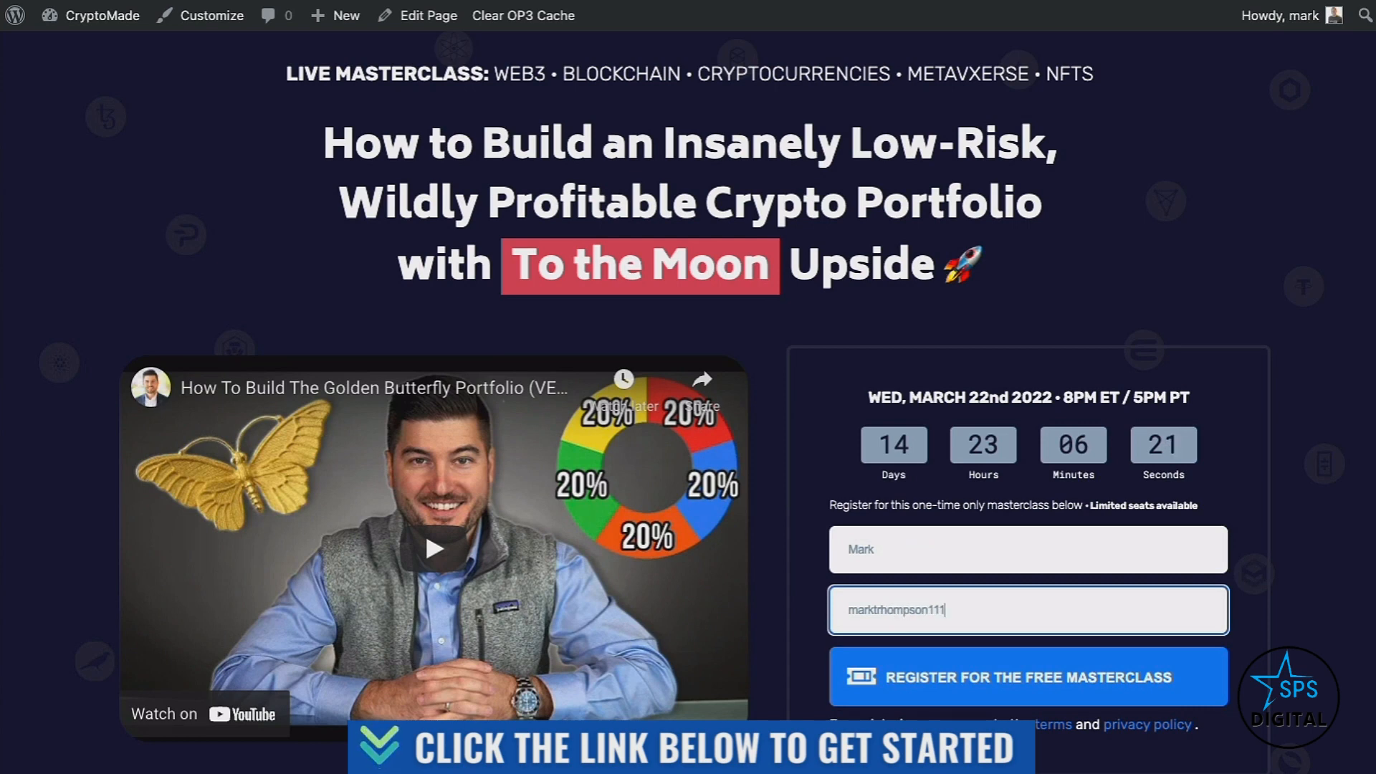
left_click(903, 656)
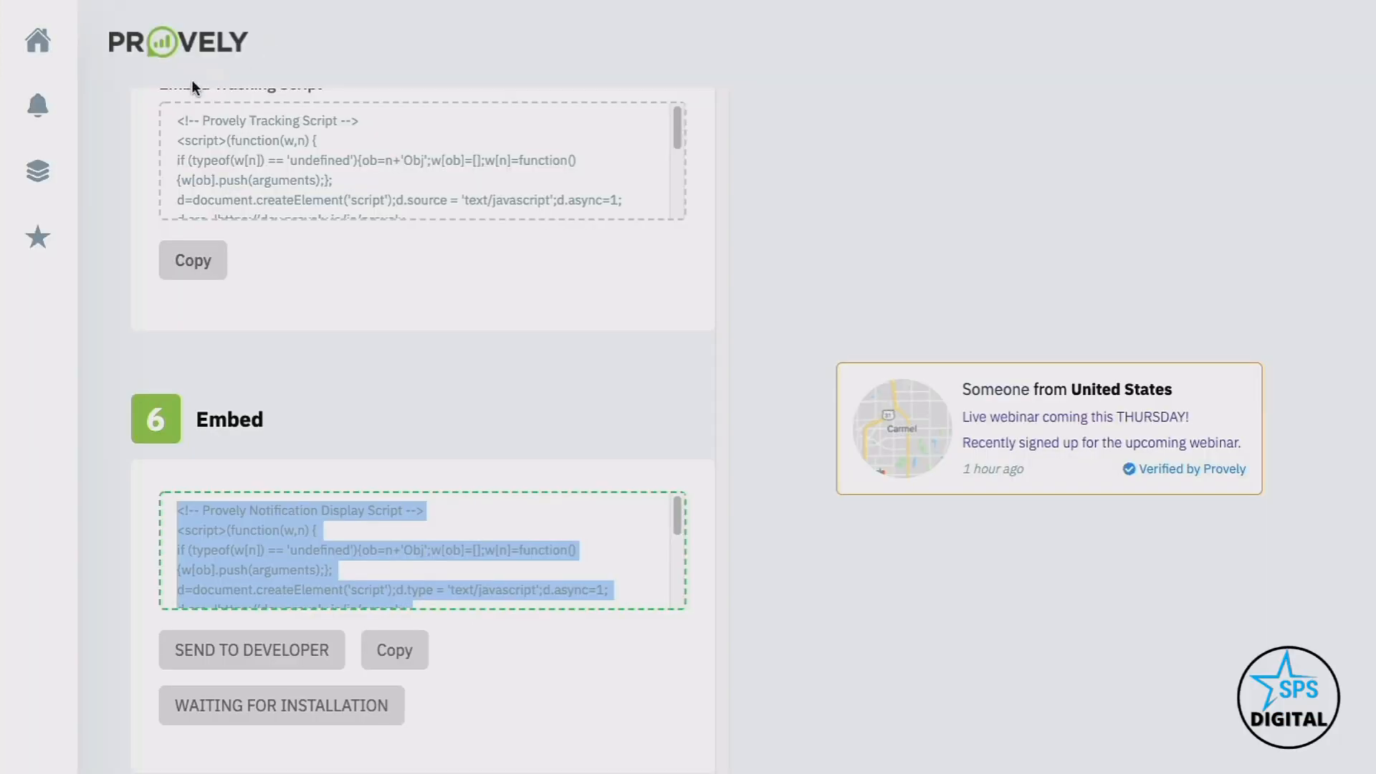
Open the Activity Manager from the notifications list and check the captured Wake Forest, North Carolina signup
left_click(42, 107)
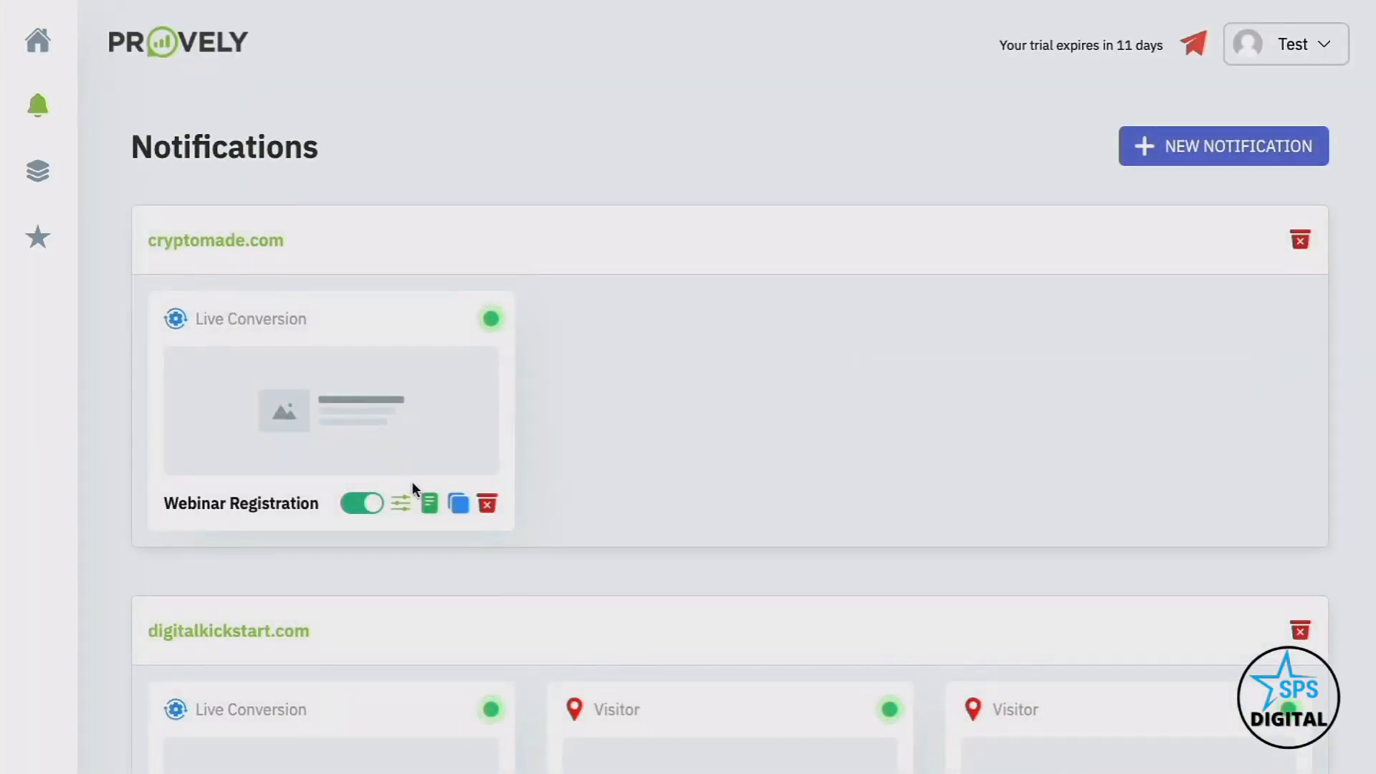
left_click(429, 503)
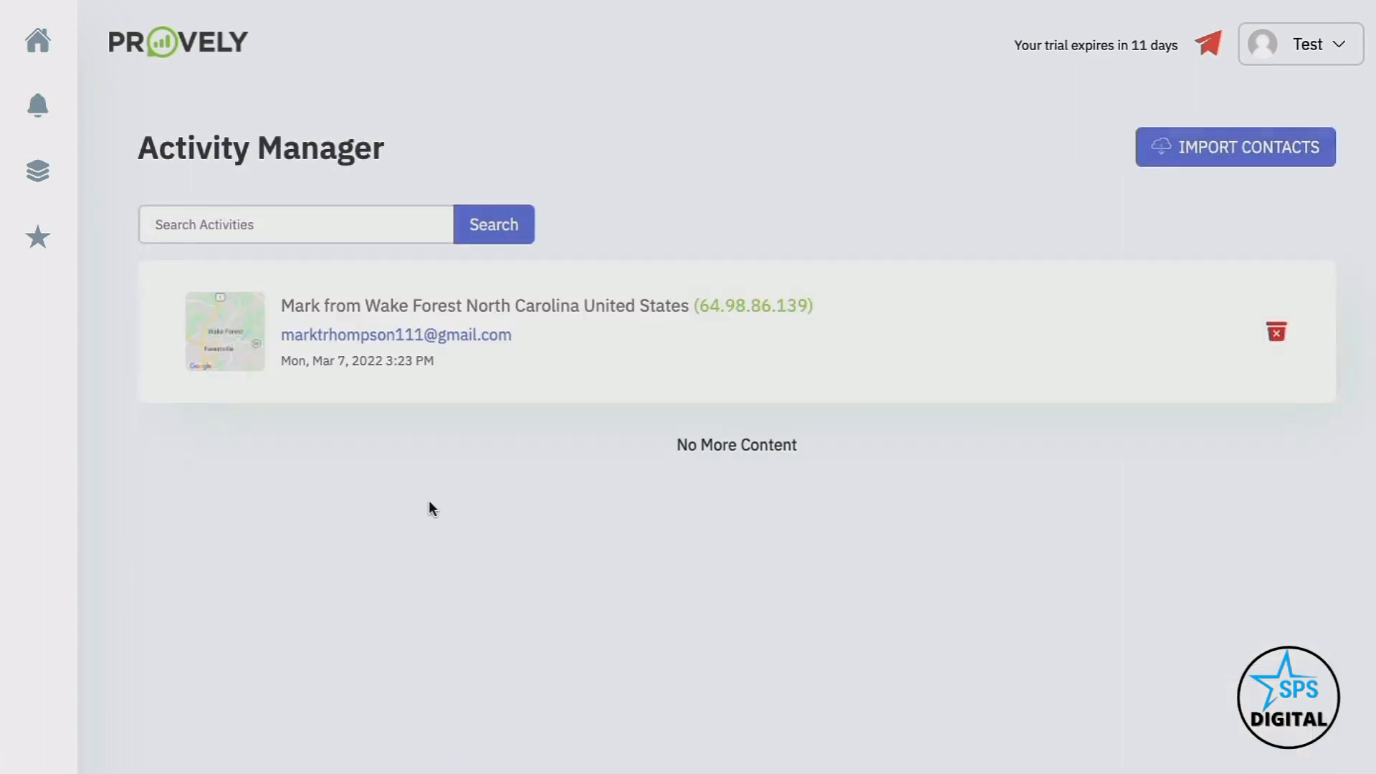
left_click(682, 293)
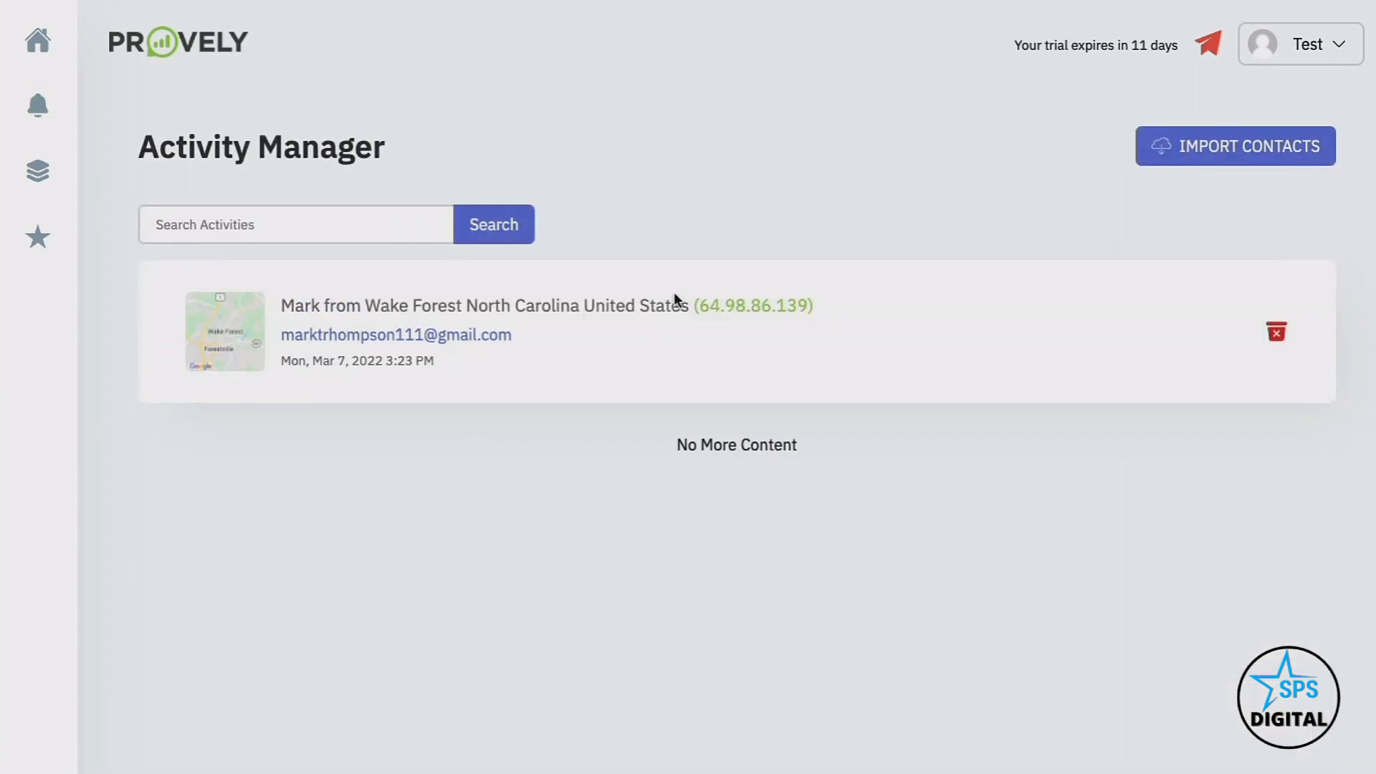
left_click_drag(387, 313, 560, 304)
left_click(559, 304)
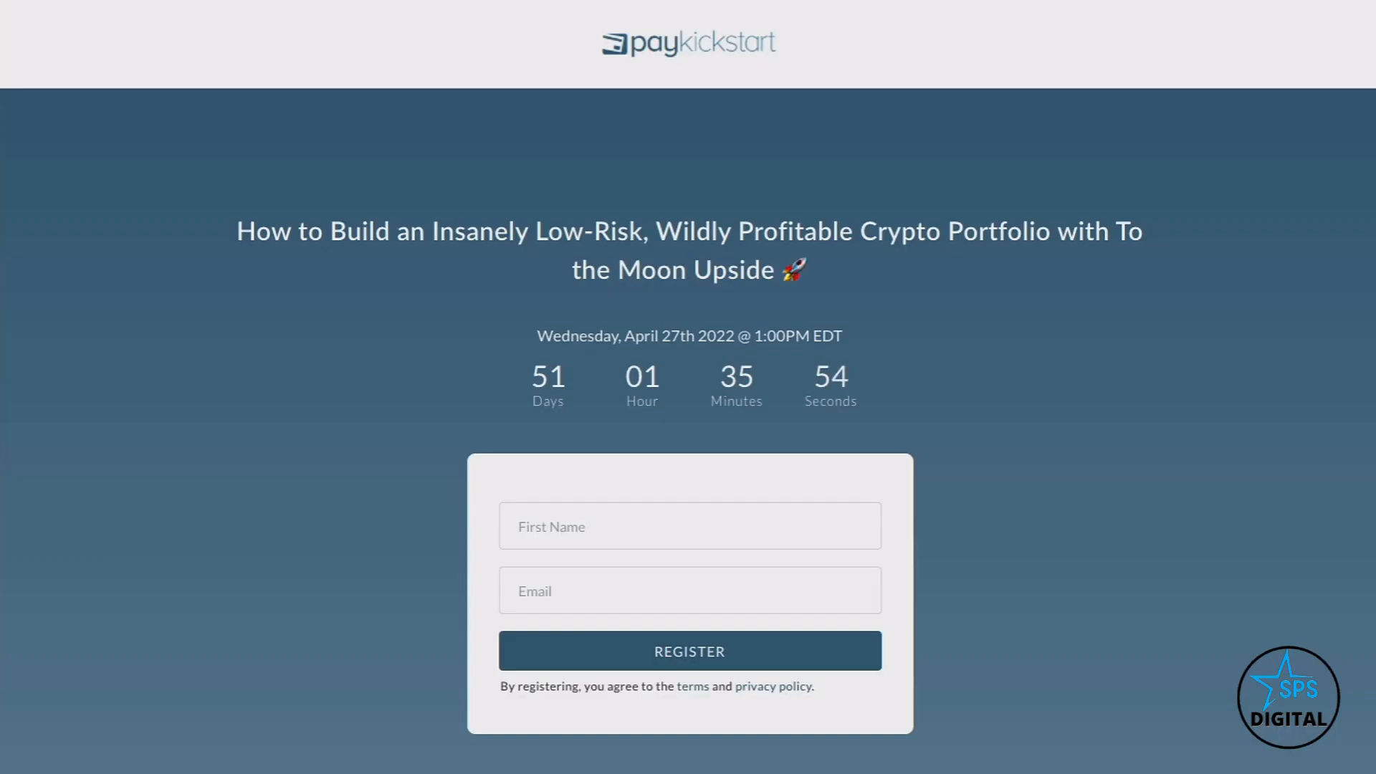
Load the CryptoMade landing page again and scroll down and back up to watch the signup notification
type("crypt")
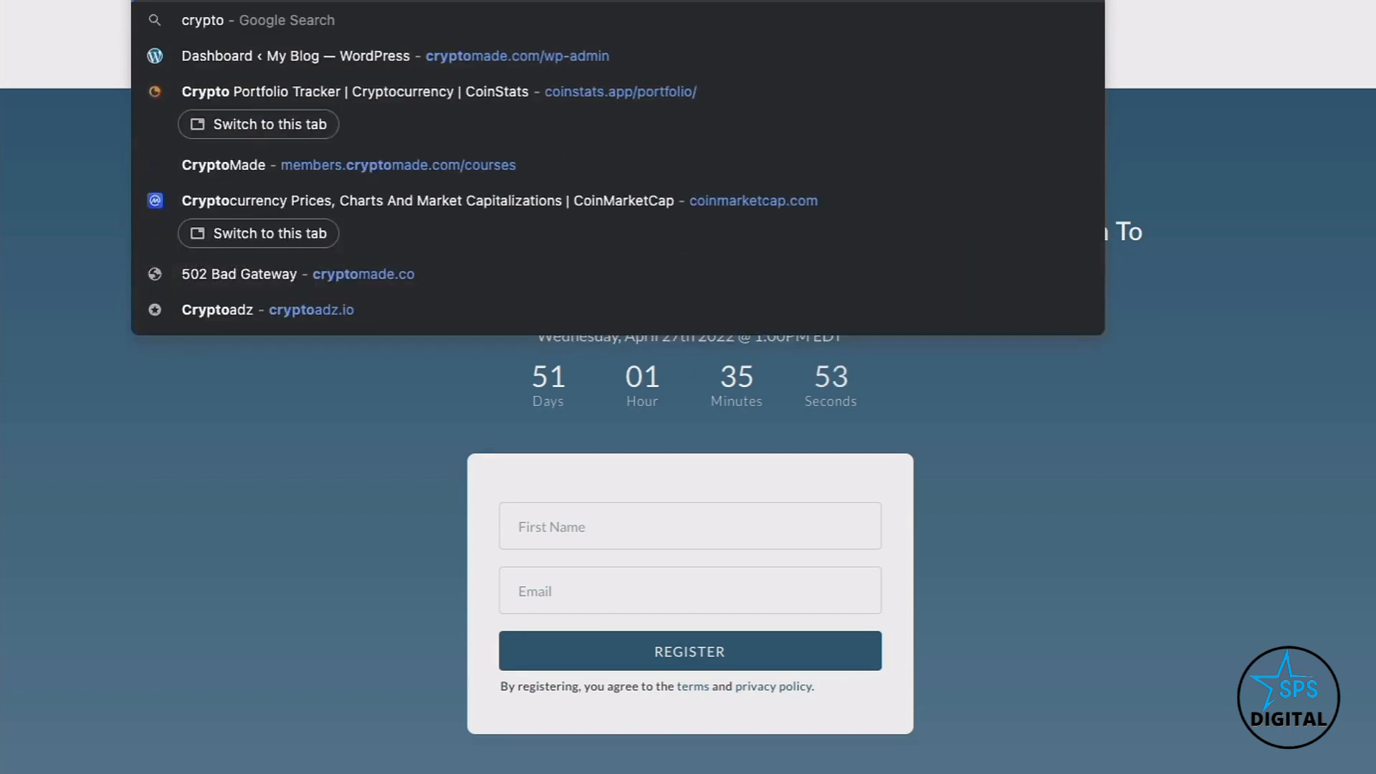
key("Escape")
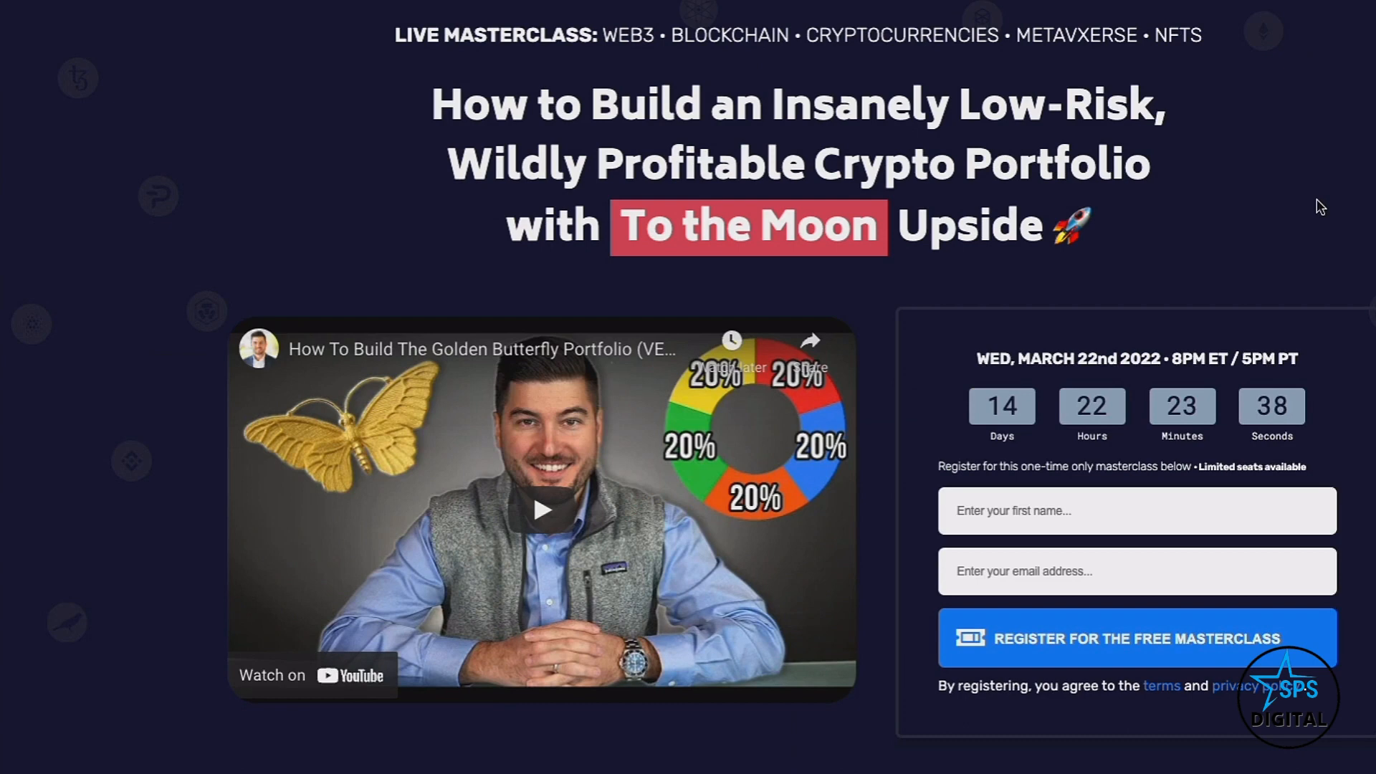
scroll(1320, 207, "down", 2)
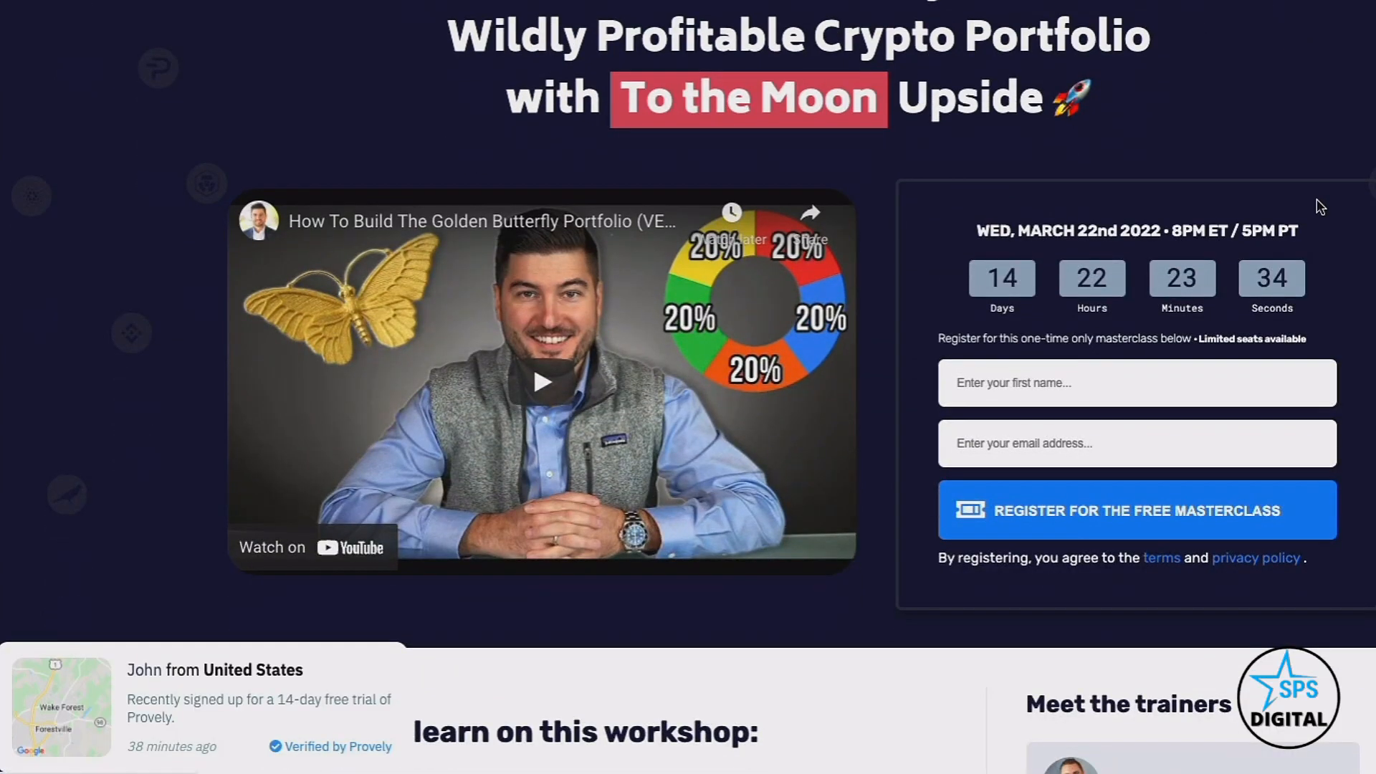
scroll(1320, 207, "up", 2)
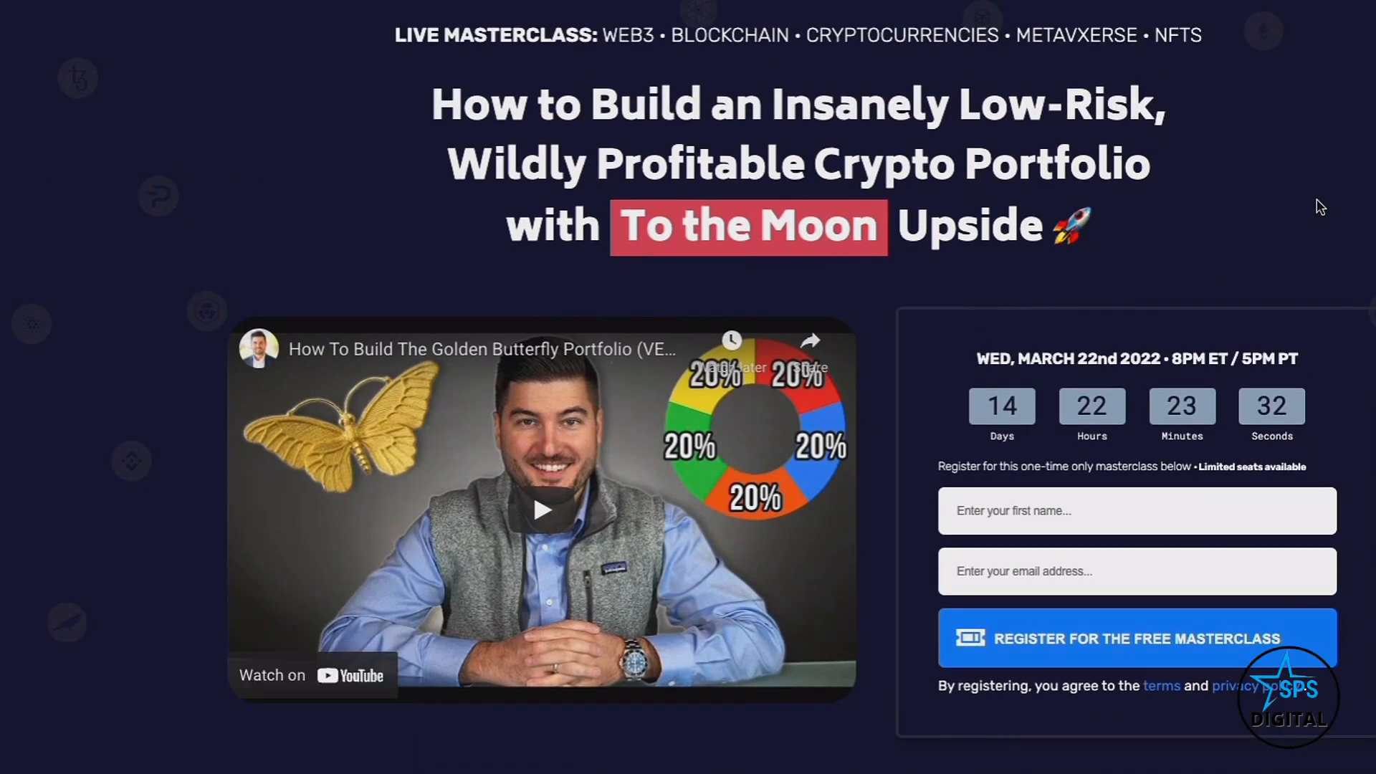